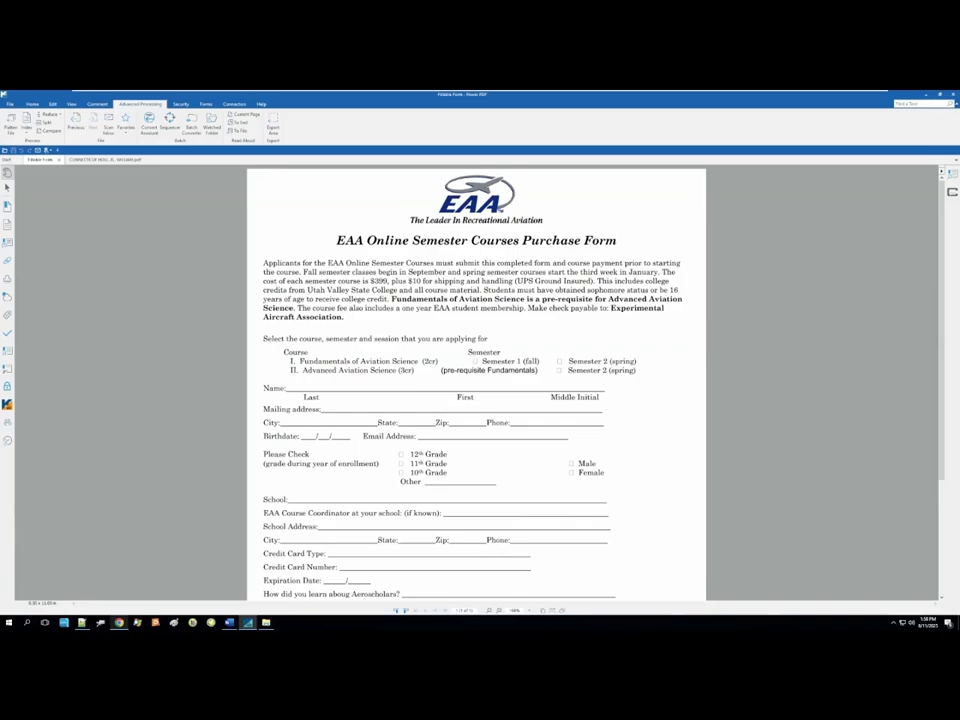
# - Switch to the Adviser Permission Sheet in Word and view the default quality presets in the Kofax PDF creation settings
pyautogui.click(231, 623)
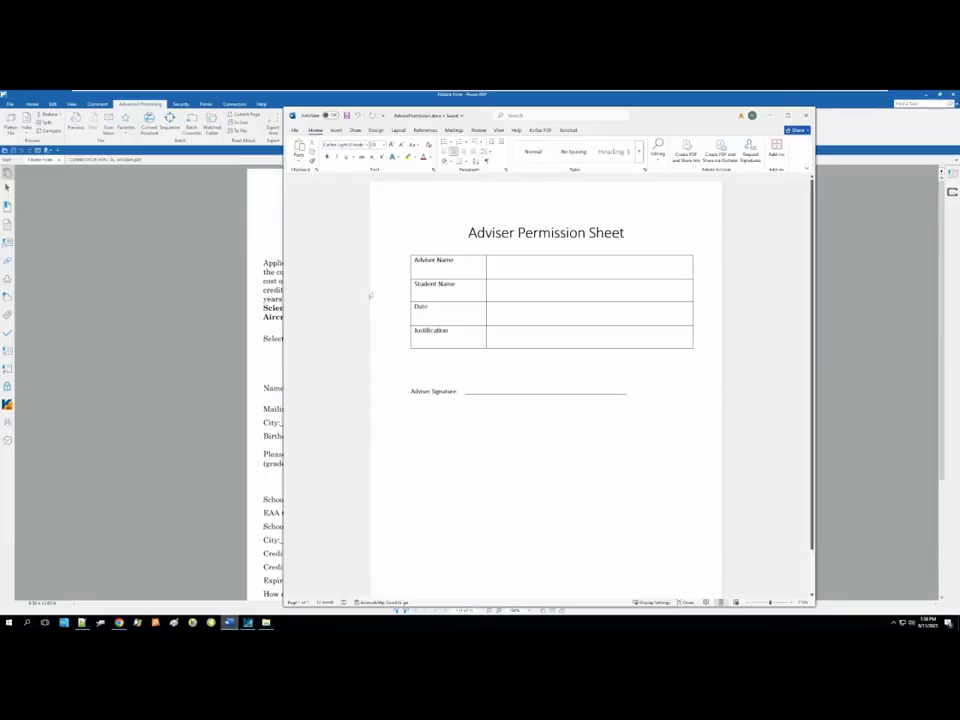
pyautogui.click(540, 131)
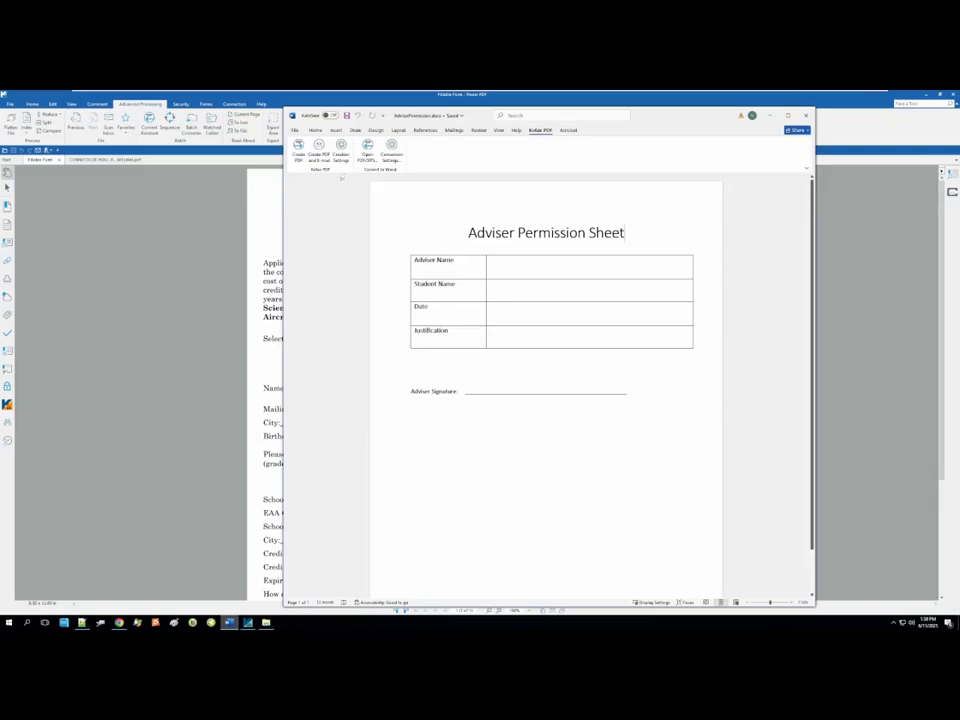
pyautogui.click(341, 146)
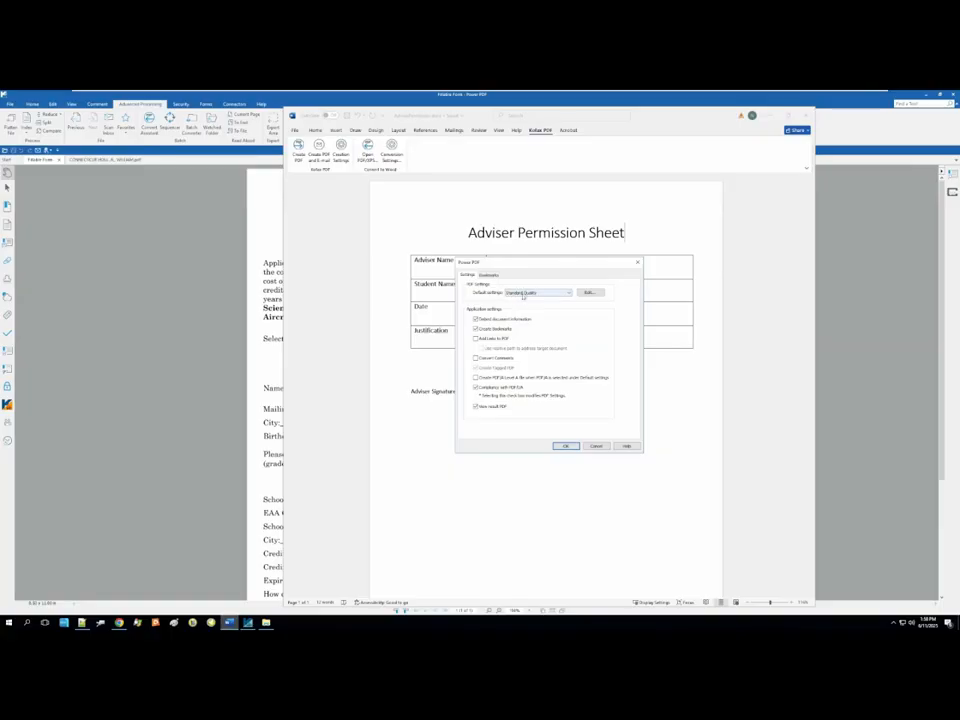
pyautogui.click(525, 294)
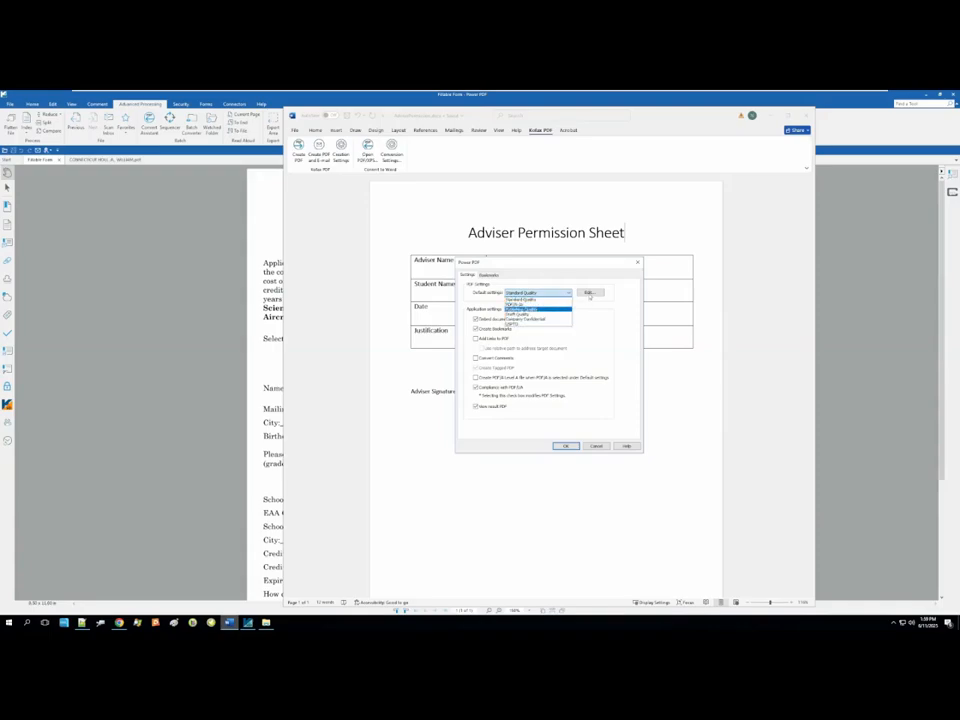
# - Examine the Standard Quality preset's compatibility and compression options, and leave the PDF creation settings without changes
pyautogui.click(590, 296)
pyautogui.click(590, 294)
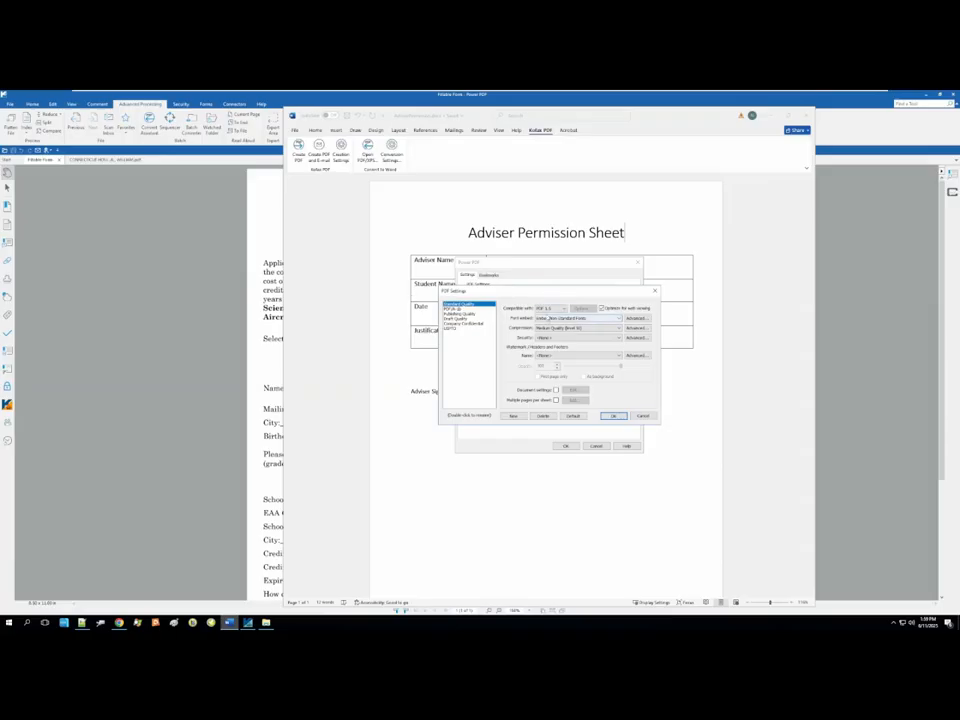
pyautogui.click(548, 308)
pyautogui.click(548, 328)
pyautogui.click(645, 416)
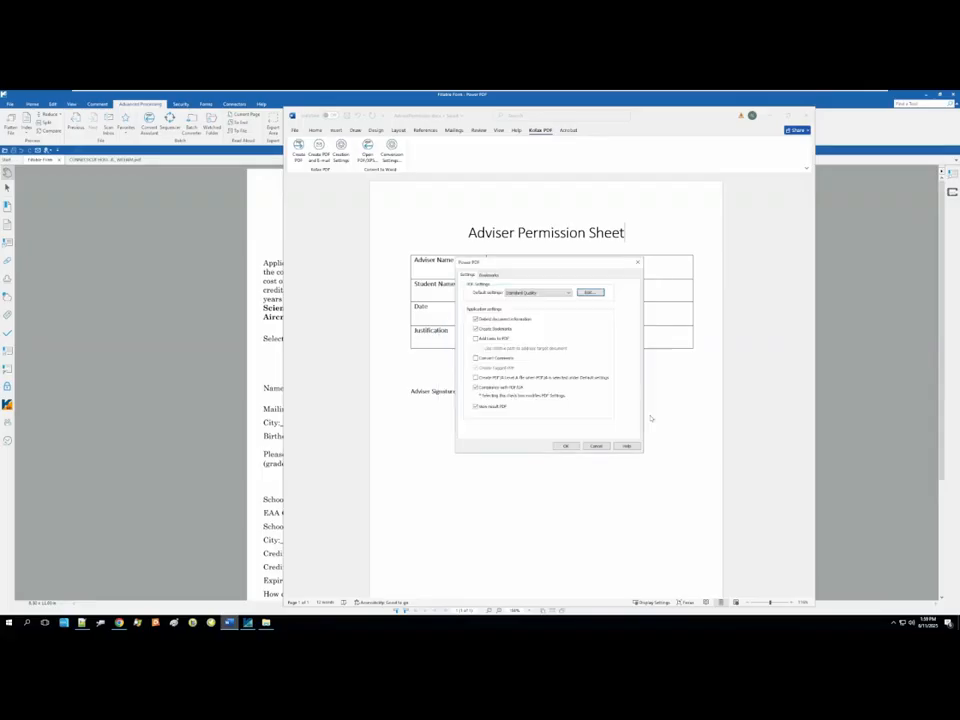
pyautogui.click(606, 445)
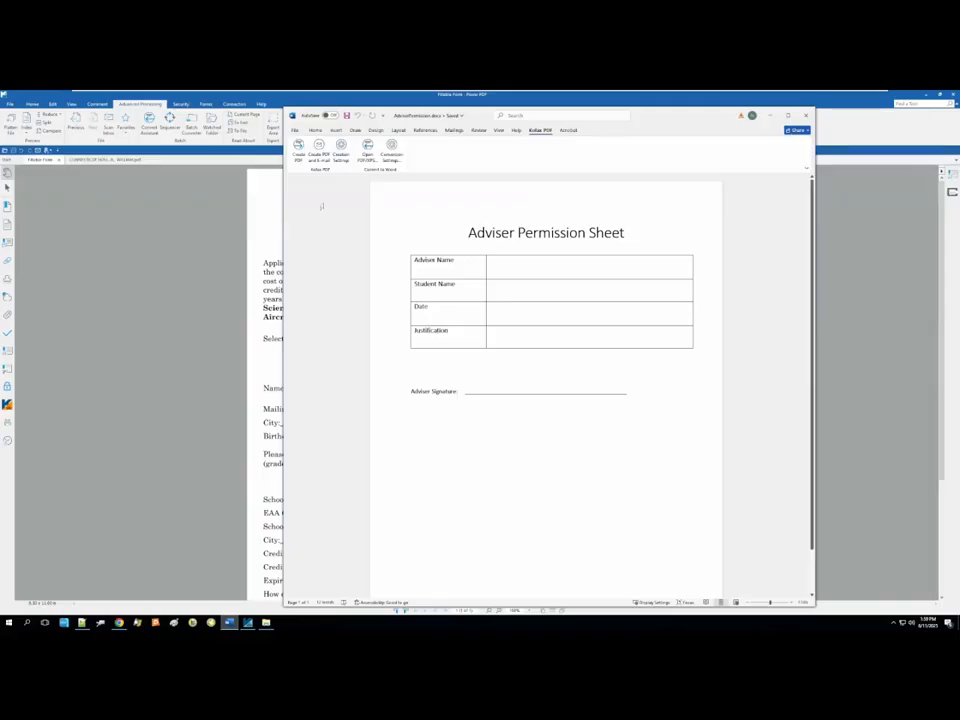
# - Review the PDF settings in the Power PDF printer properties for the permission sheet, and close the Word document without printing
pyautogui.click(295, 131)
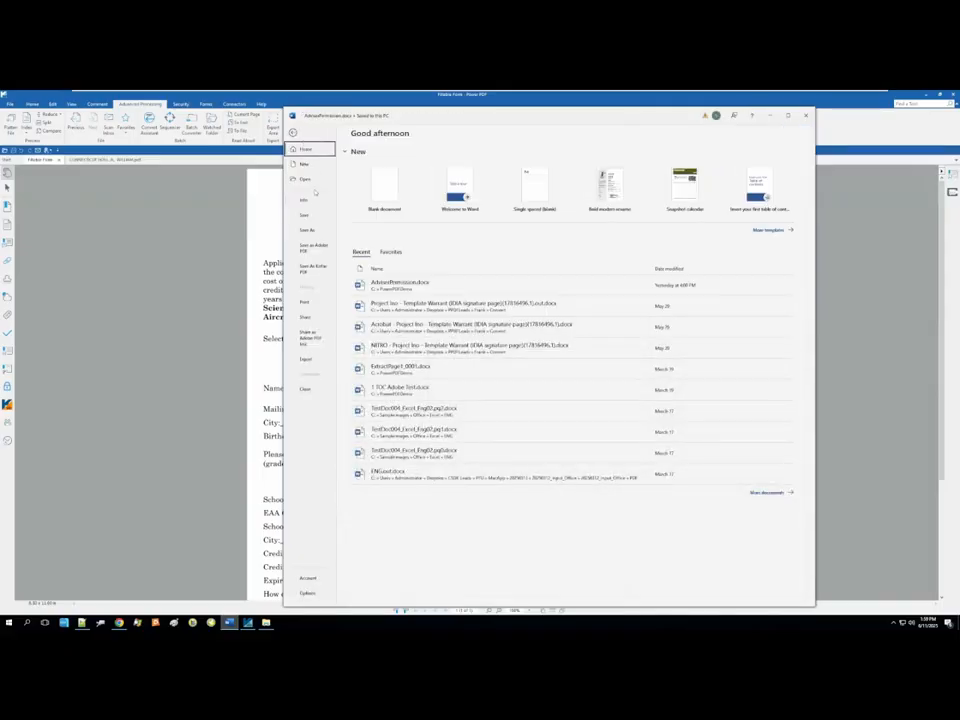
pyautogui.click(304, 302)
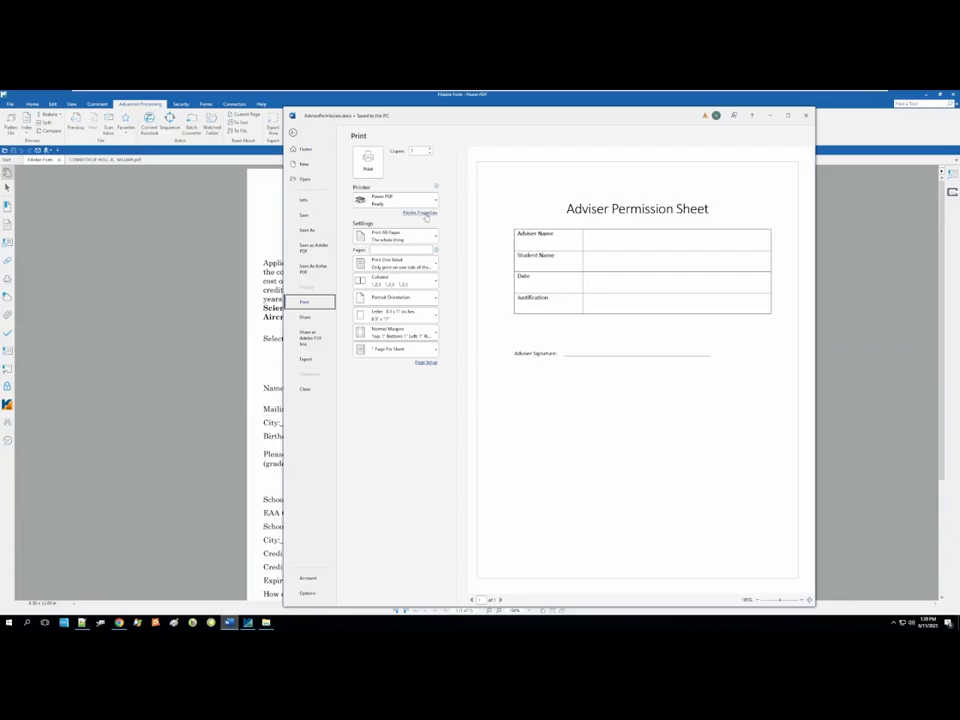
pyautogui.click(420, 213)
pyautogui.click(327, 131)
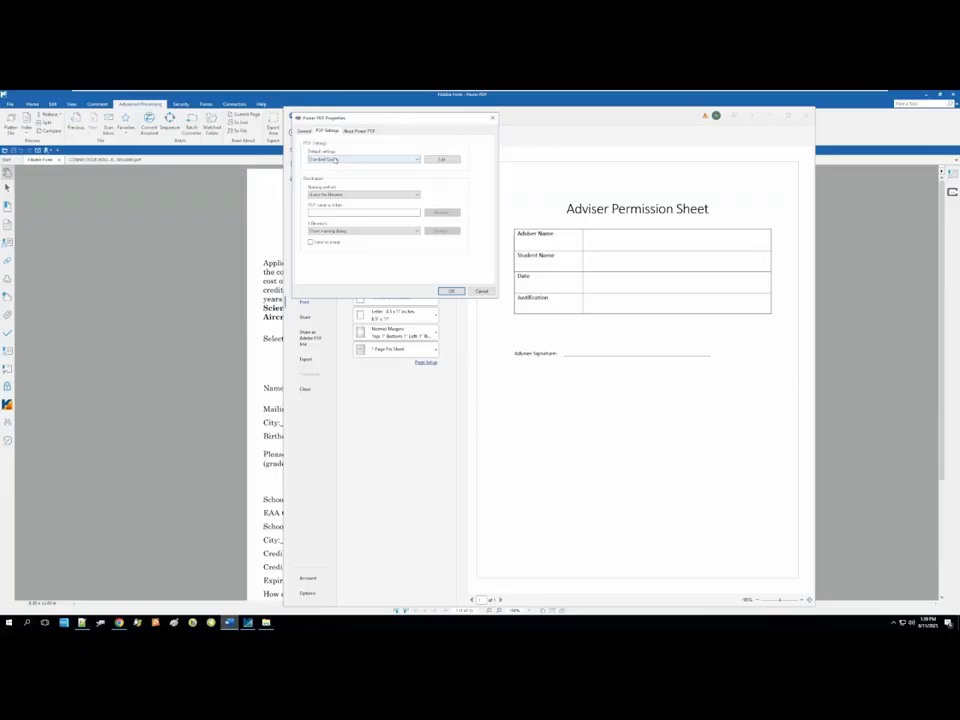
pyautogui.click(491, 291)
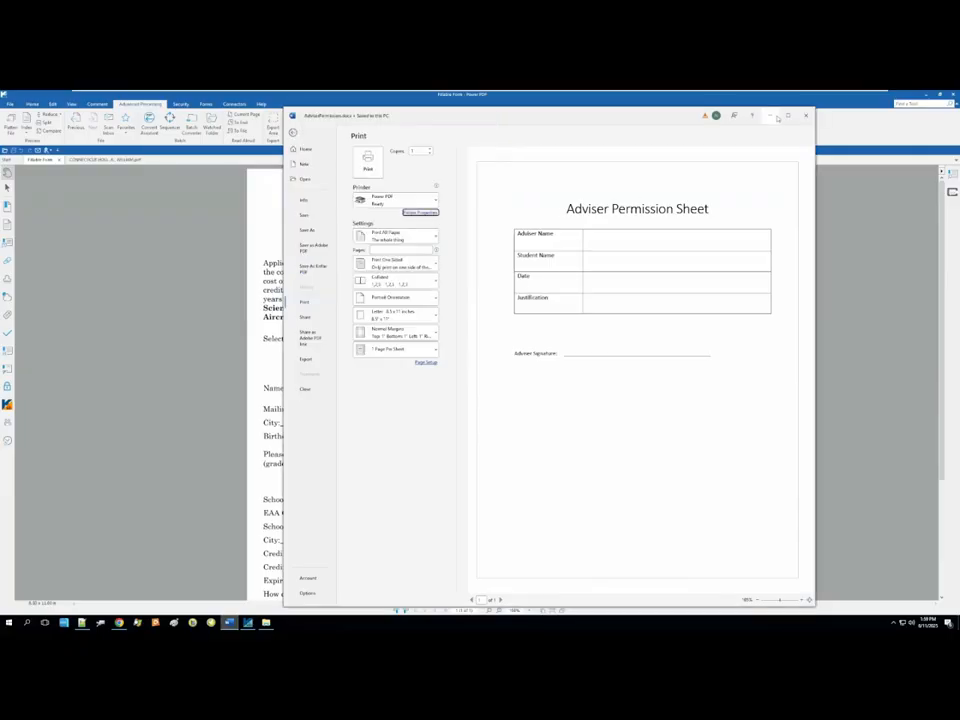
pyautogui.click(806, 114)
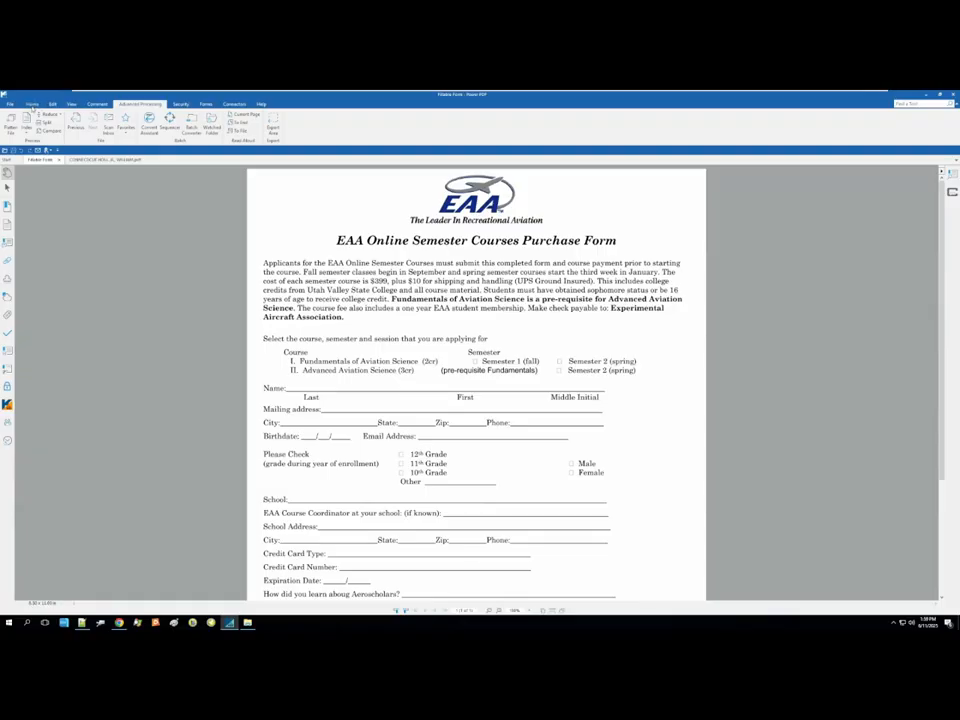
pyautogui.click(33, 105)
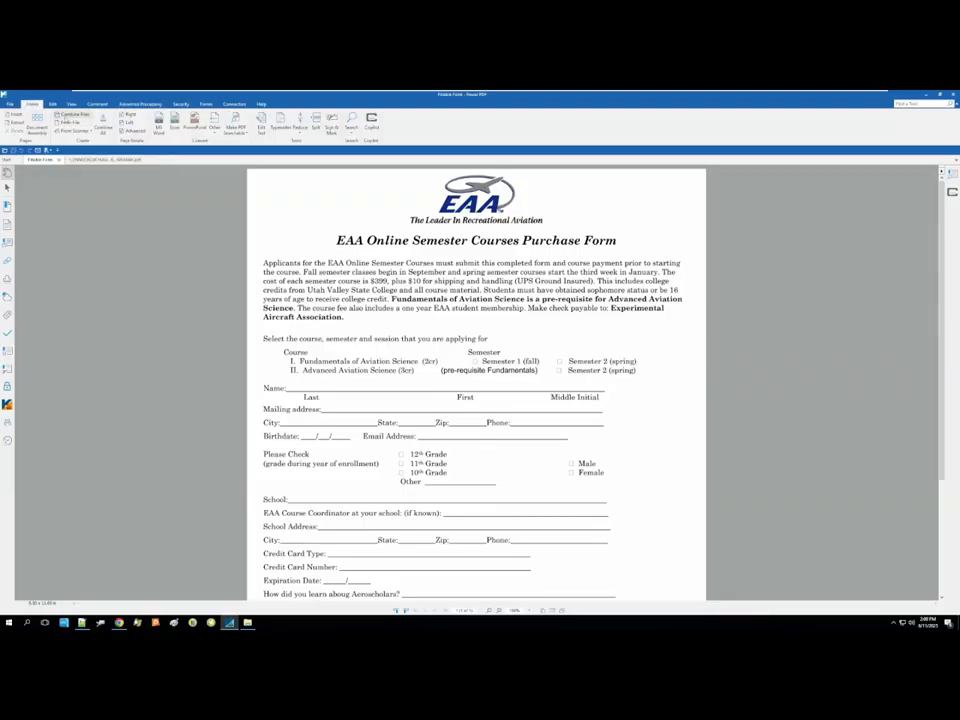
pyautogui.click(180, 104)
pyautogui.click(141, 104)
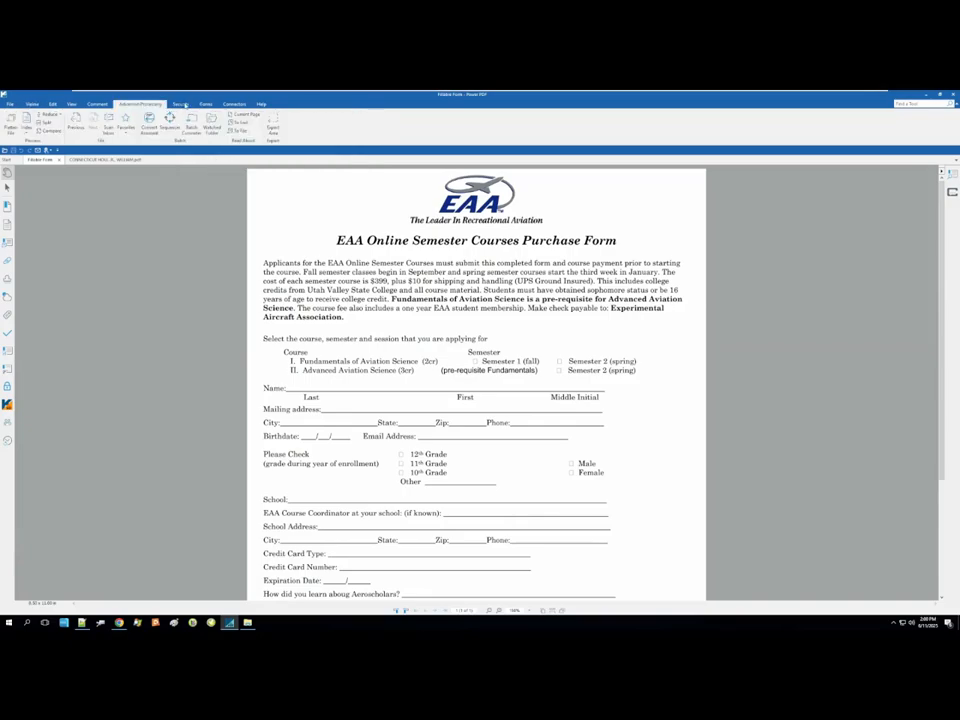
pyautogui.click(32, 104)
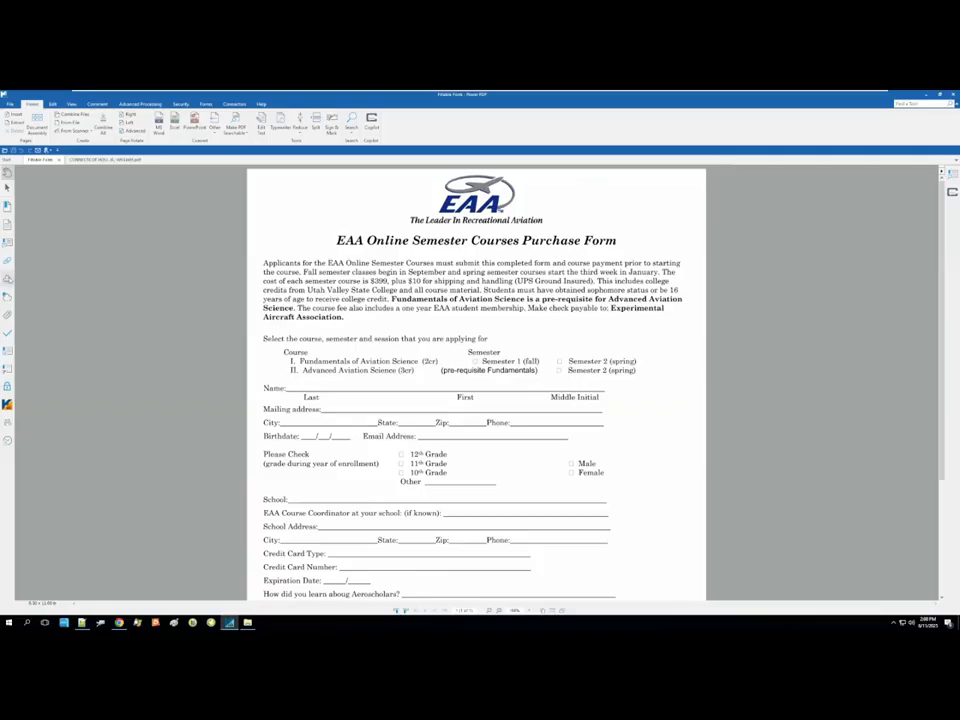
# - Place the dynamic Approved stamp over the EAA purchase form's heading, and undo the placement
pyautogui.click(7, 210)
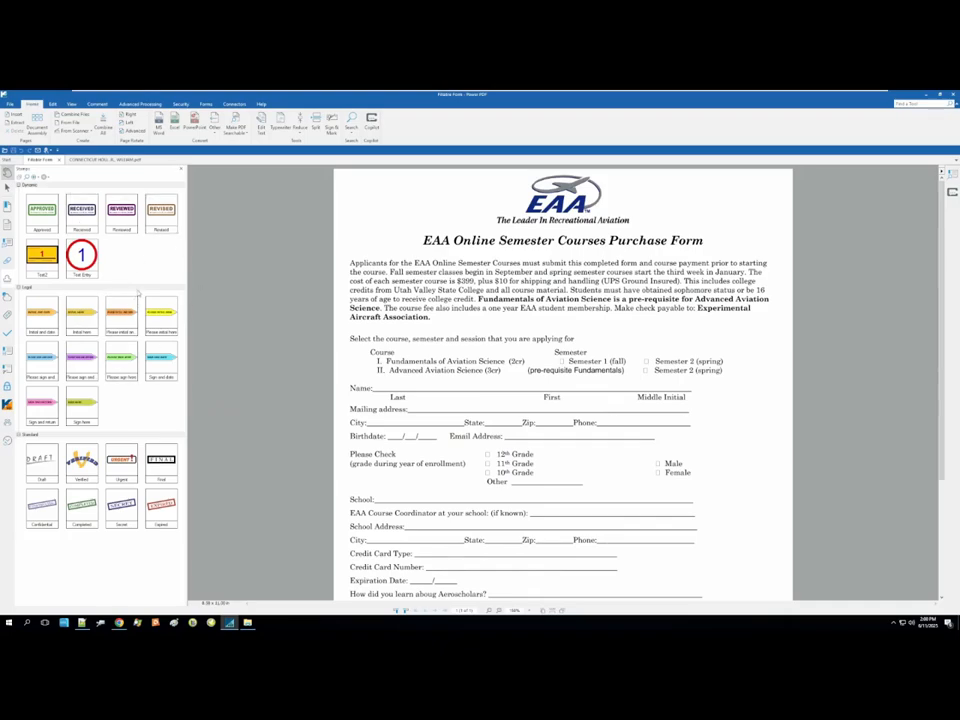
pyautogui.click(42, 212)
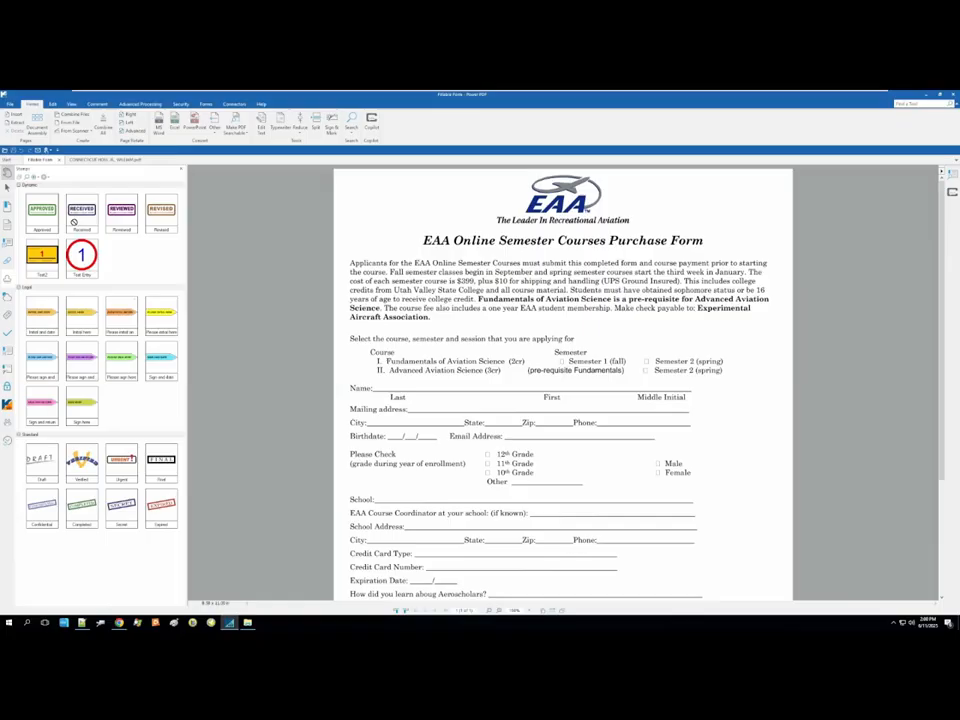
pyautogui.click(425, 211)
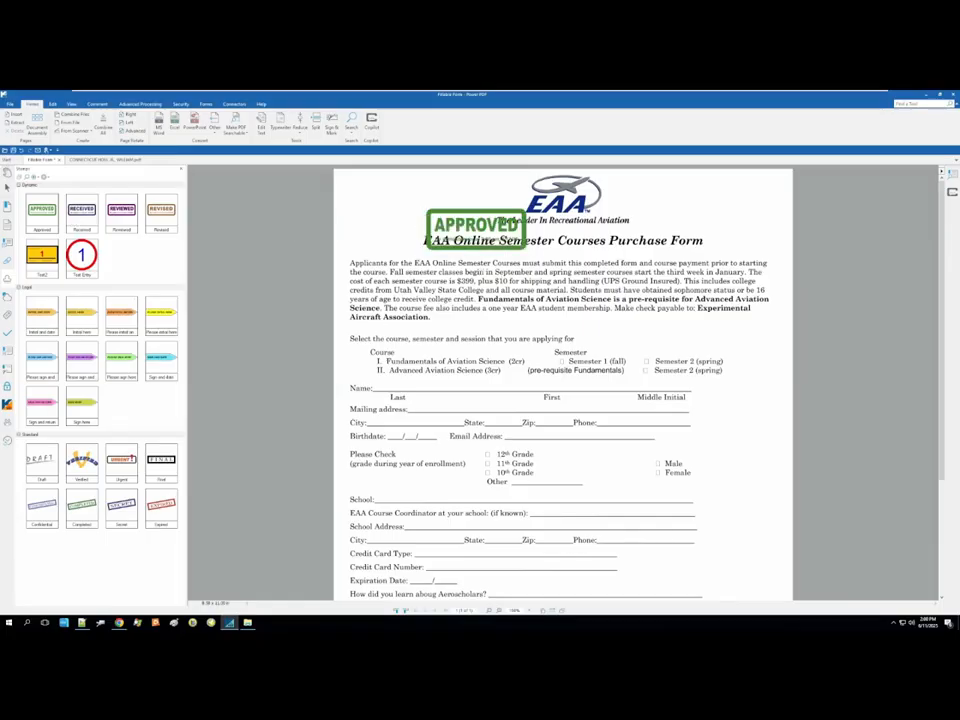
pyautogui.hotkey('ctrl', 'z')
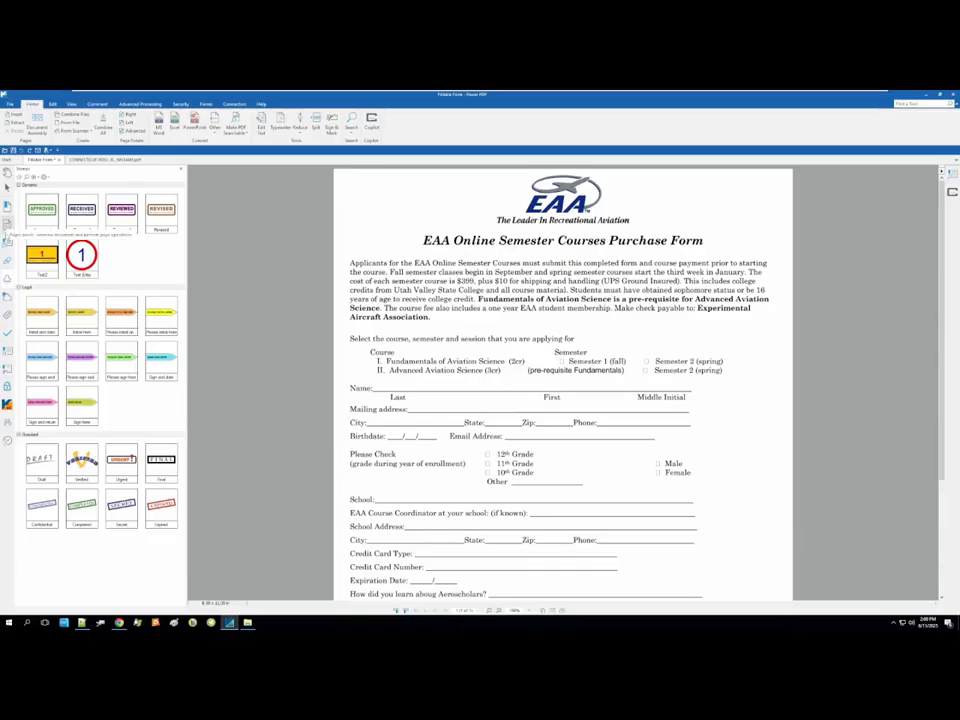
# - View the form's attachments and the list of side panels that can be shown or hidden, and close the attachments view
pyautogui.click(7, 260)
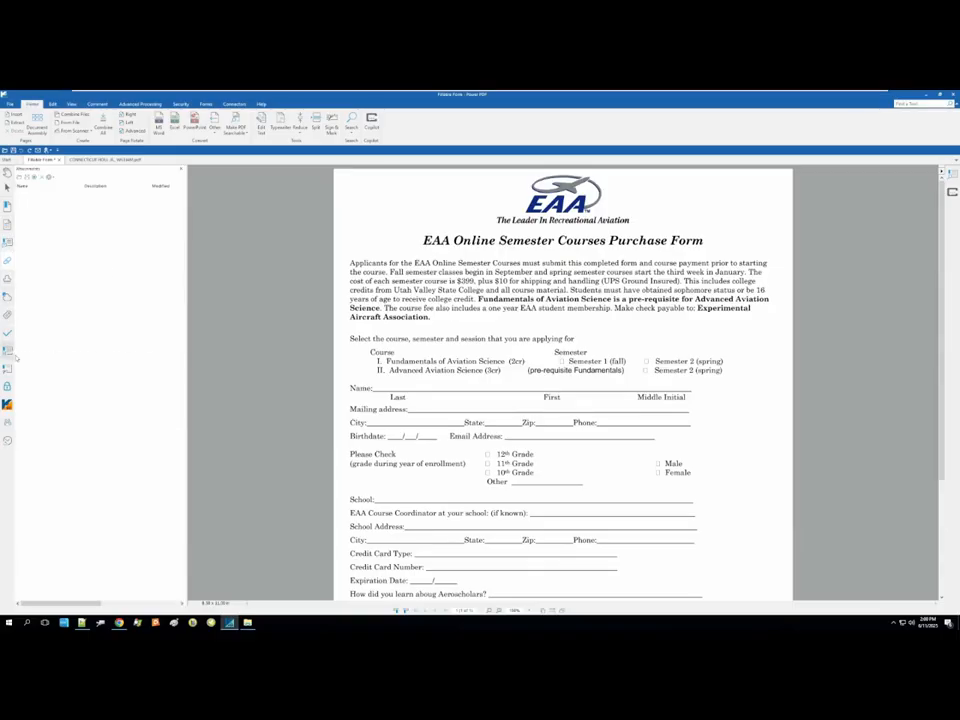
pyautogui.rightClick(9, 466)
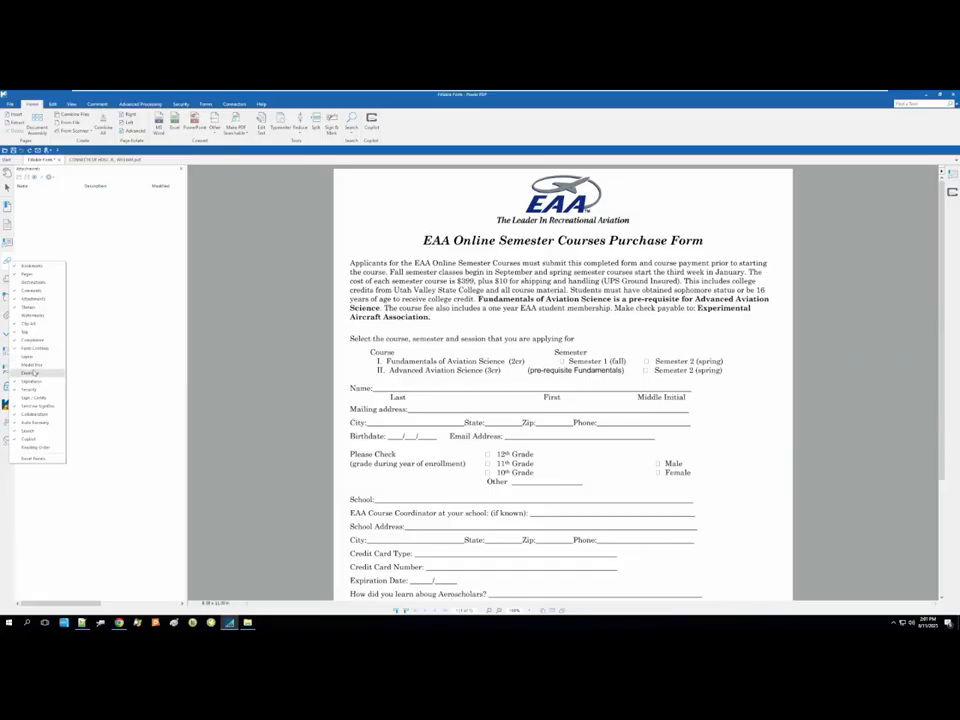
pyautogui.click(237, 216)
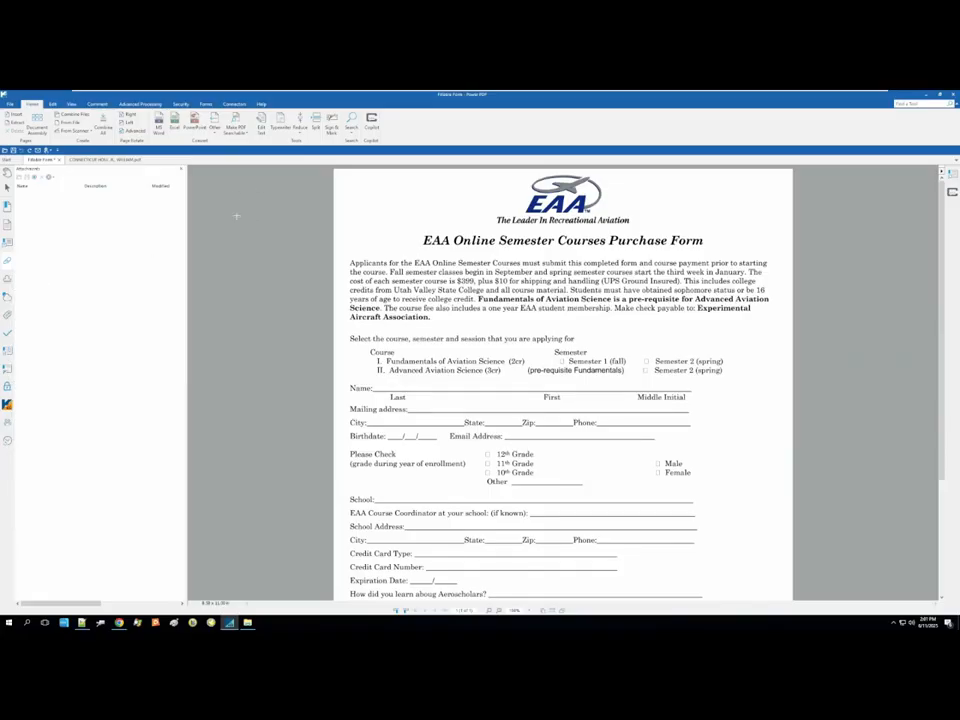
pyautogui.click(181, 169)
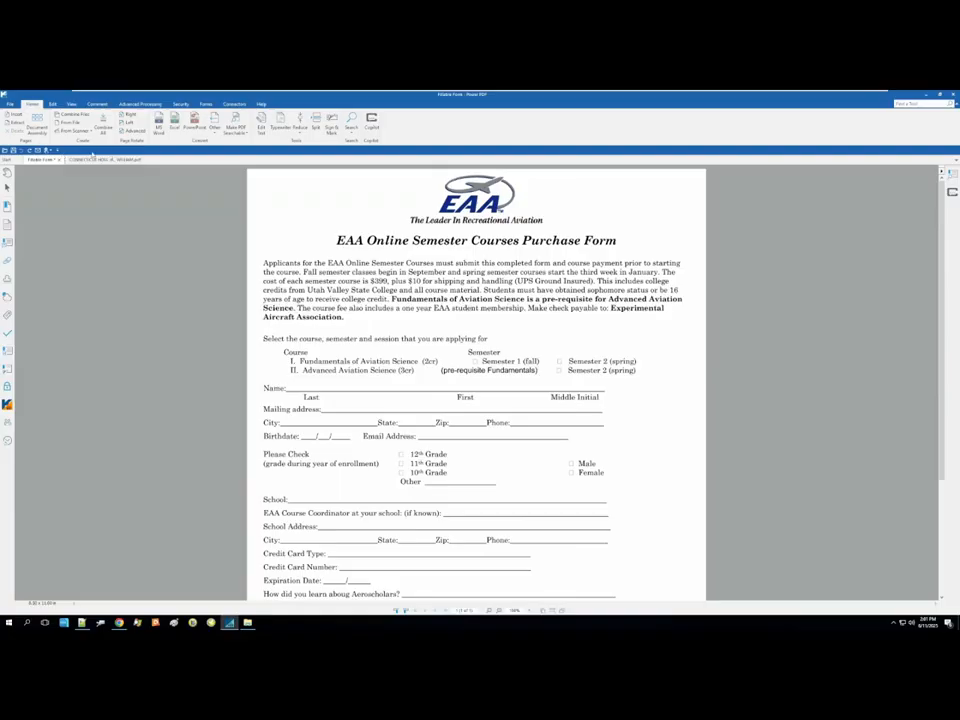
# - Examine the Quick Access Toolbar's customization options and browse the full list of available commands, leaving the toolbar unchanged
pyautogui.click(57, 150)
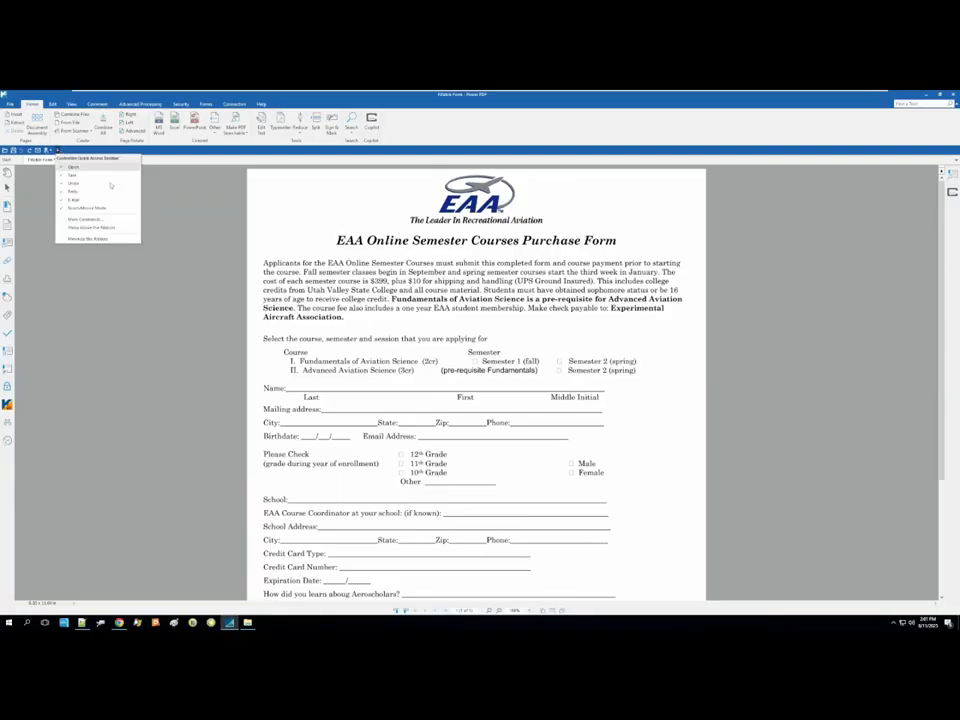
pyautogui.click(85, 260)
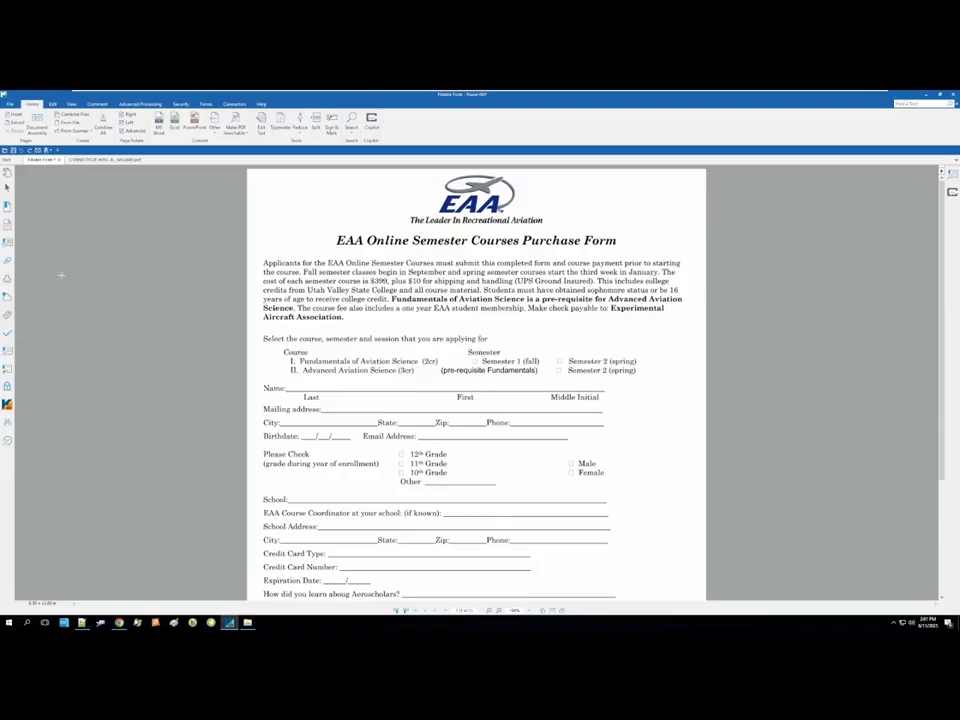
pyautogui.click(58, 151)
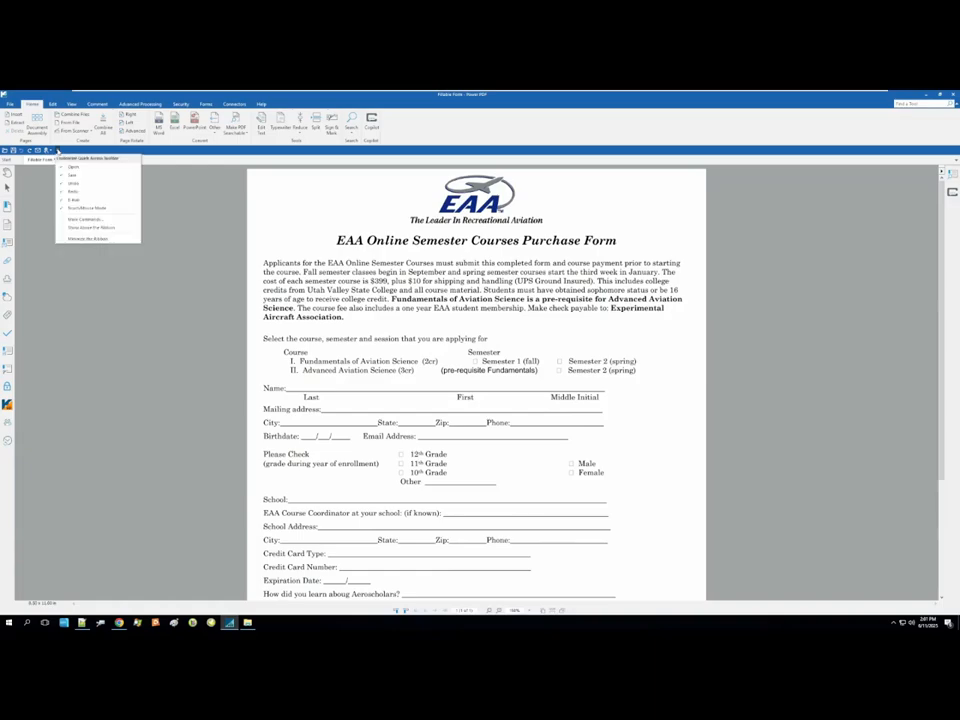
pyautogui.click(85, 220)
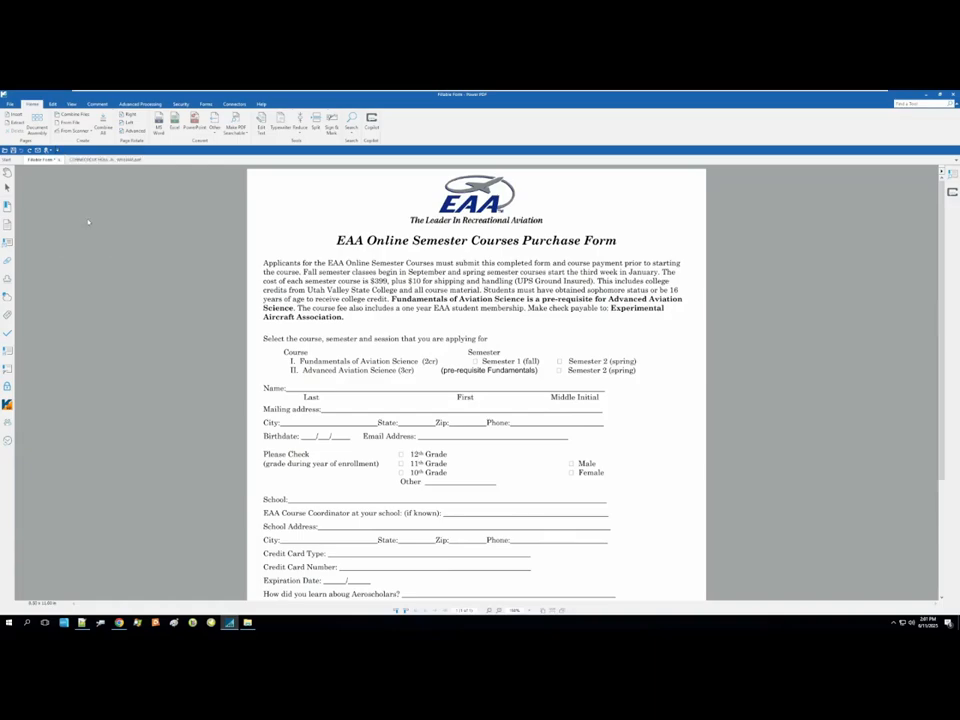
pyautogui.moveTo(503, 296); pyautogui.dragTo(499, 350)
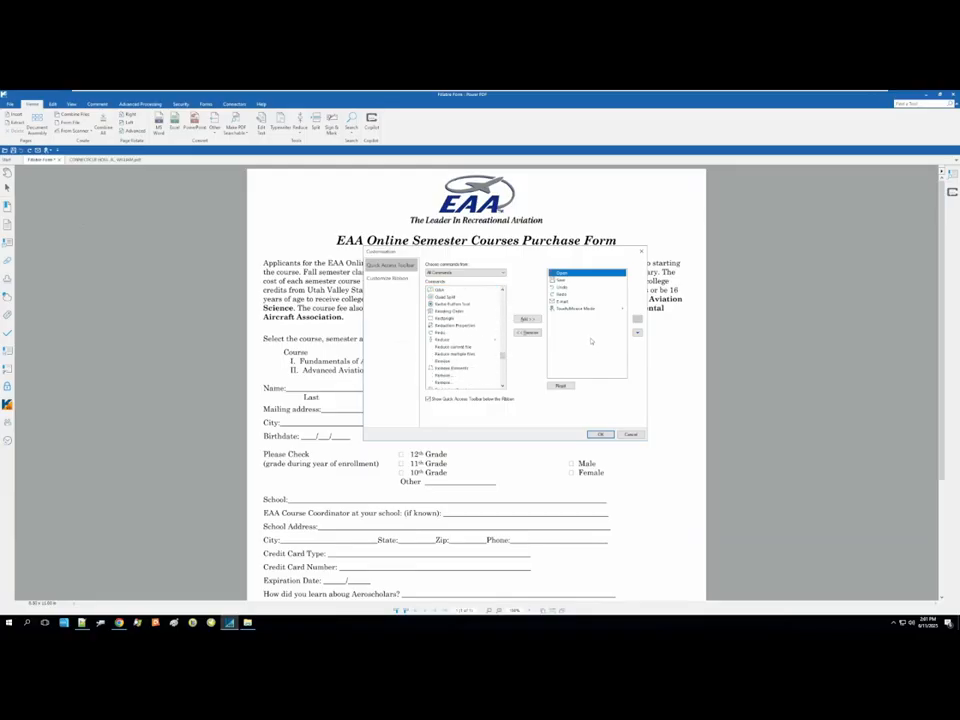
pyautogui.click(638, 435)
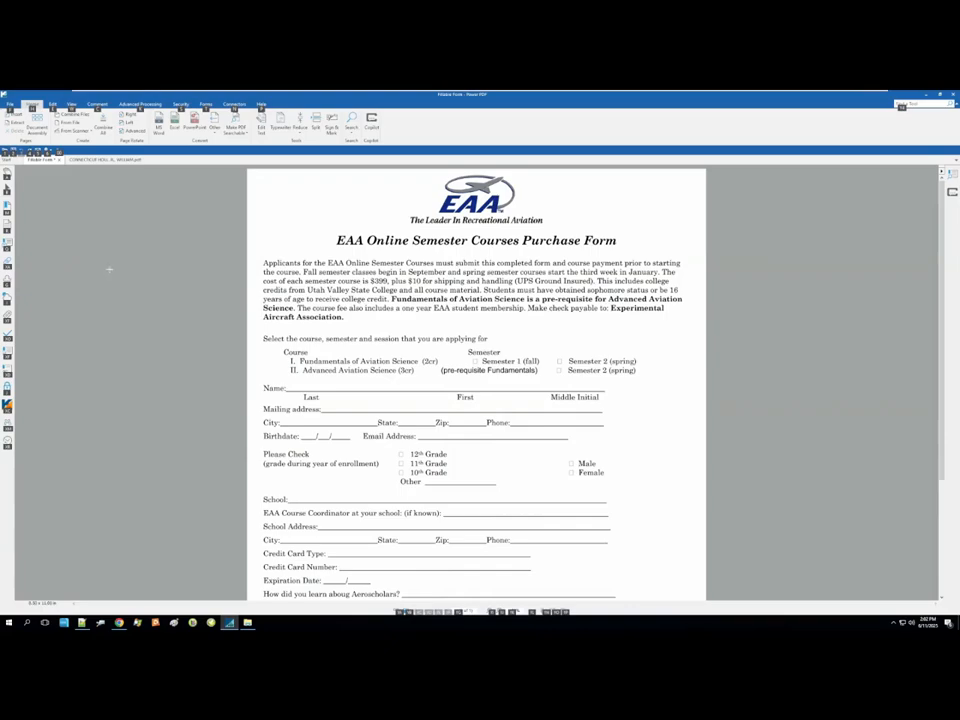
pyautogui.press('Escape')
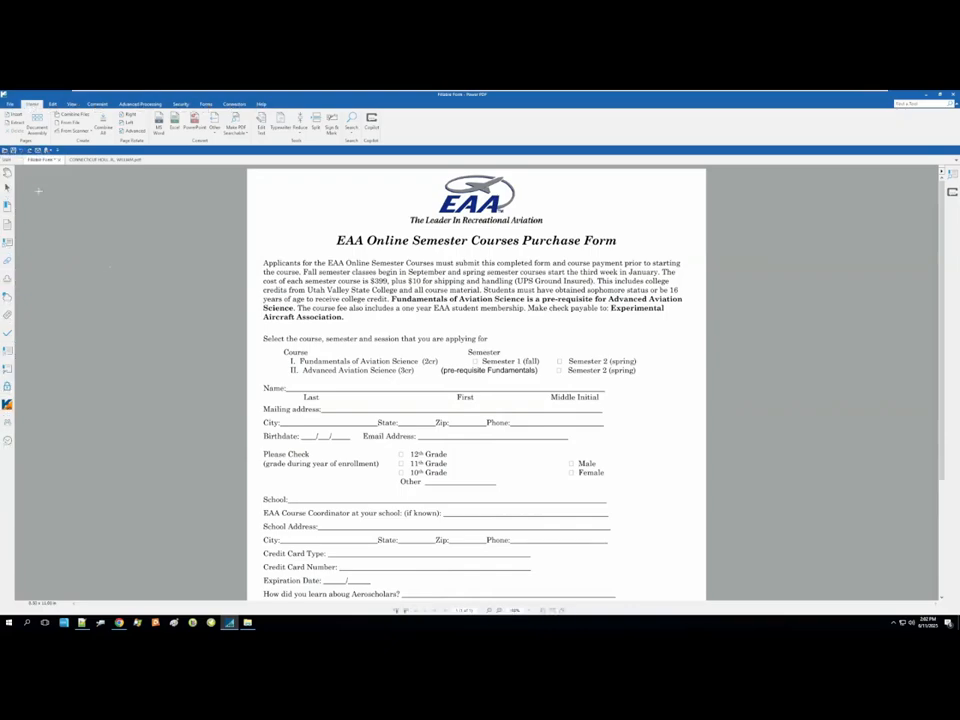
# - Switch to the Connecticut Housing court PDF and page forward and back through the document
pyautogui.click(104, 160)
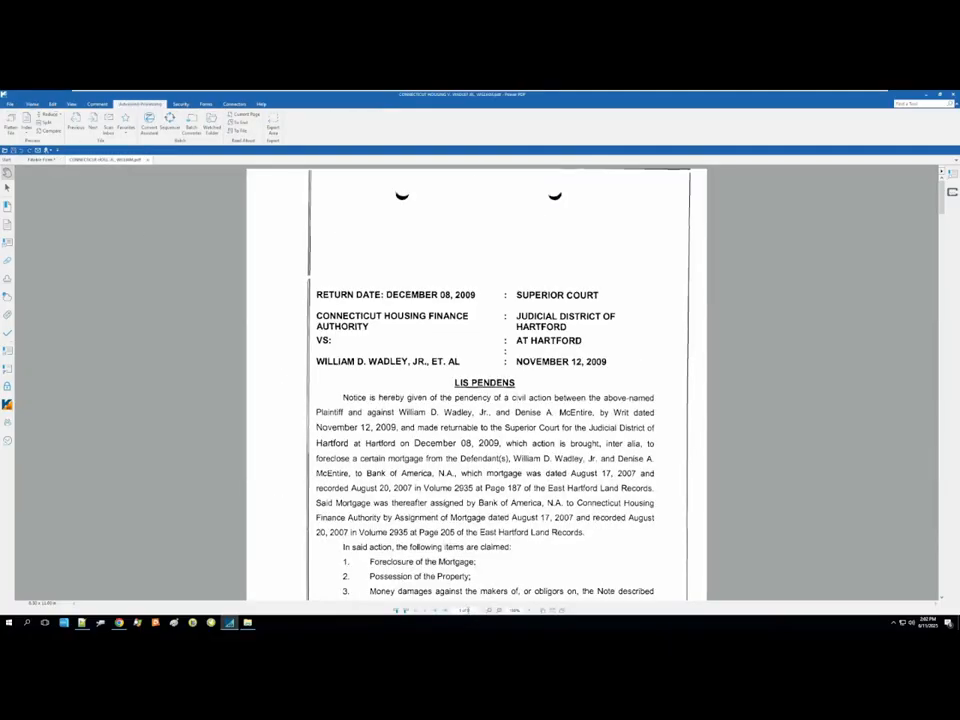
pyautogui.click(467, 610)
pyautogui.write('39')
pyautogui.press('Return')
pyautogui.press('Return')
pyautogui.click(435, 611)
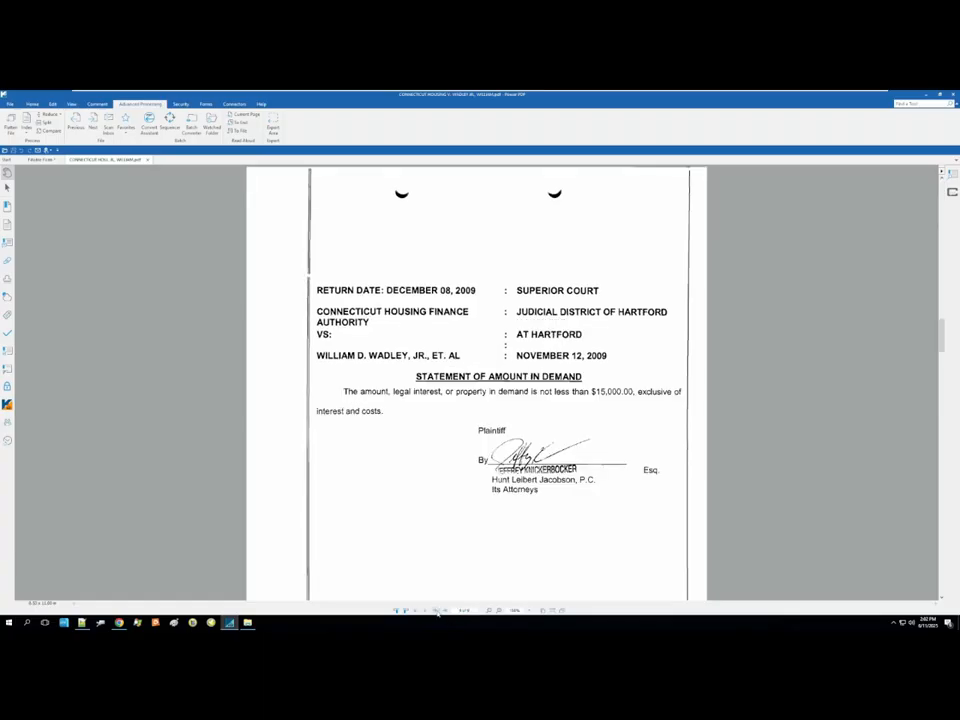
pyautogui.click(435, 611)
pyautogui.click(435, 611)
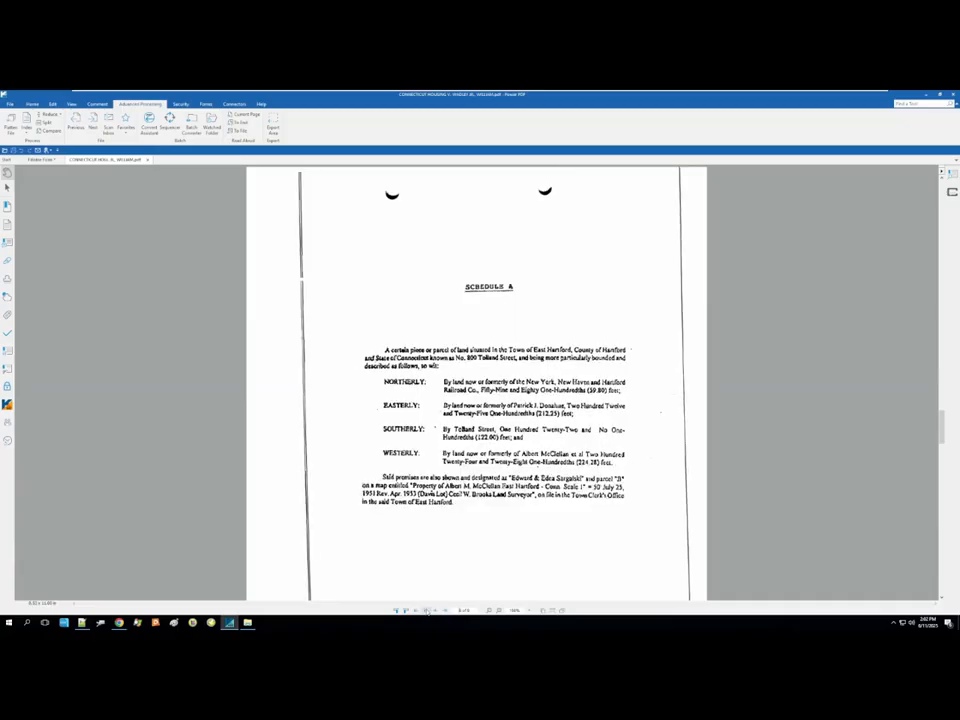
pyautogui.click(425, 611)
pyautogui.click(425, 611)
pyautogui.click(425, 611)
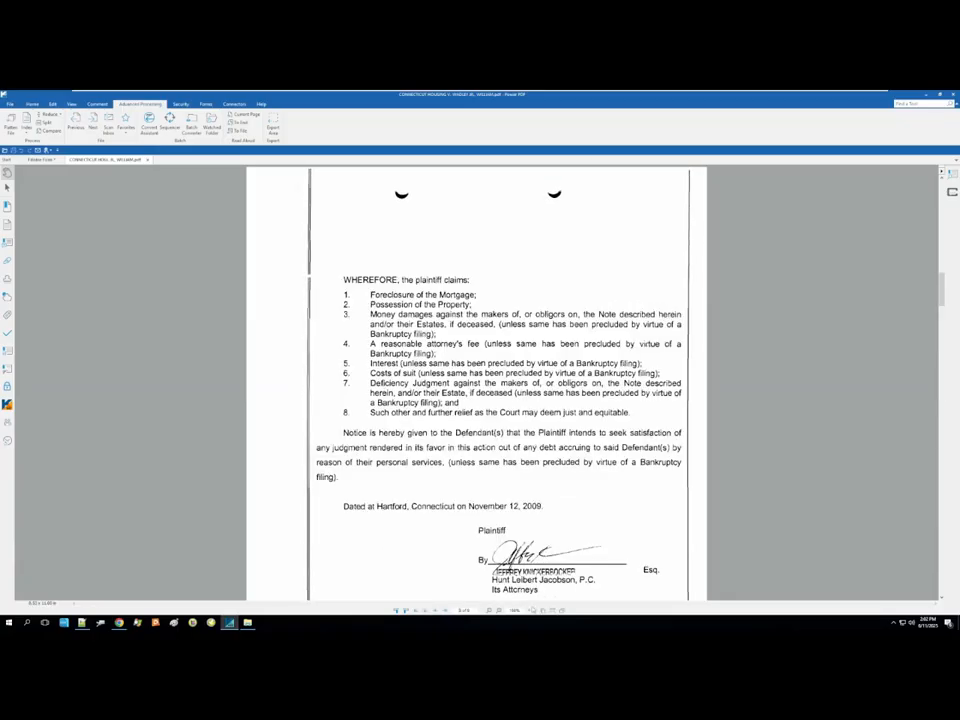
# - Set the court PDF's page zoom to 200%, reduce it to 100%, and enlarge the page view again
pyautogui.click(531, 610)
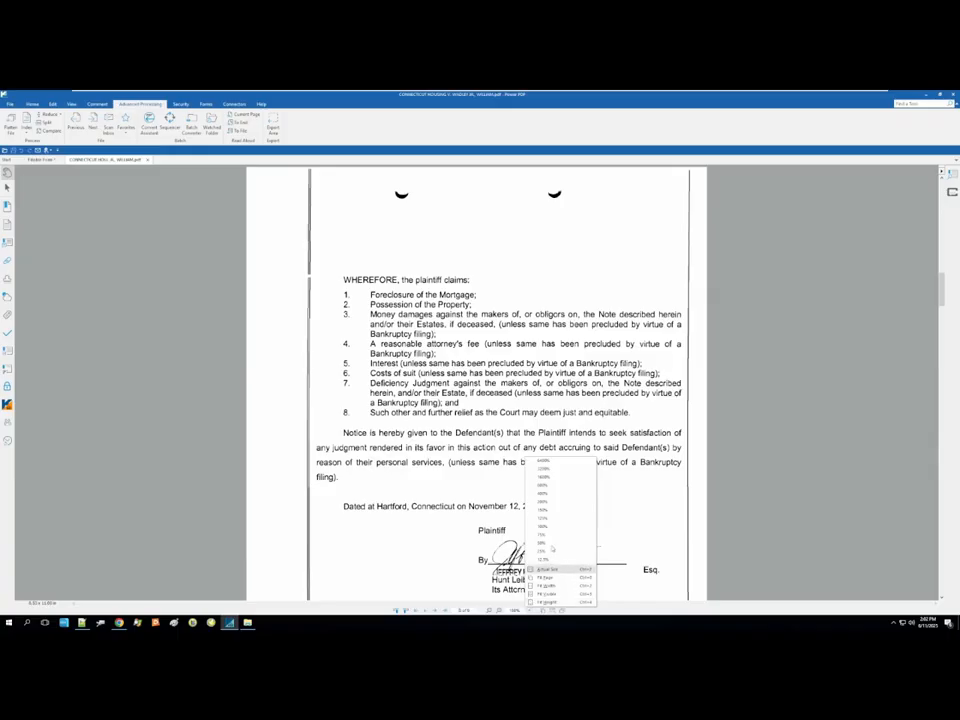
pyautogui.click(544, 502)
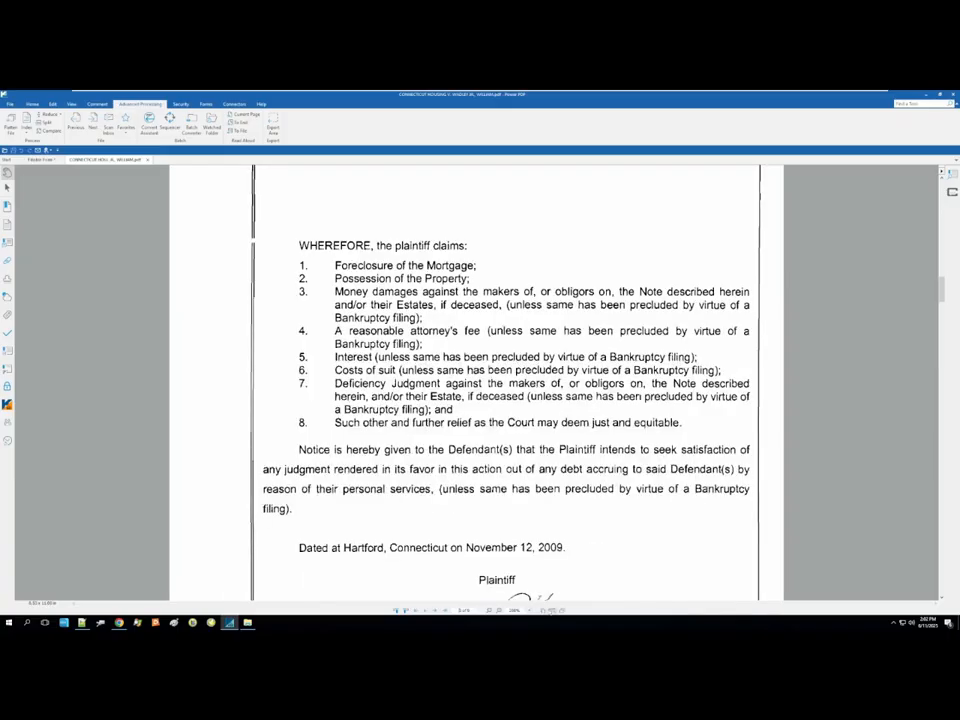
pyautogui.click(529, 612)
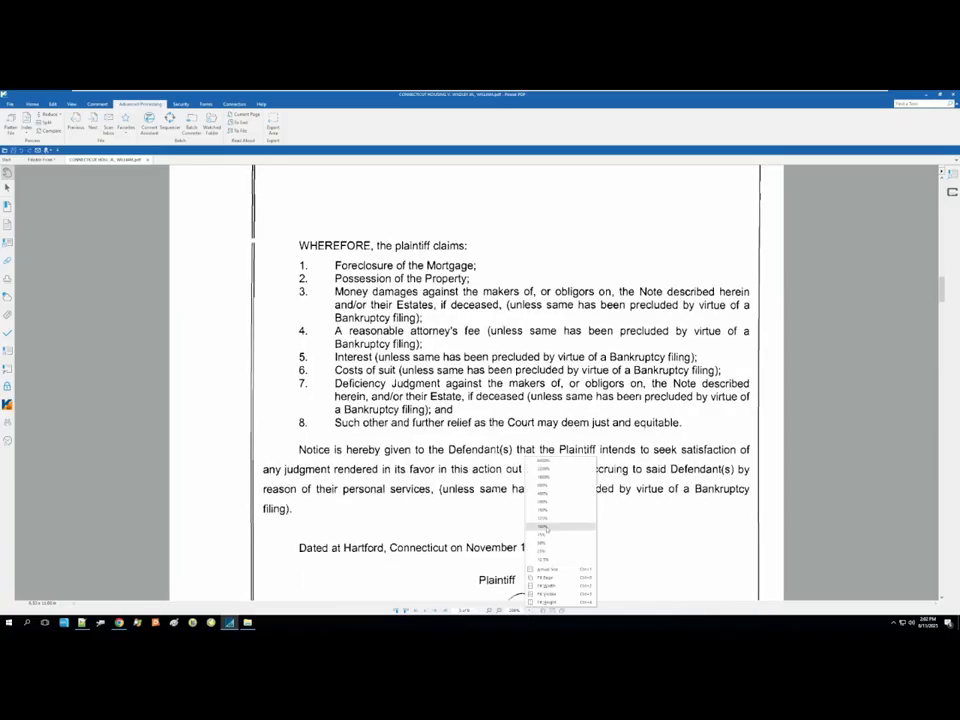
pyautogui.click(544, 529)
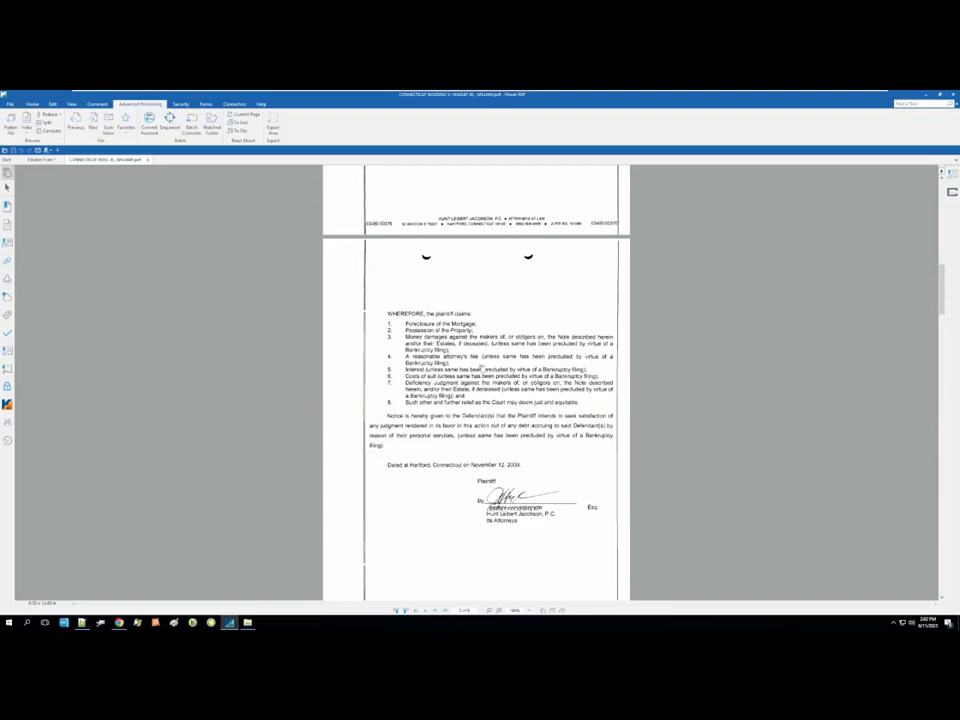
pyautogui.scroll(2, 472, 327)
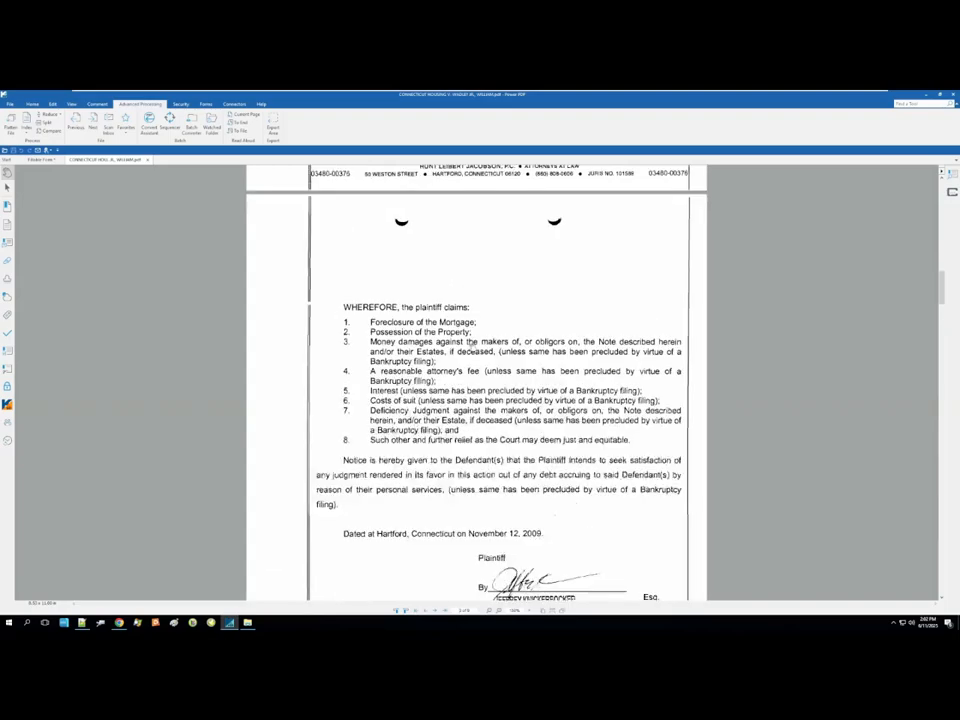
pyautogui.scroll(3, 707, 205)
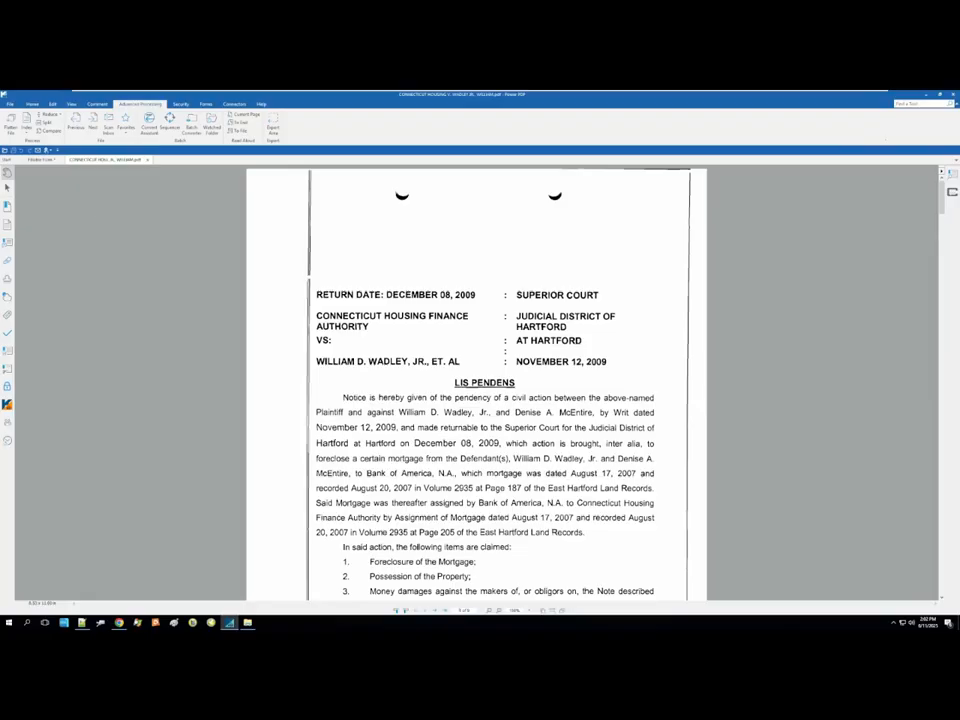
# - Look over the Security, Forms and Advanced Processing tool sets, and return to the Home tools
pyautogui.click(181, 104)
pyautogui.click(204, 104)
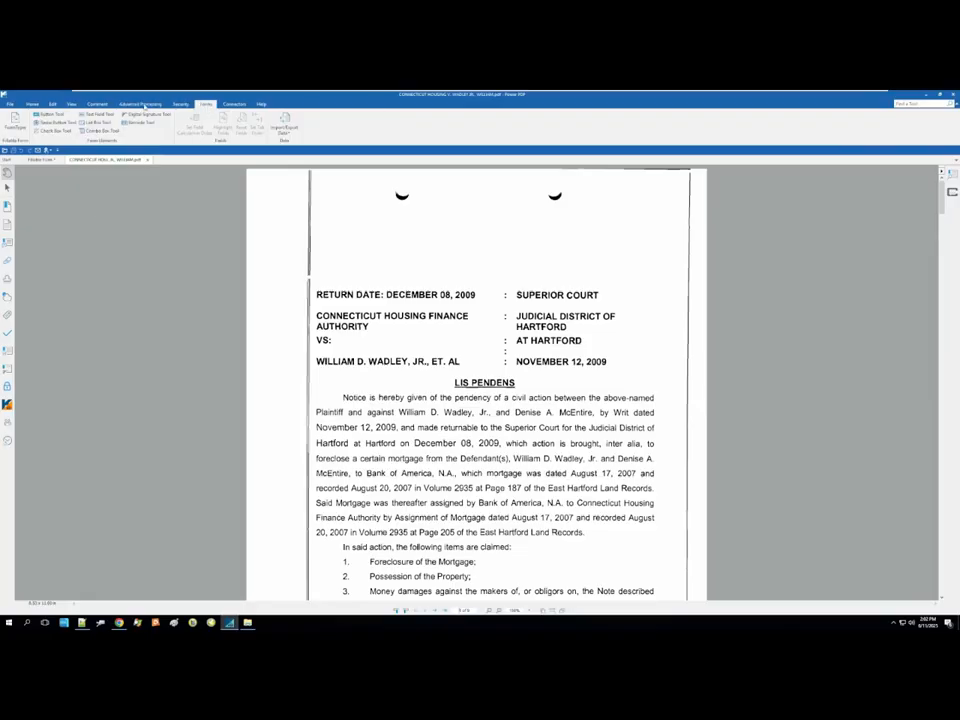
pyautogui.click(140, 104)
pyautogui.click(32, 104)
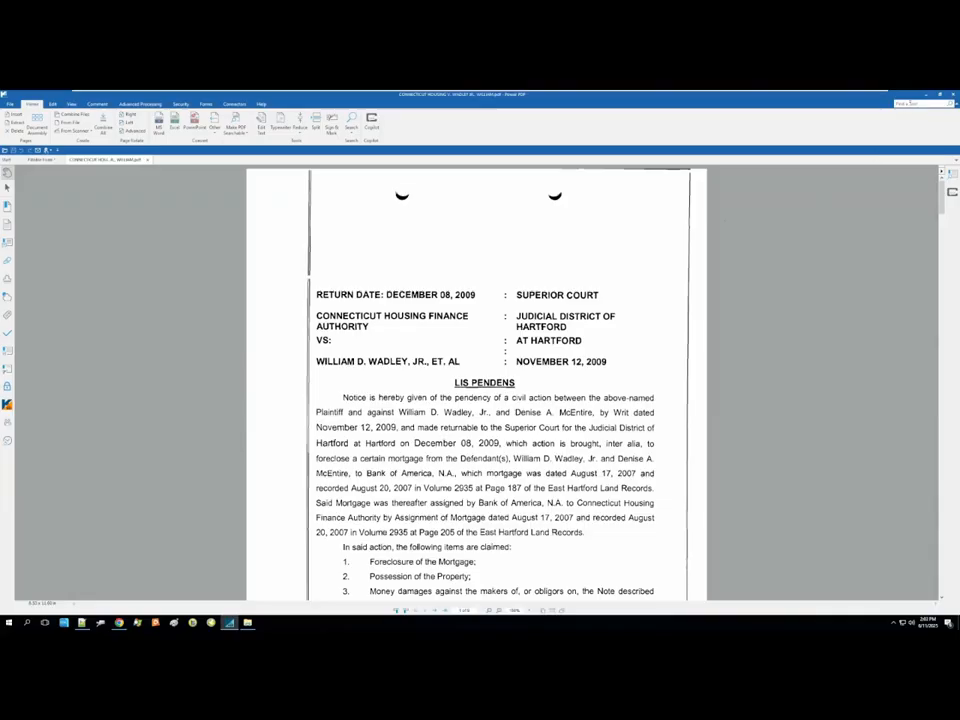
# - Search the tool finder for "redact", view the matching commands, and dismiss the suggestions
pyautogui.click(910, 103)
pyautogui.write('redact')
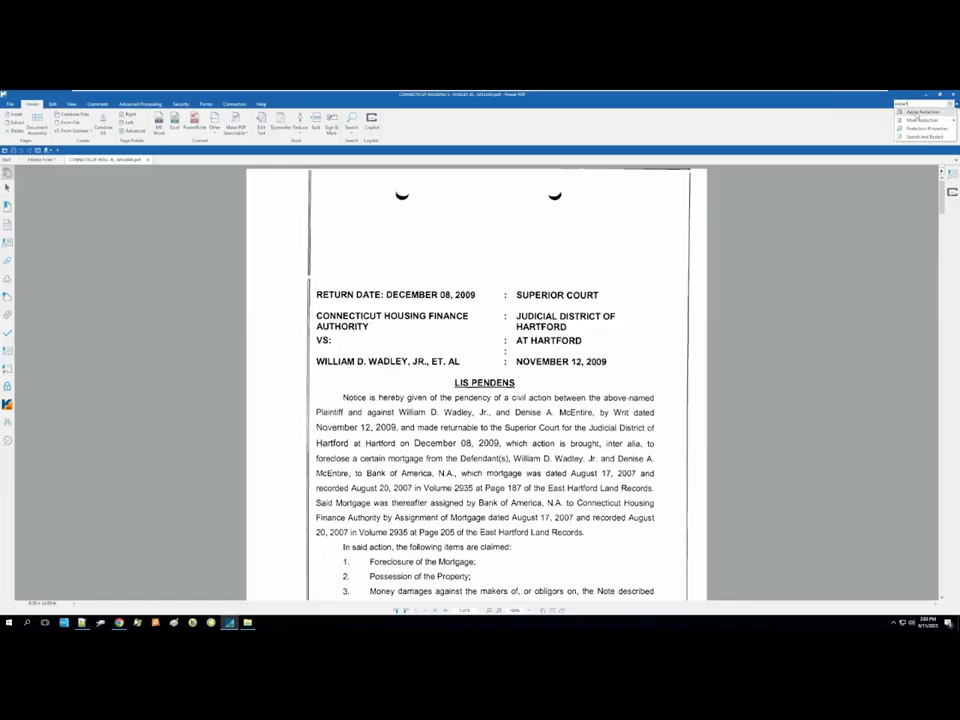
pyautogui.click(180, 239)
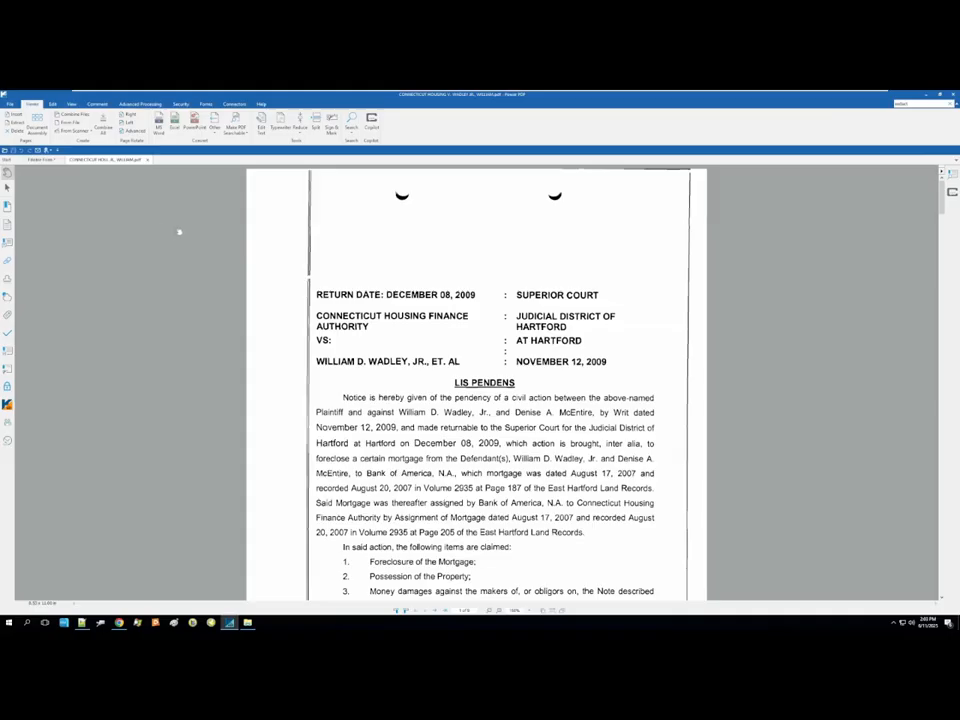
# - Open the online Power PDF Help in the browser and search it for "redact"
pyautogui.click(261, 104)
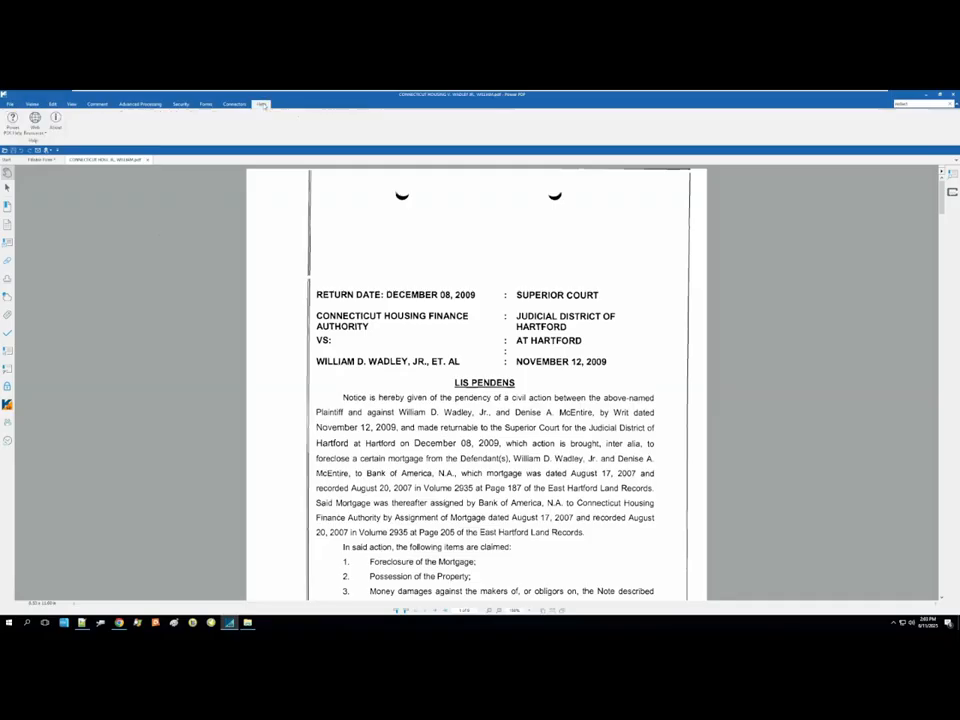
pyautogui.click(13, 118)
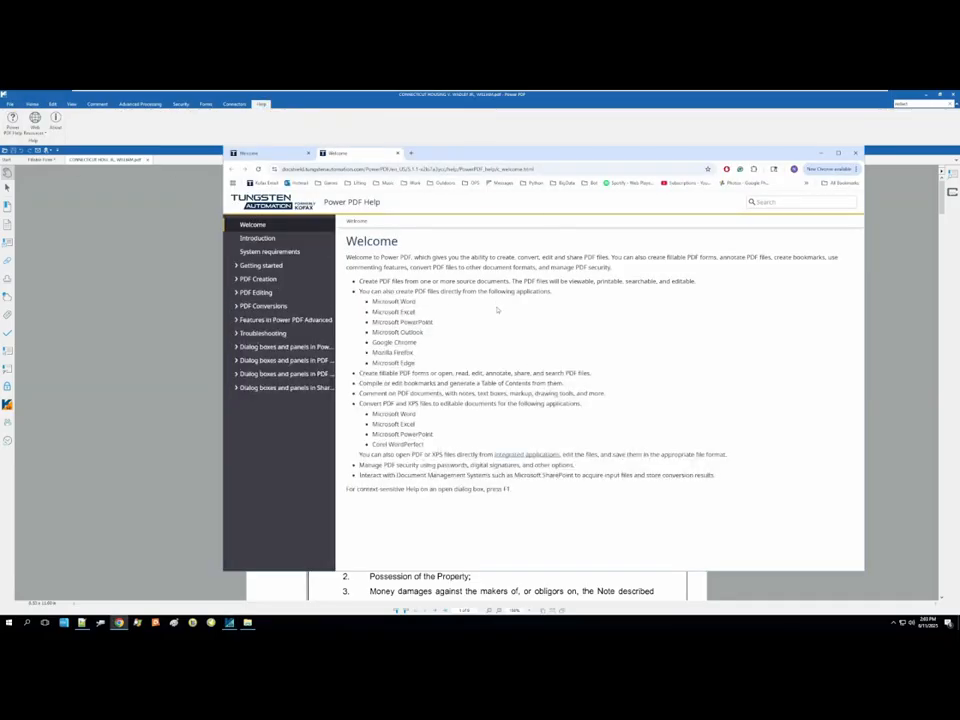
pyautogui.hotkey('ctrl', 'shift', 'b')
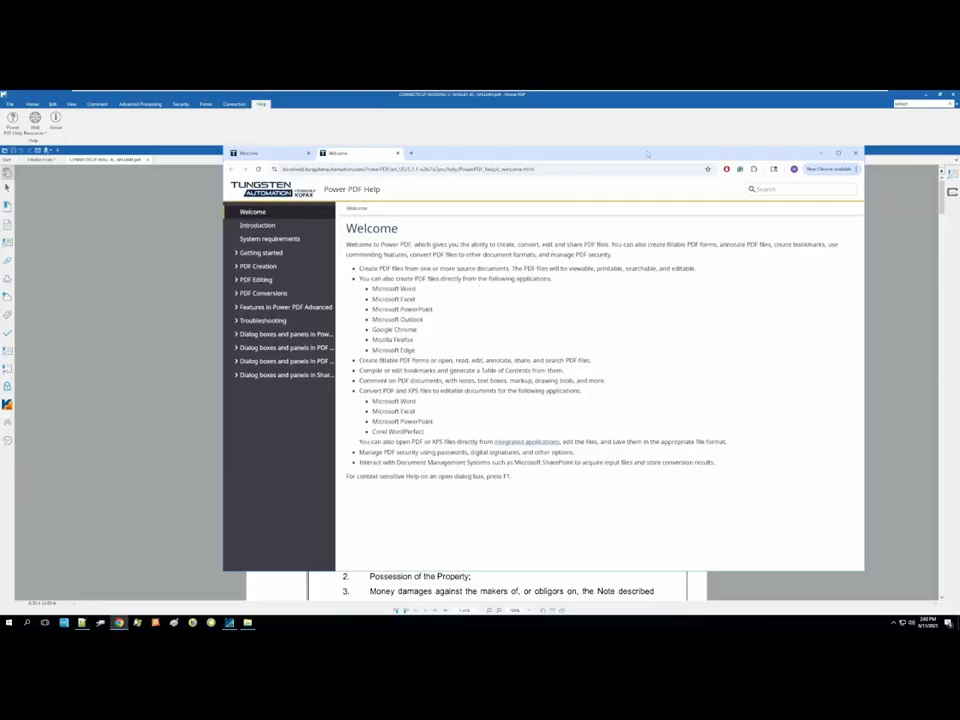
pyautogui.click(770, 189)
pyautogui.write('redac')
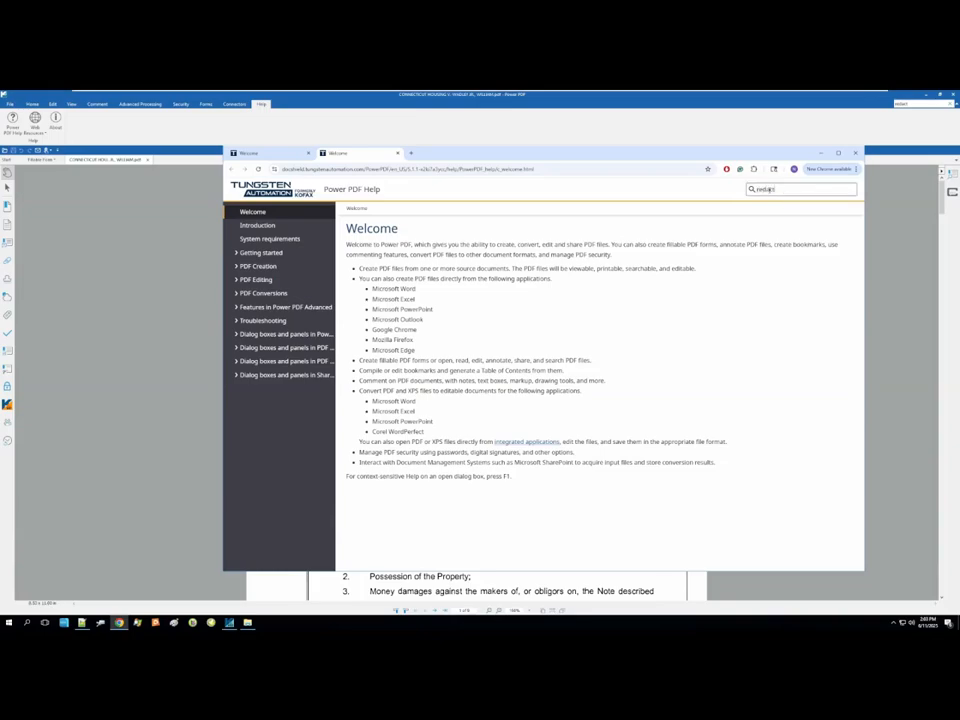
pyautogui.write('t')
pyautogui.press('Return')
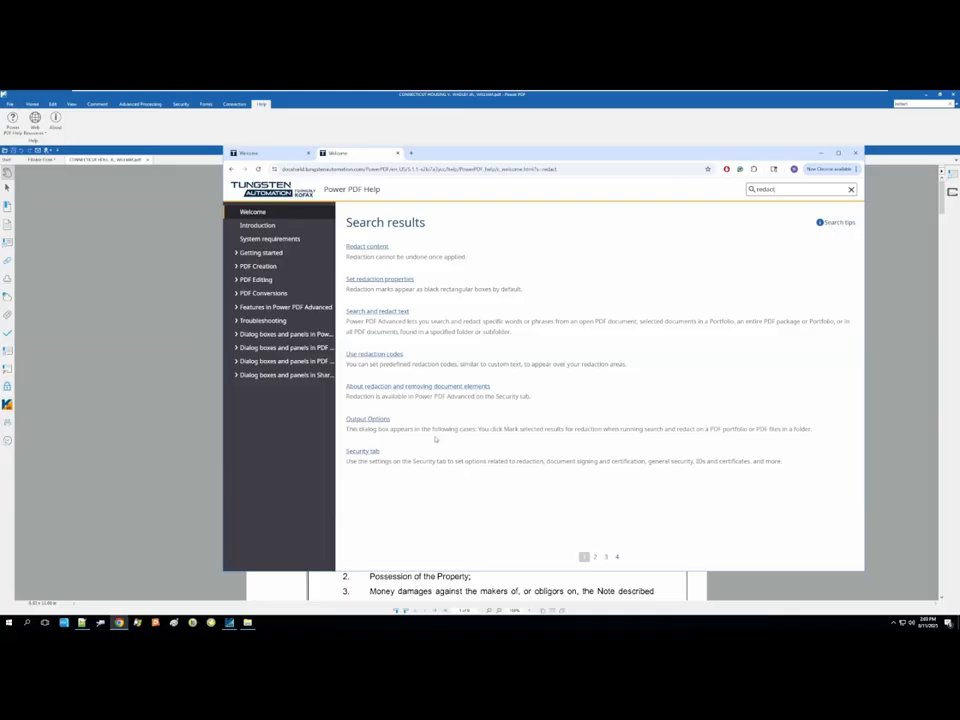
# - Read the "Redact content" help article through to its page-redaction instructions, and minimize the browser to return to Power PDF
pyautogui.click(368, 246)
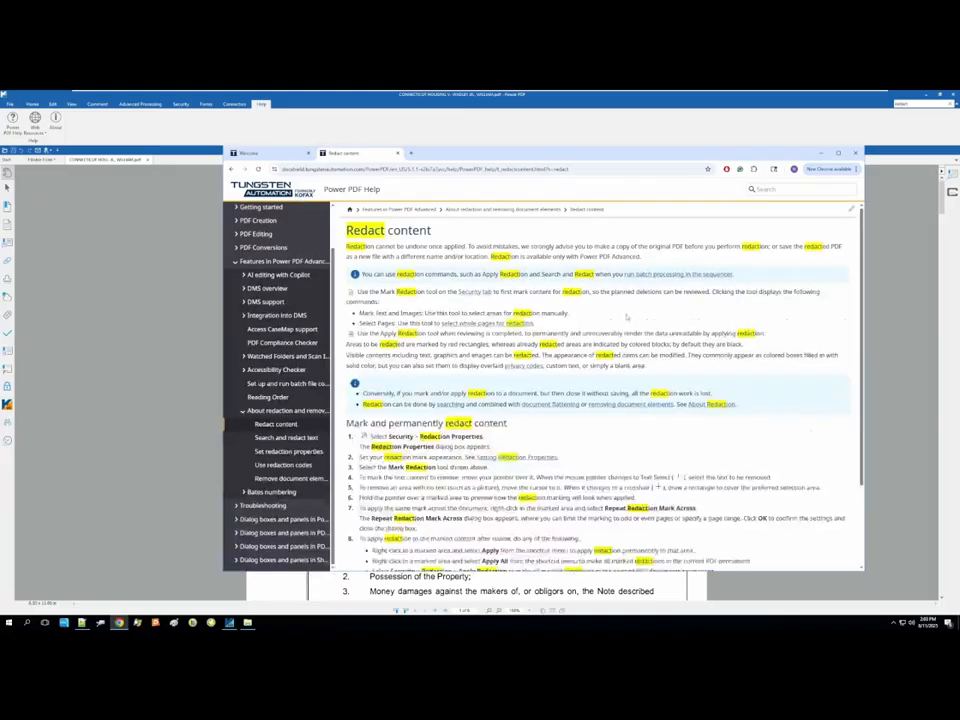
pyautogui.scroll(-3, 345, 423)
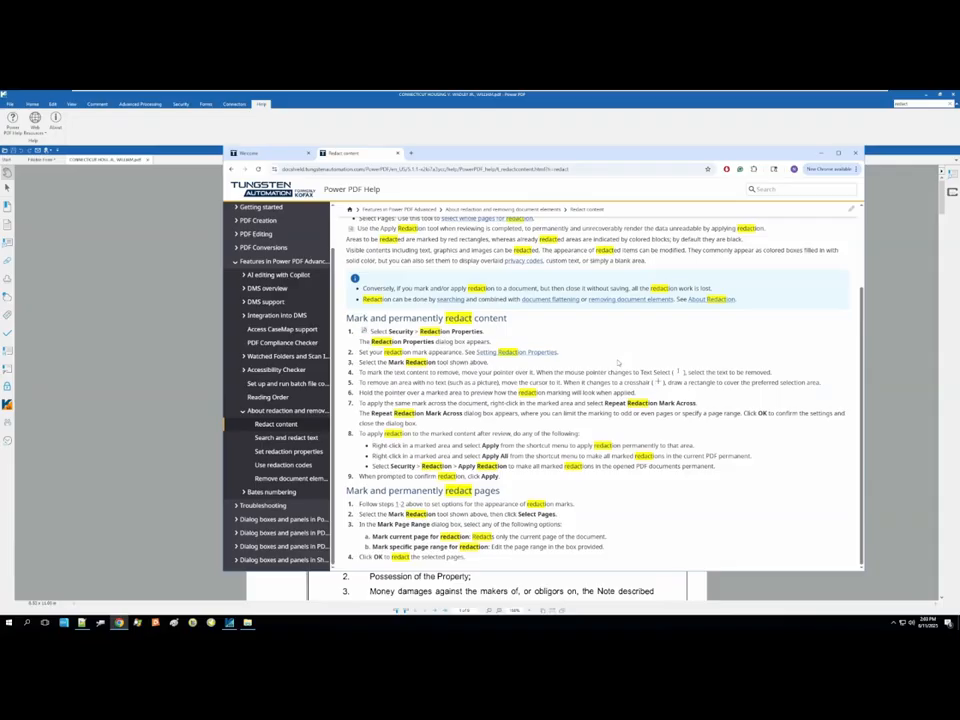
pyautogui.click(821, 154)
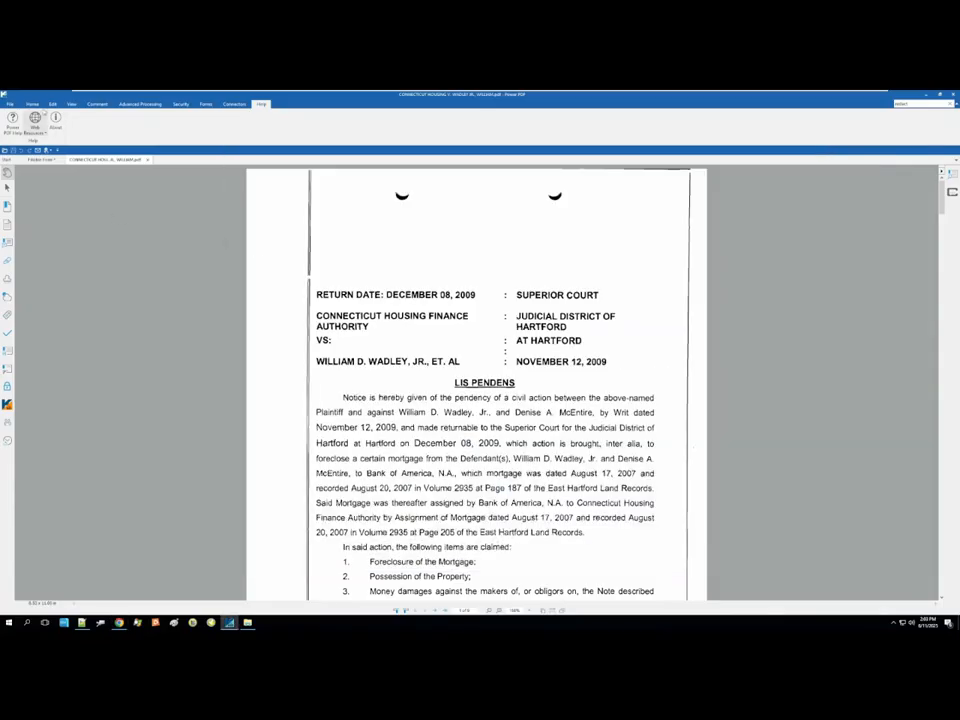
# - Show the court PDF in Document Assembly view with enlarged thumbnails, and move page 4, "Statement of Amount in Demand", ahead of page 3
pyautogui.click(32, 103)
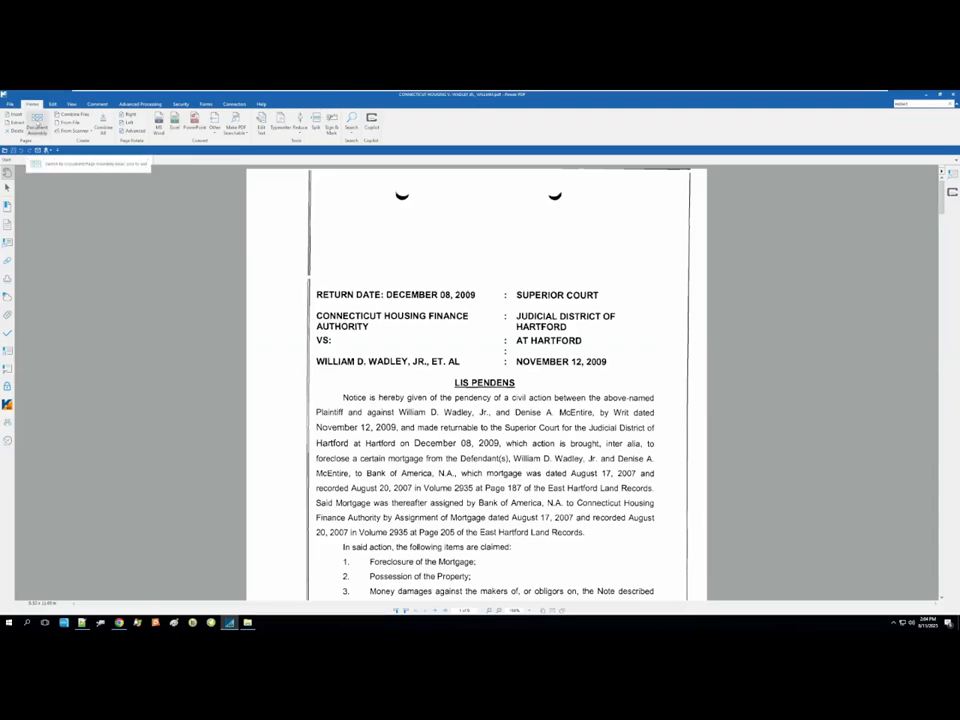
pyautogui.click(36, 126)
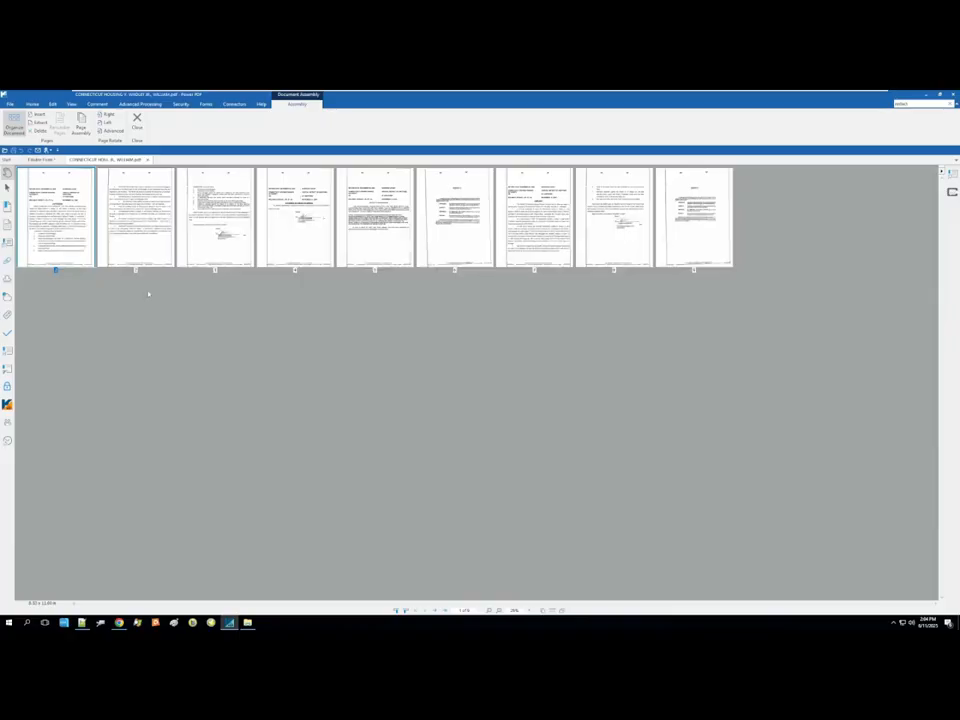
pyautogui.scroll(2, 313, 355)
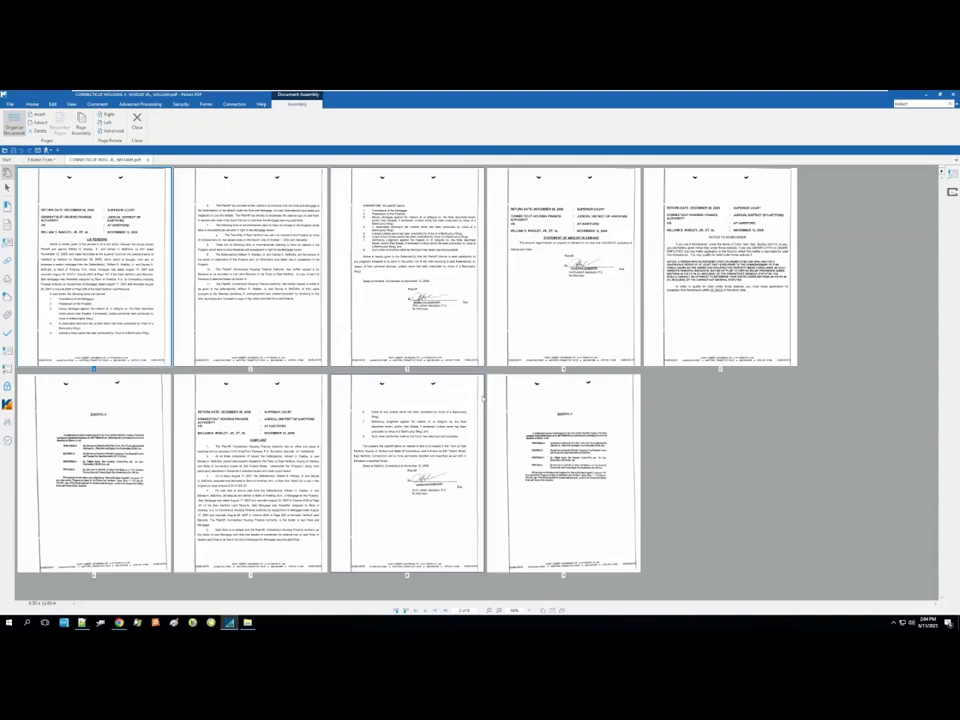
pyautogui.click(537, 266)
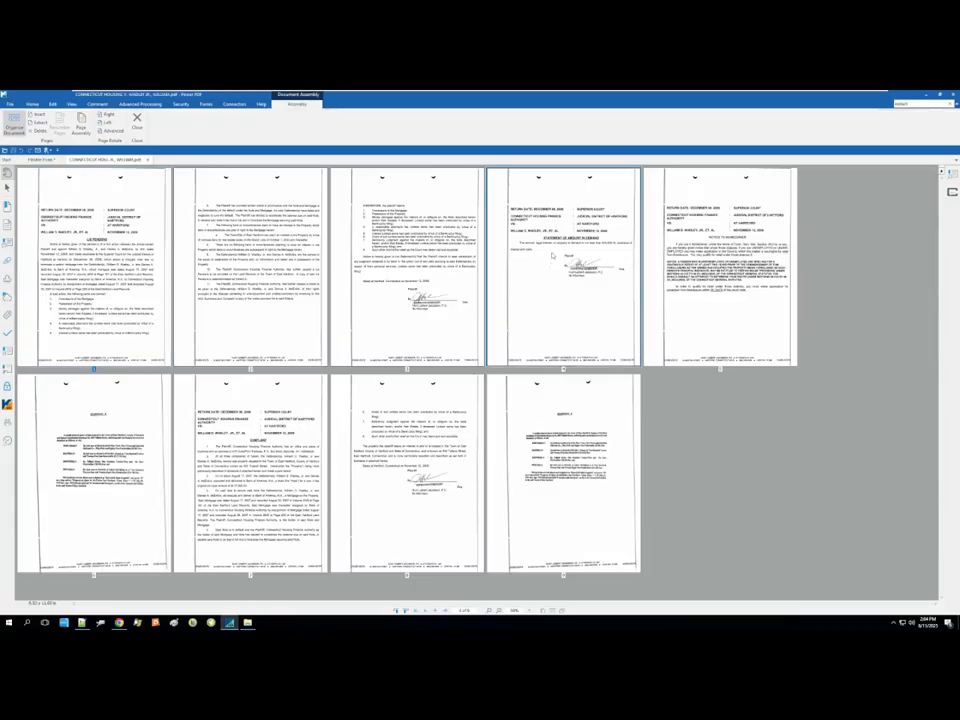
pyautogui.moveTo(537, 266)
pyautogui.mouseDown()
pyautogui.moveTo(470, 268)
pyautogui.moveTo(382, 290)
pyautogui.mouseUp()
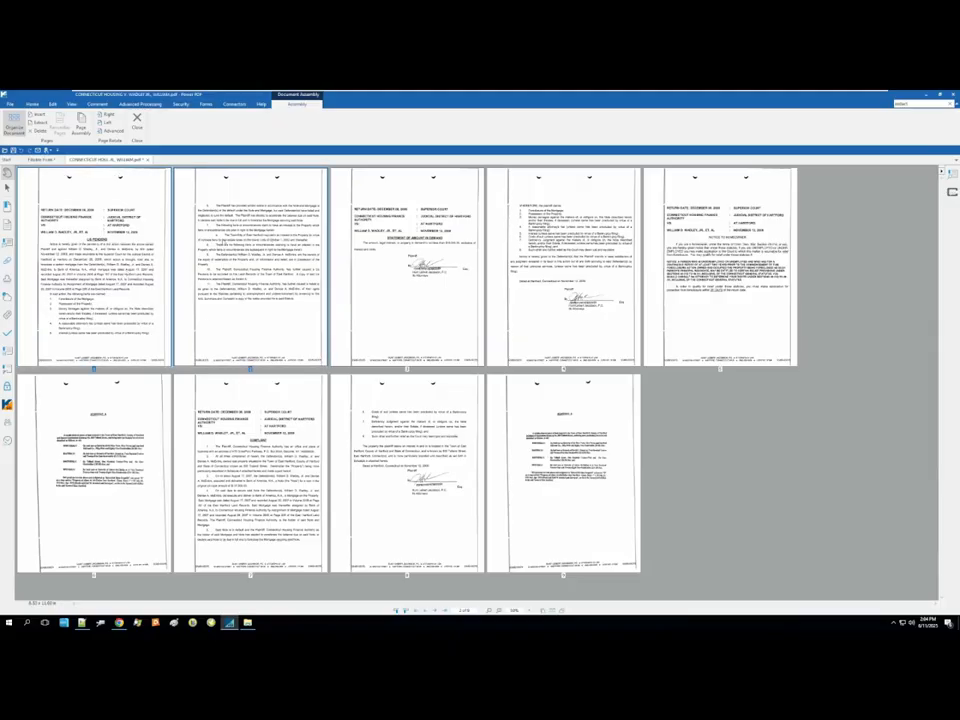
# - Extract the selected pages 1 and 2 into a new document without deleting them from the original, and enlarge the extracted page thumbnails
pyautogui.rightClick(119, 237)
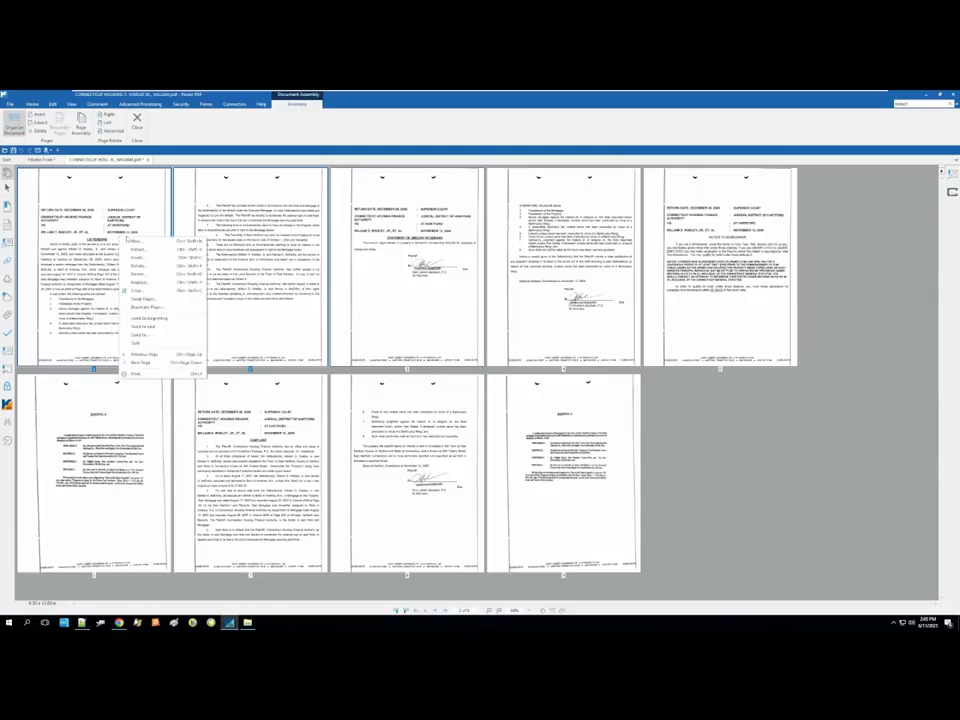
pyautogui.click(148, 250)
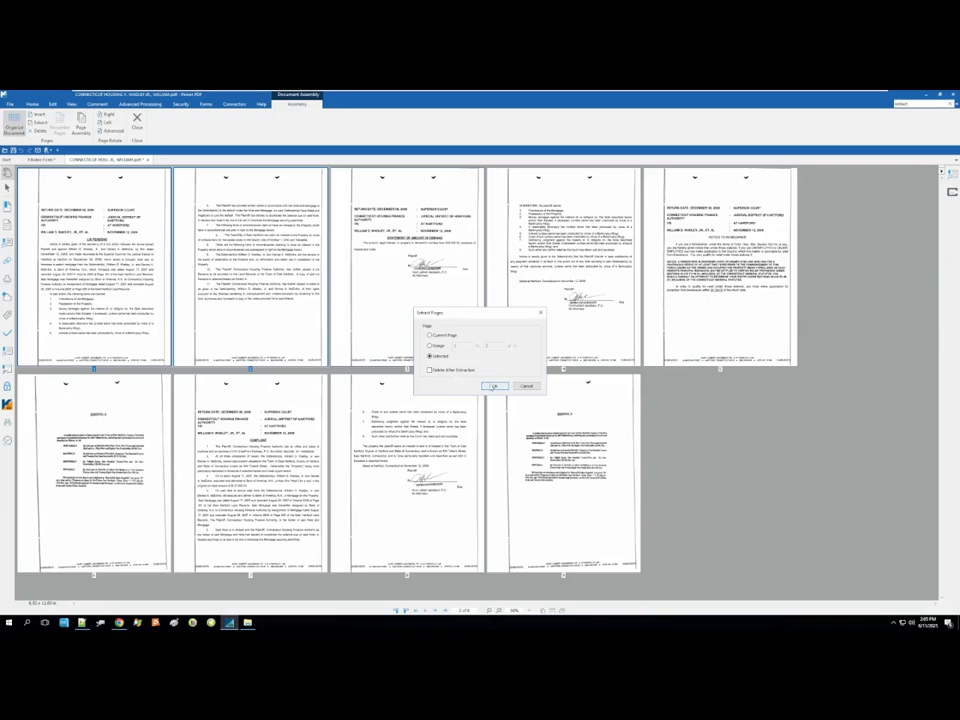
pyautogui.click(493, 386)
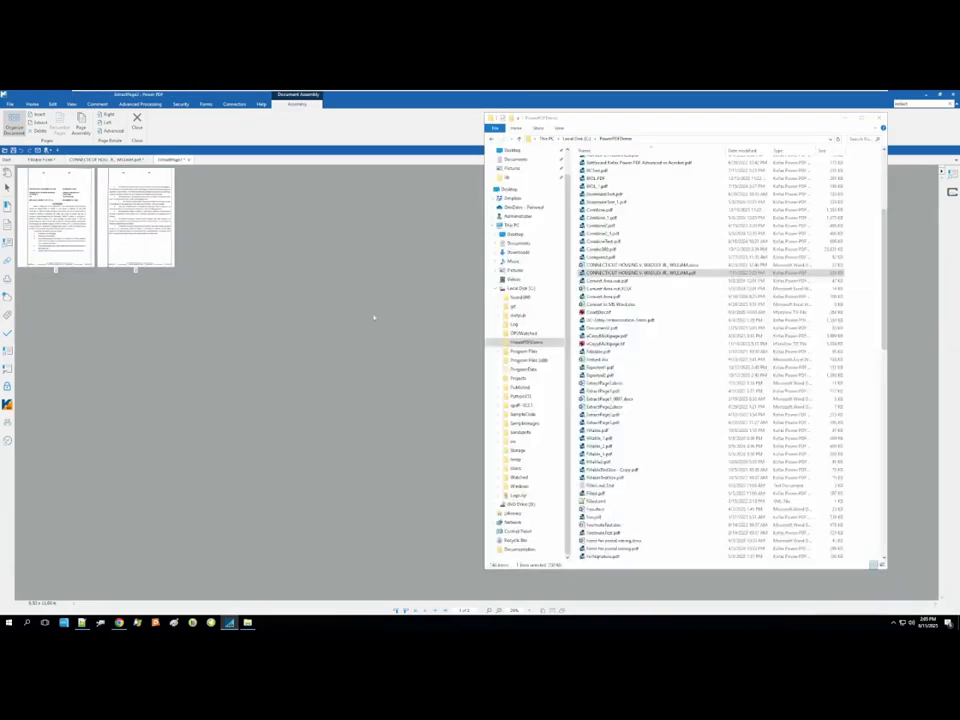
pyautogui.click(306, 300)
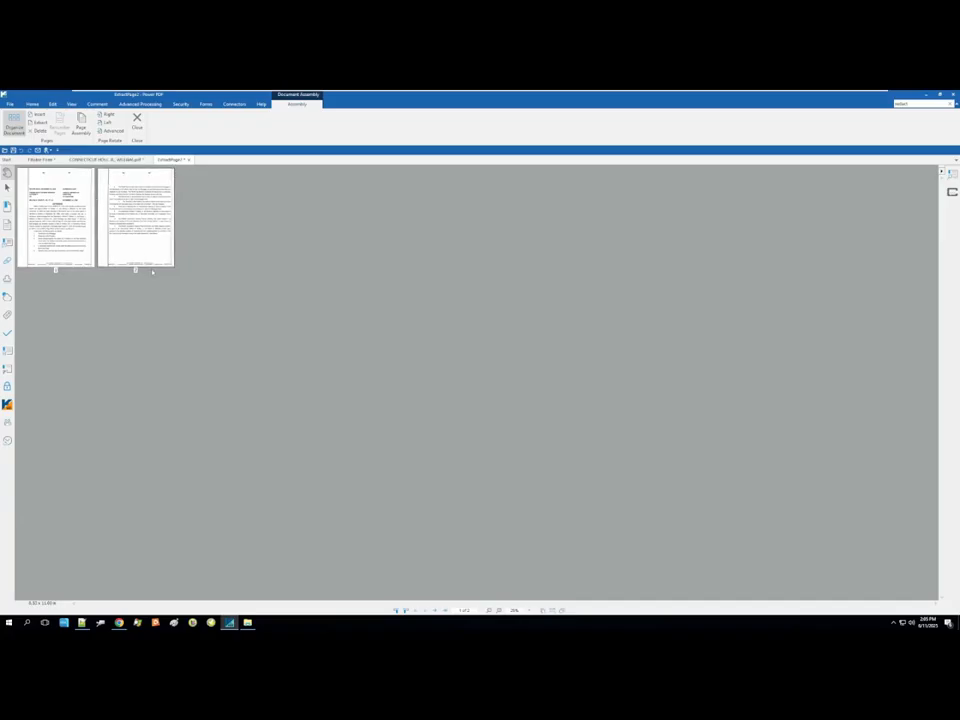
pyautogui.scroll(2, 153, 272)
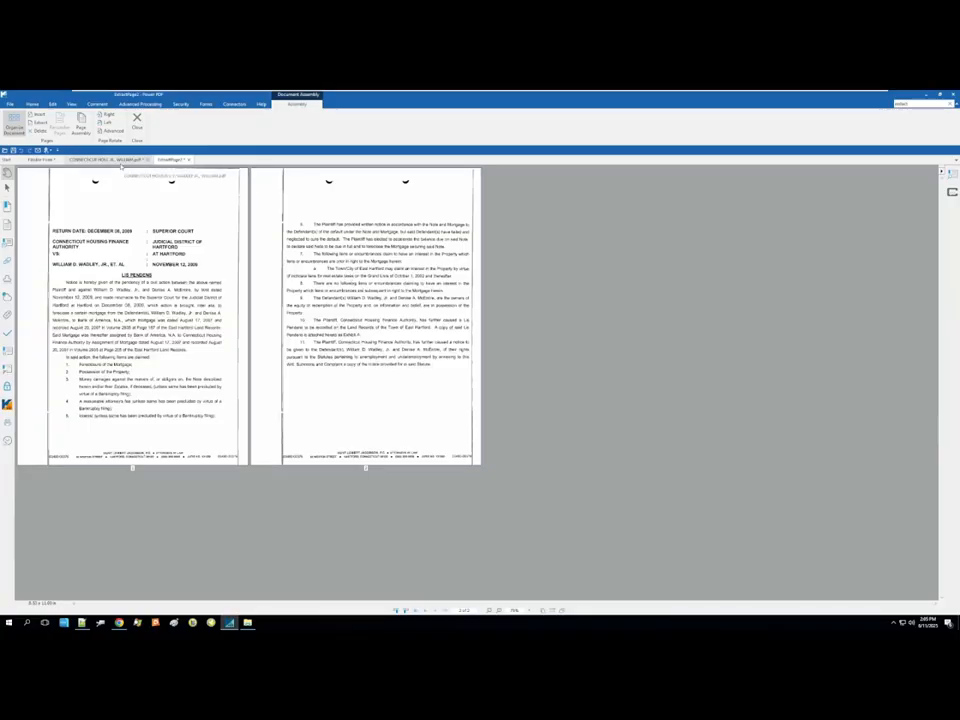
# - Compare the extracted document with the original court PDF, review the commands available for the original's selected pages, and clear the page selection
pyautogui.click(122, 160)
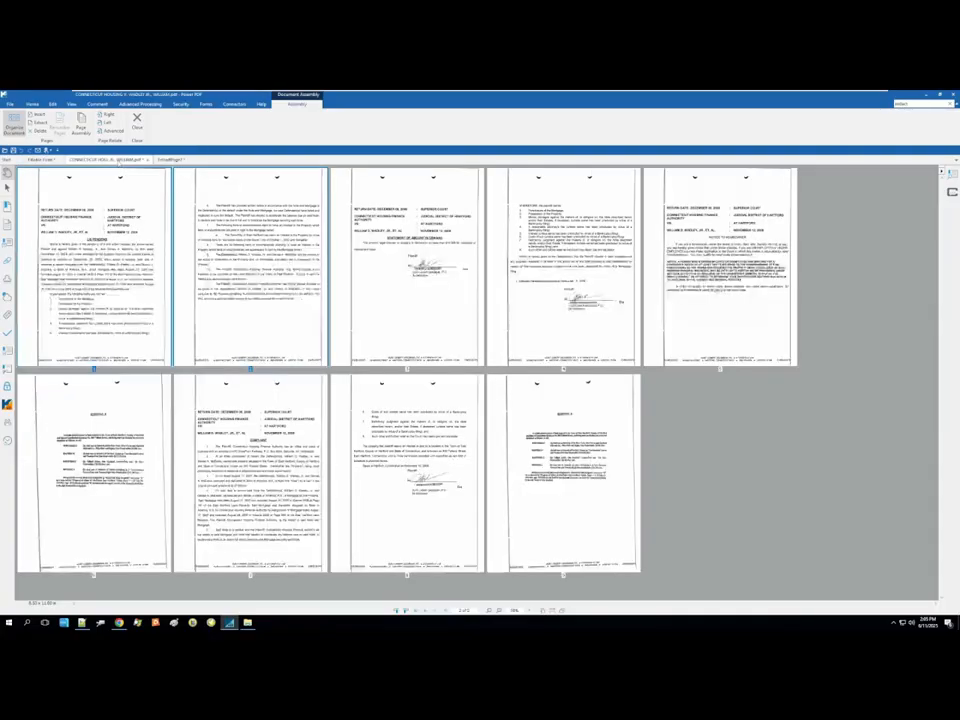
pyautogui.click(43, 160)
pyautogui.click(106, 160)
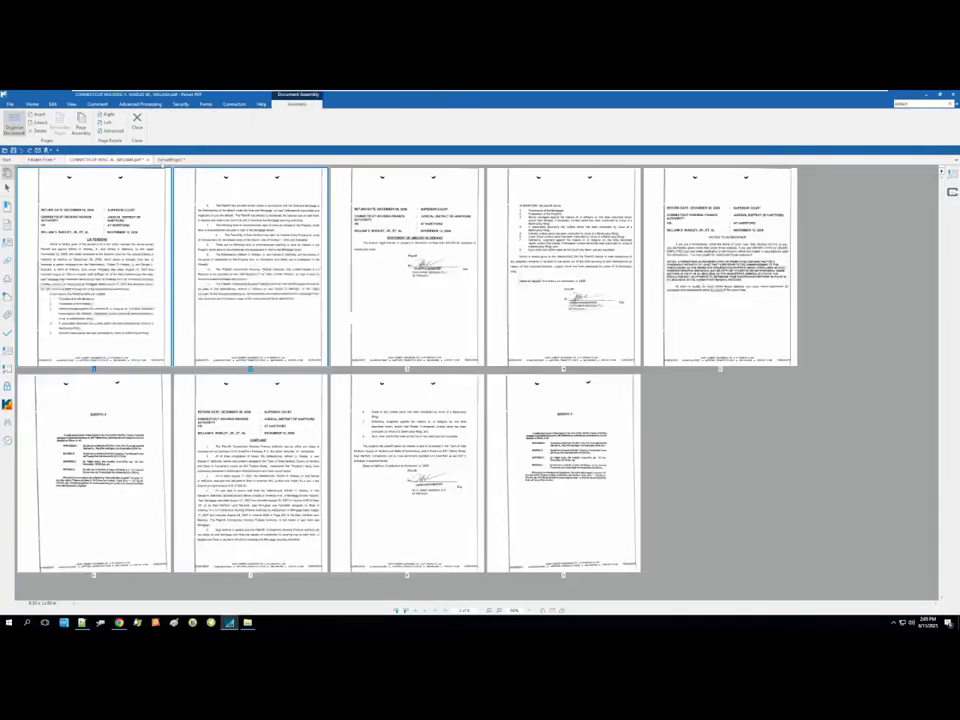
pyautogui.click(172, 160)
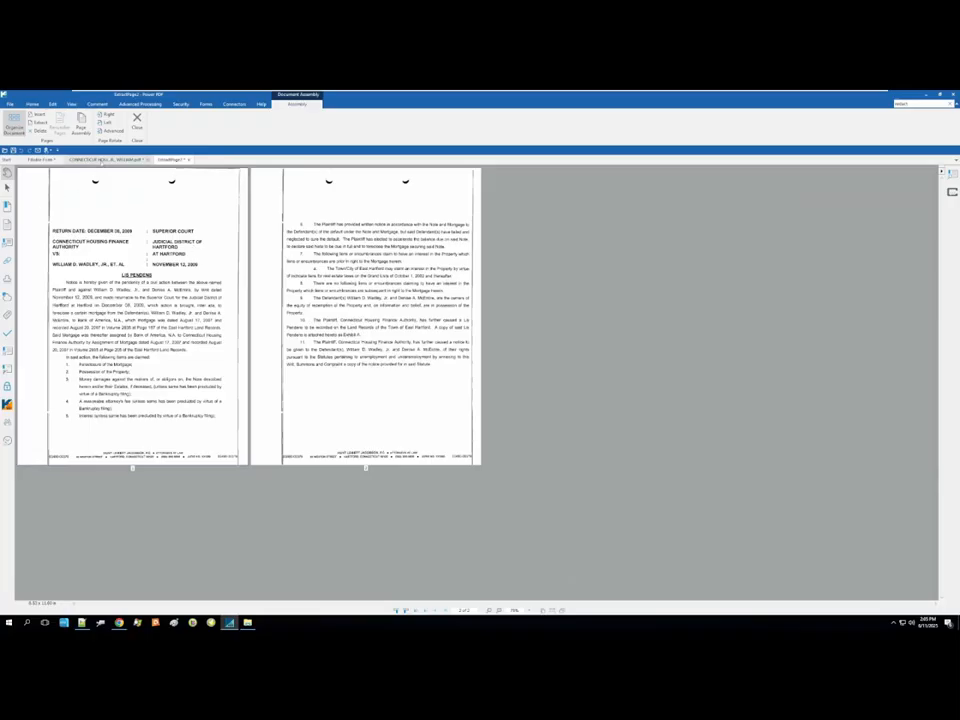
pyautogui.click(100, 161)
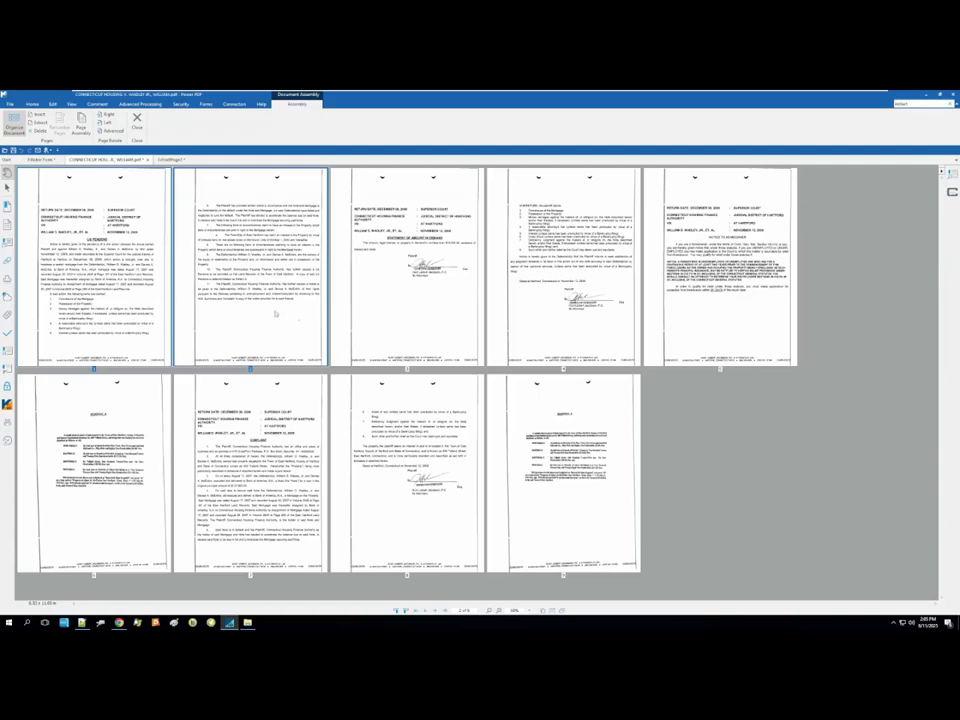
pyautogui.rightClick(121, 236)
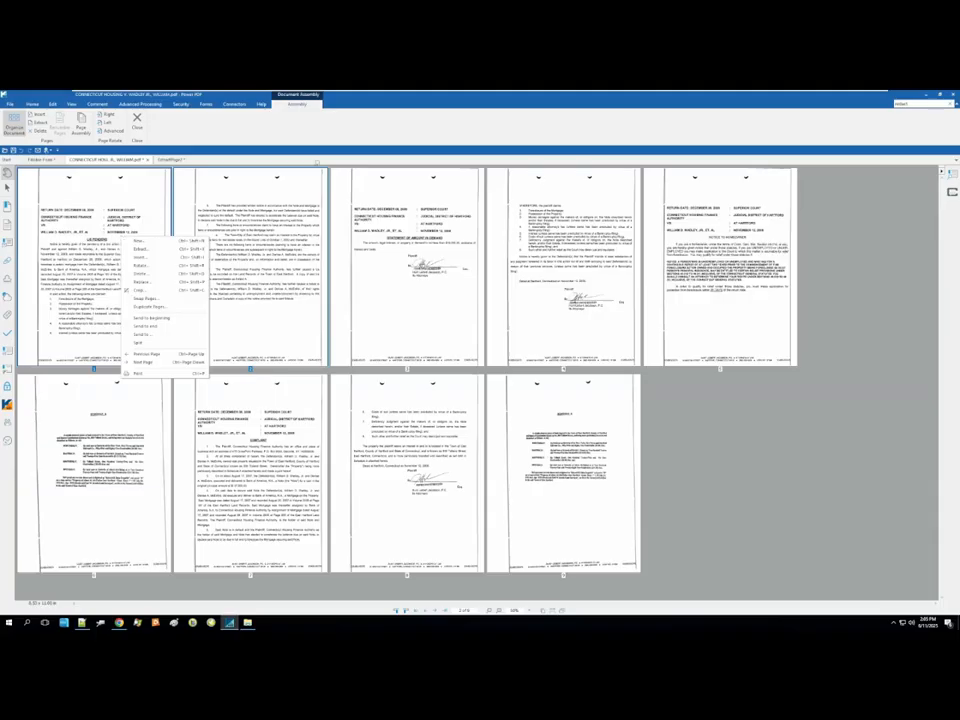
pyautogui.click(751, 428)
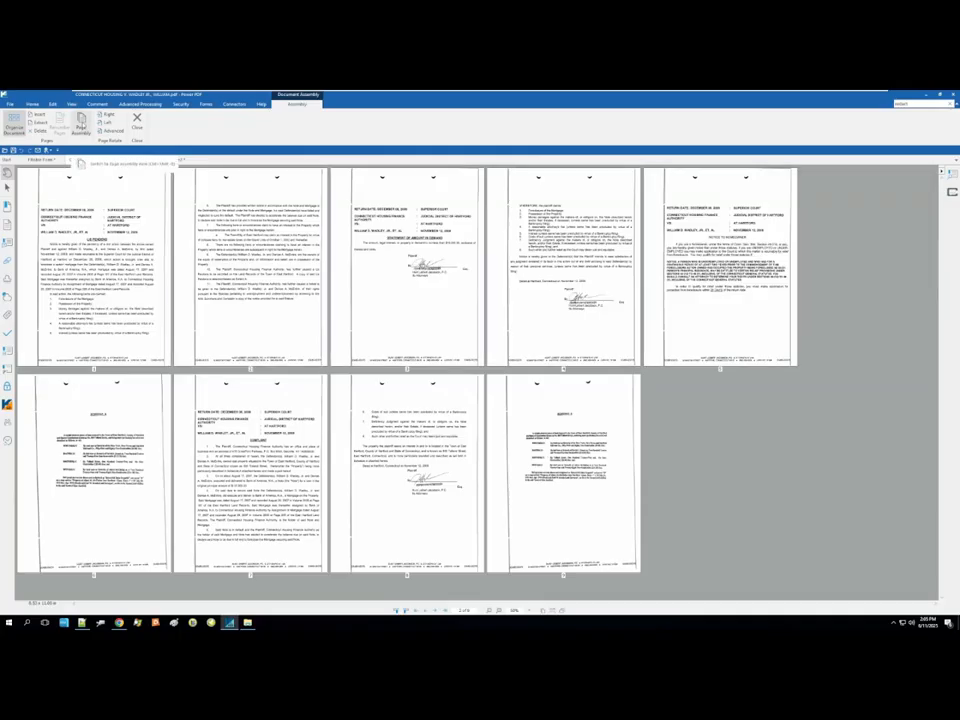
# - Insert page 3 of eCopyMultipage.pdf between pages 3 and 4 of the court PDF using Page Assembly, and leave Document Assembly view
pyautogui.click(82, 126)
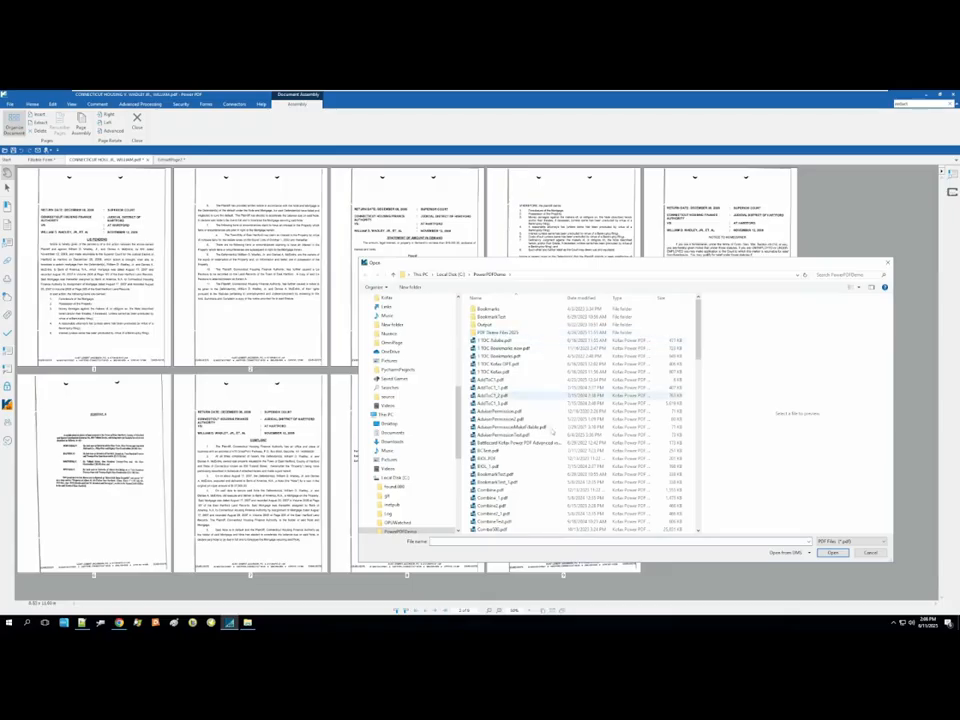
pyautogui.scroll(-1, 555, 427)
pyautogui.scroll(-5, 555, 427)
pyautogui.click(540, 419)
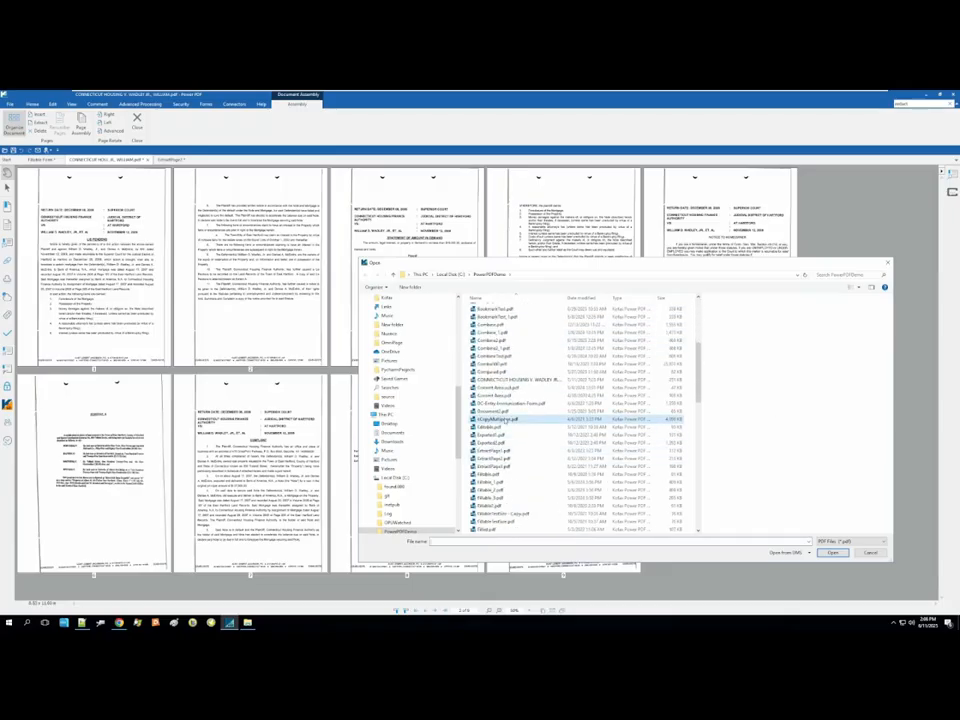
pyautogui.click(826, 554)
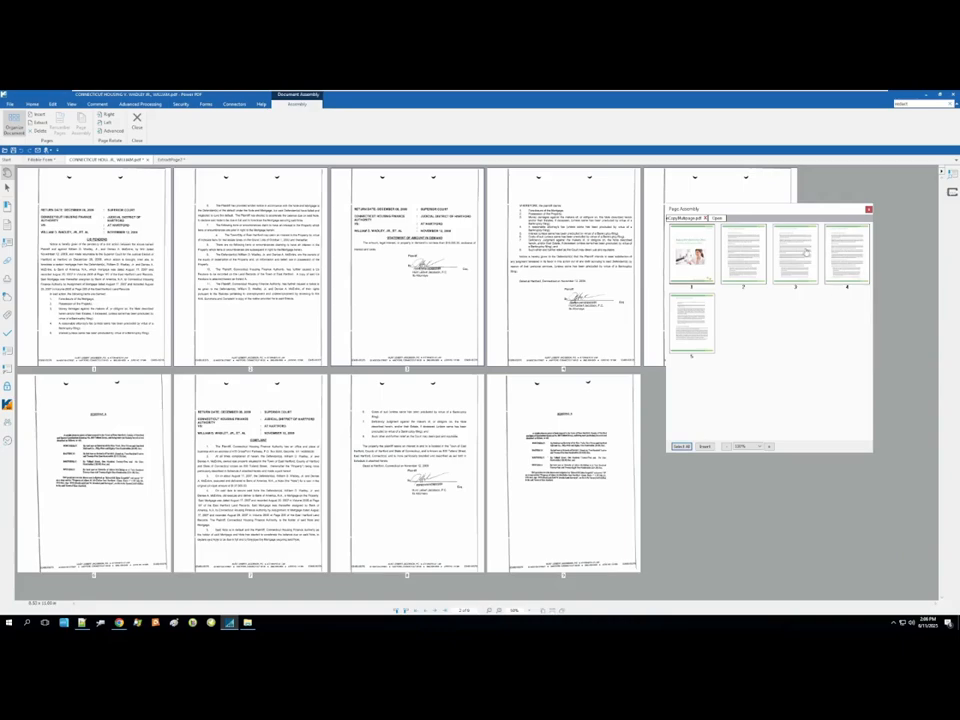
pyautogui.moveTo(786, 262); pyautogui.dragTo(487, 243)
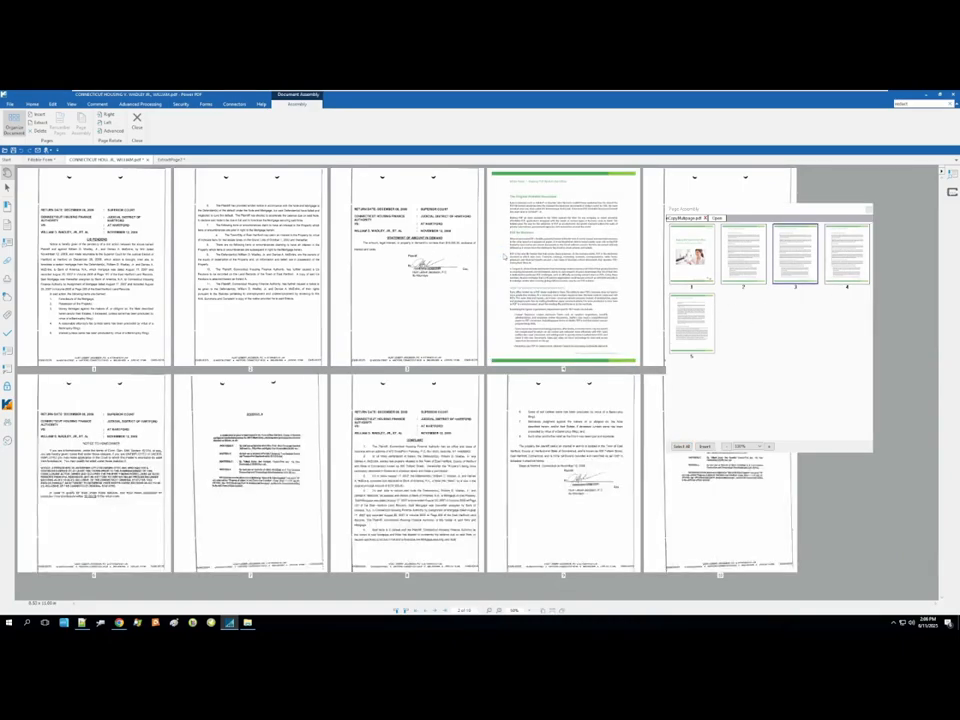
pyautogui.click(866, 209)
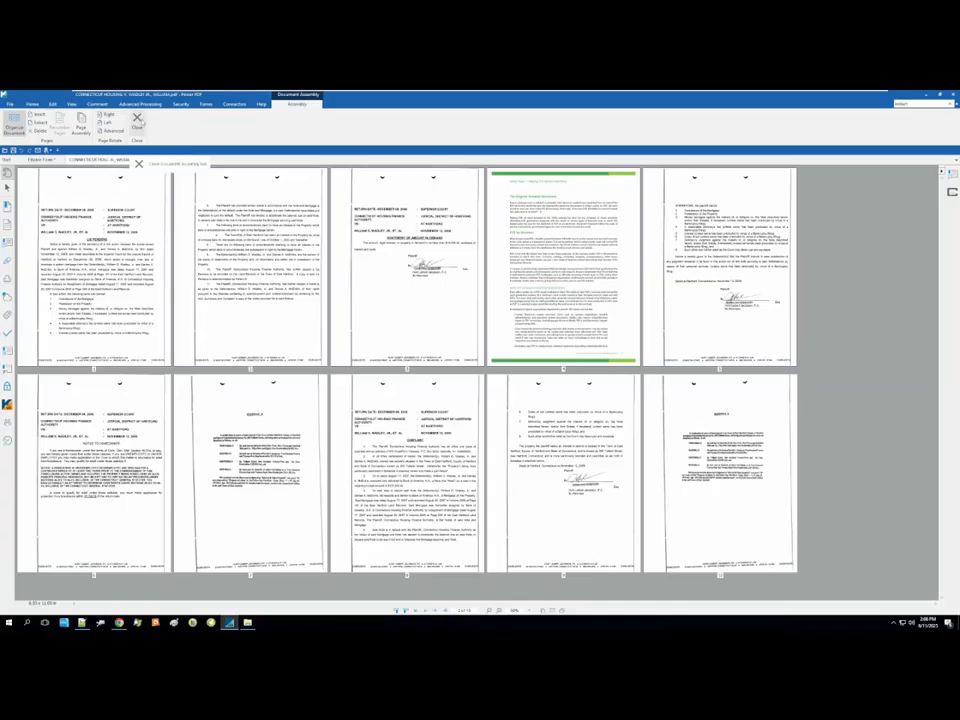
pyautogui.click(137, 118)
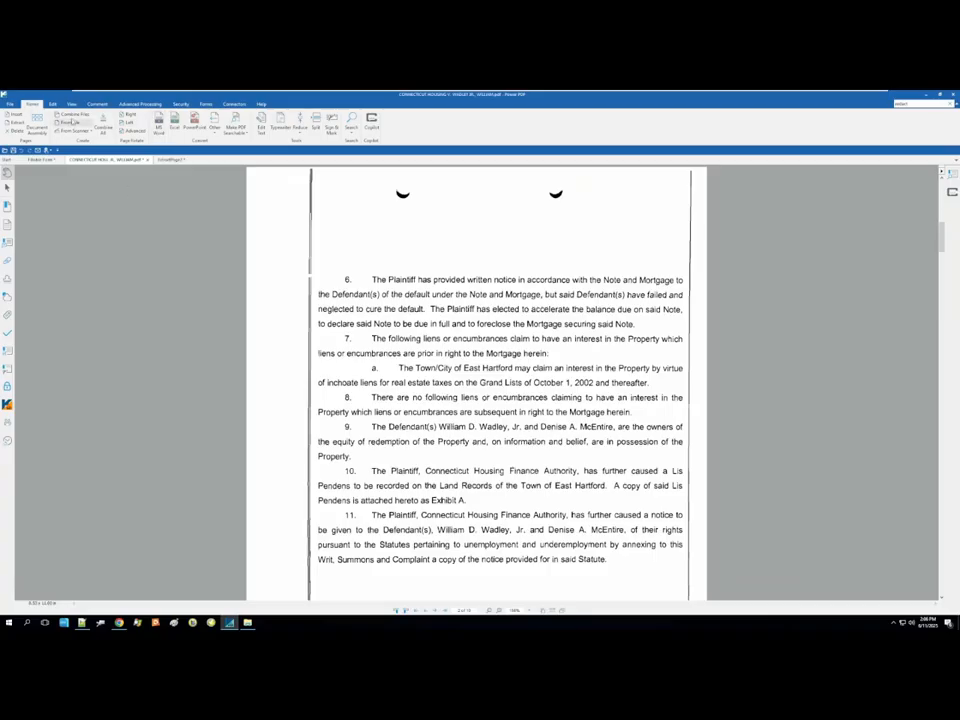
# - Browse the PowerPDFDemo folder for files to combine into one PDF, and leave the file selection without adding any
pyautogui.click(73, 115)
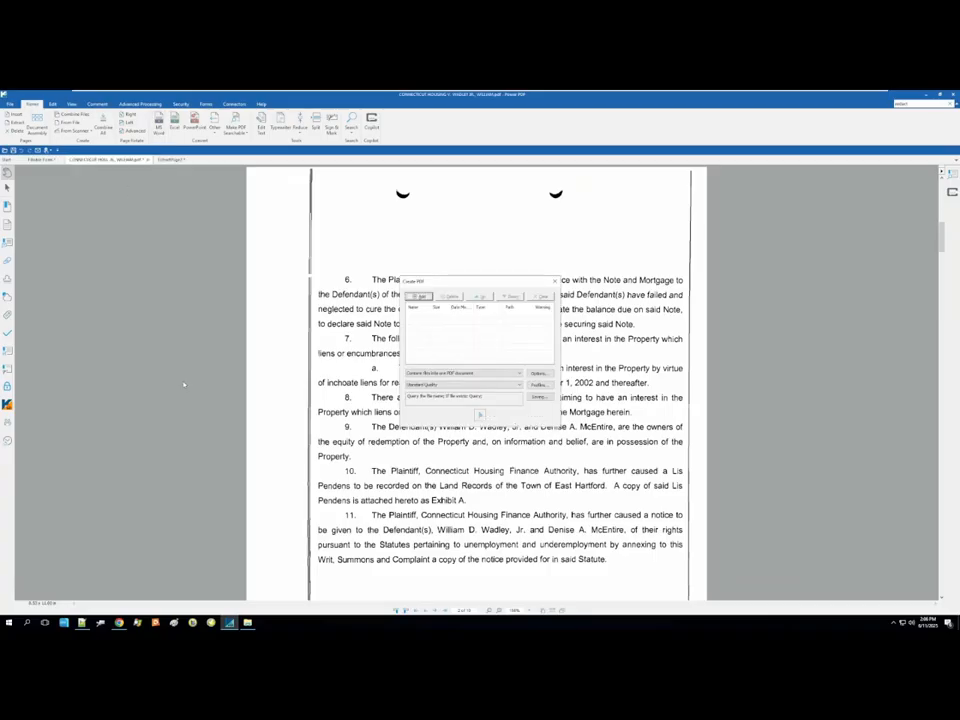
pyautogui.click(422, 297)
pyautogui.click(444, 306)
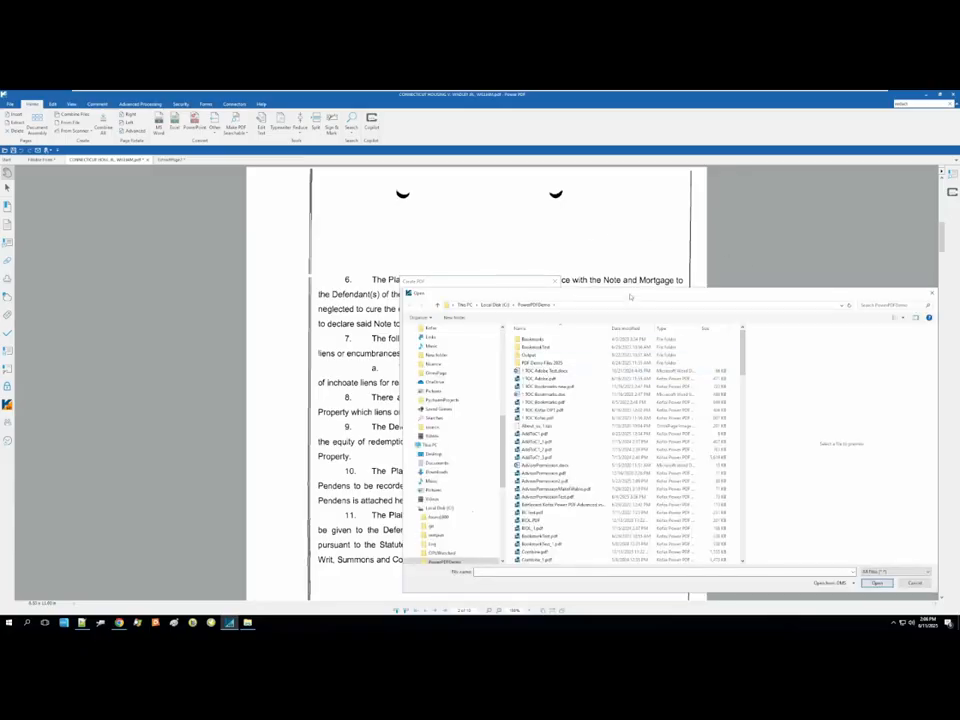
pyautogui.moveTo(631, 296); pyautogui.dragTo(581, 222)
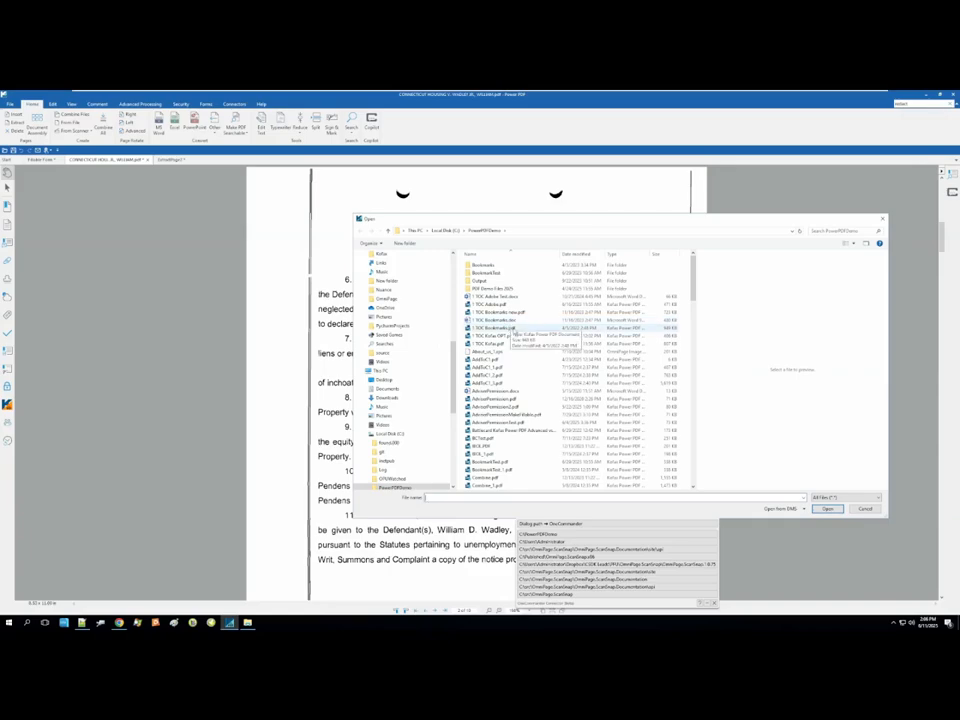
pyautogui.scroll(-2, 547, 397)
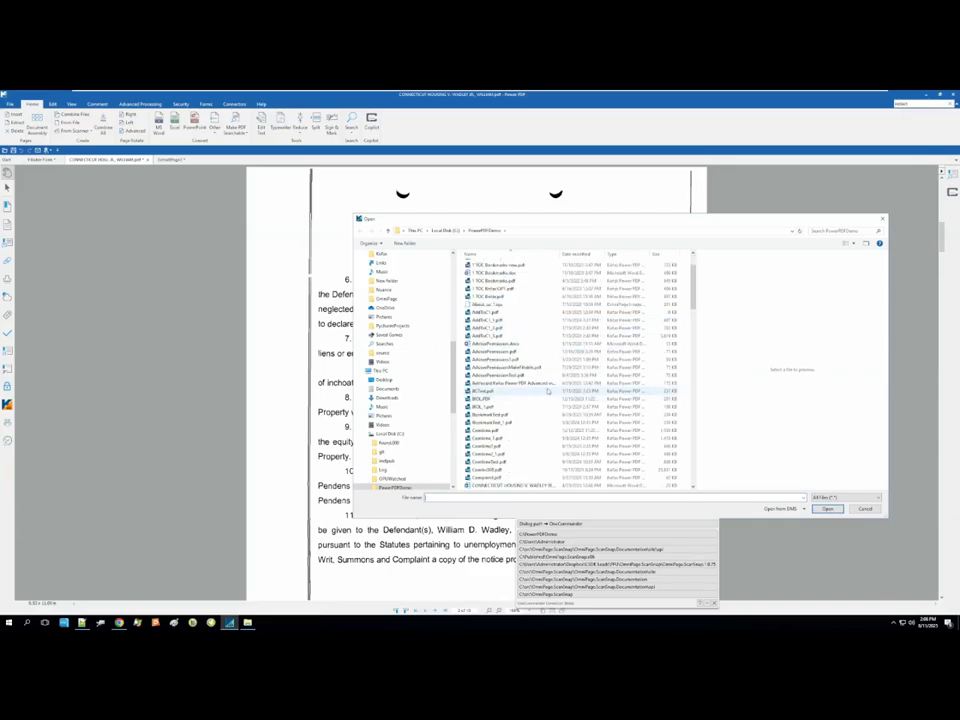
pyautogui.scroll(-2, 547, 397)
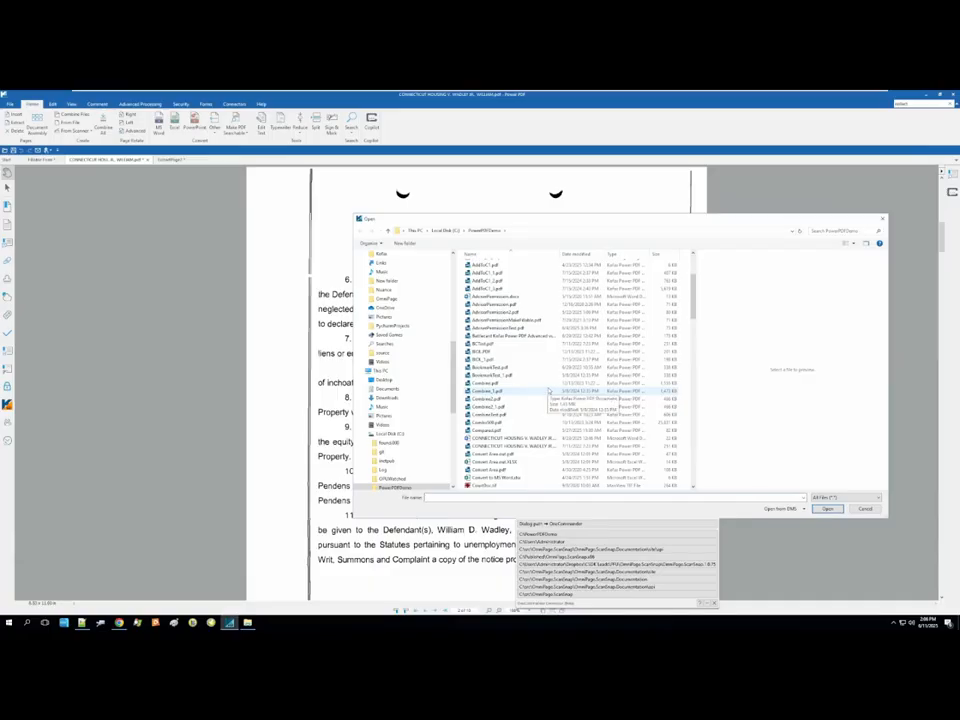
pyautogui.click(867, 509)
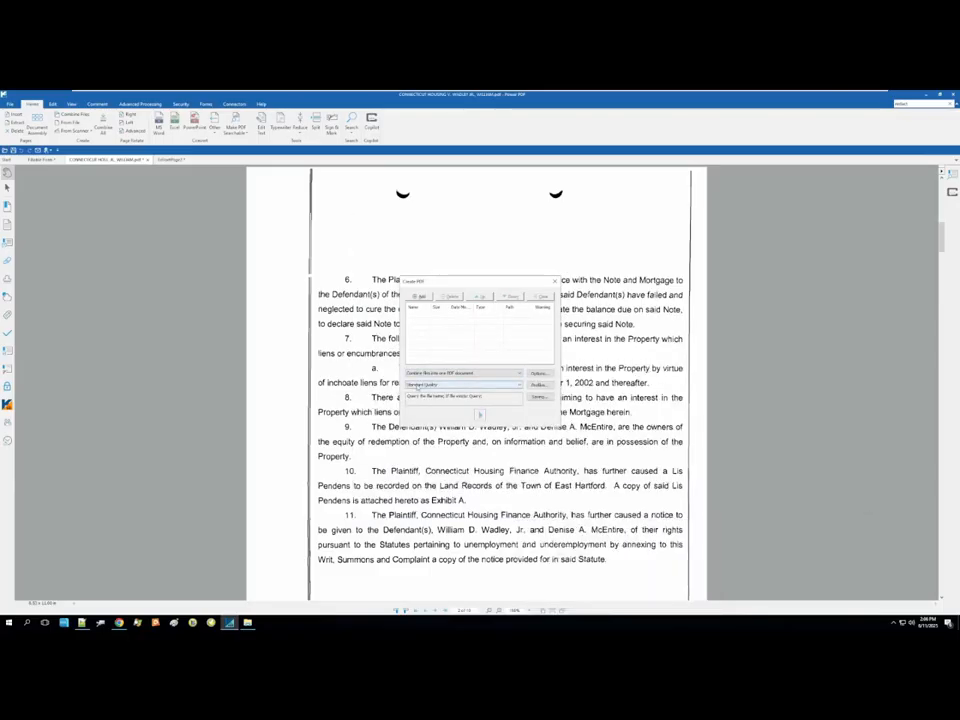
# - Review the quality profiles offered for the combined PDF, keep Standard Quality, and close the Create PDF dialog
pyautogui.click(468, 384)
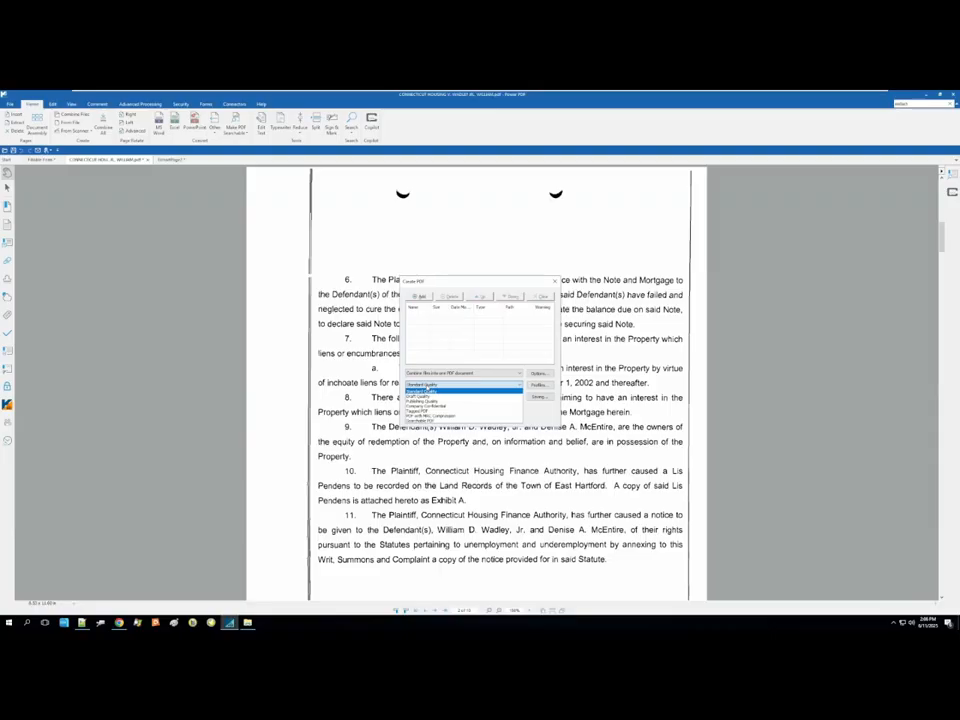
pyautogui.click(430, 389)
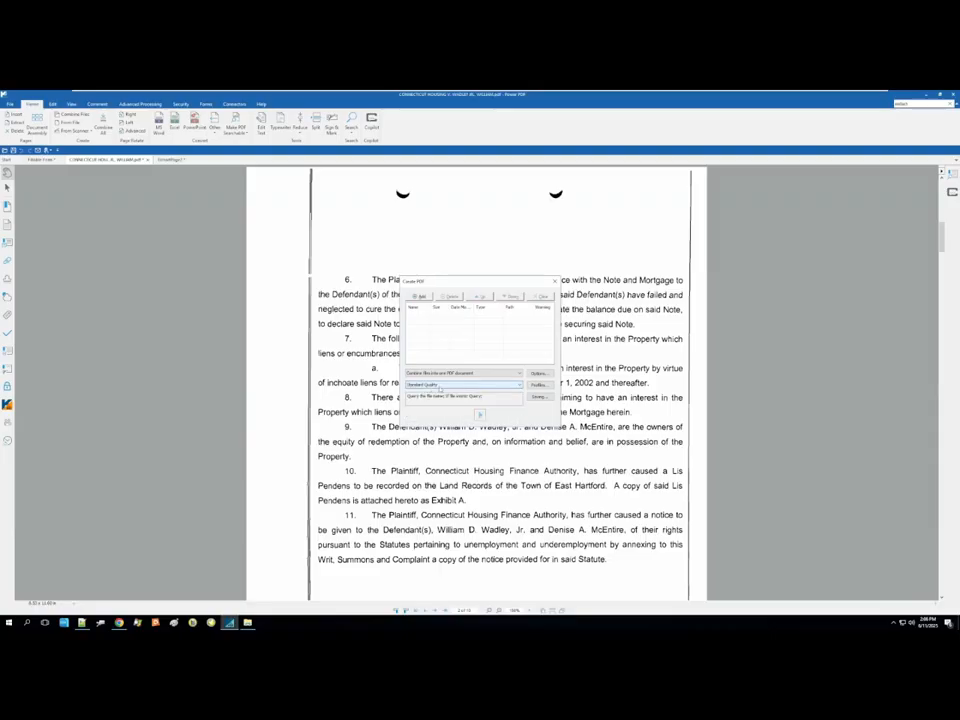
pyautogui.click(554, 282)
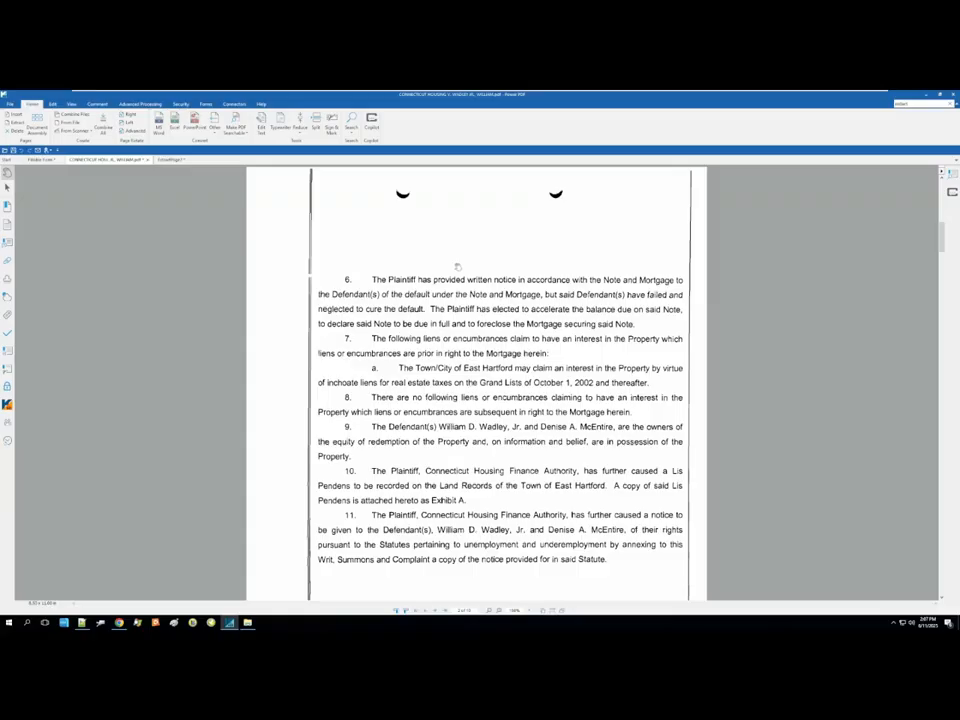
# - Make the whole court PDF searchable with OCR, keeping the conversion settings, and mark the entire document as ready in proofreading
pyautogui.scroll(1, 456, 268)
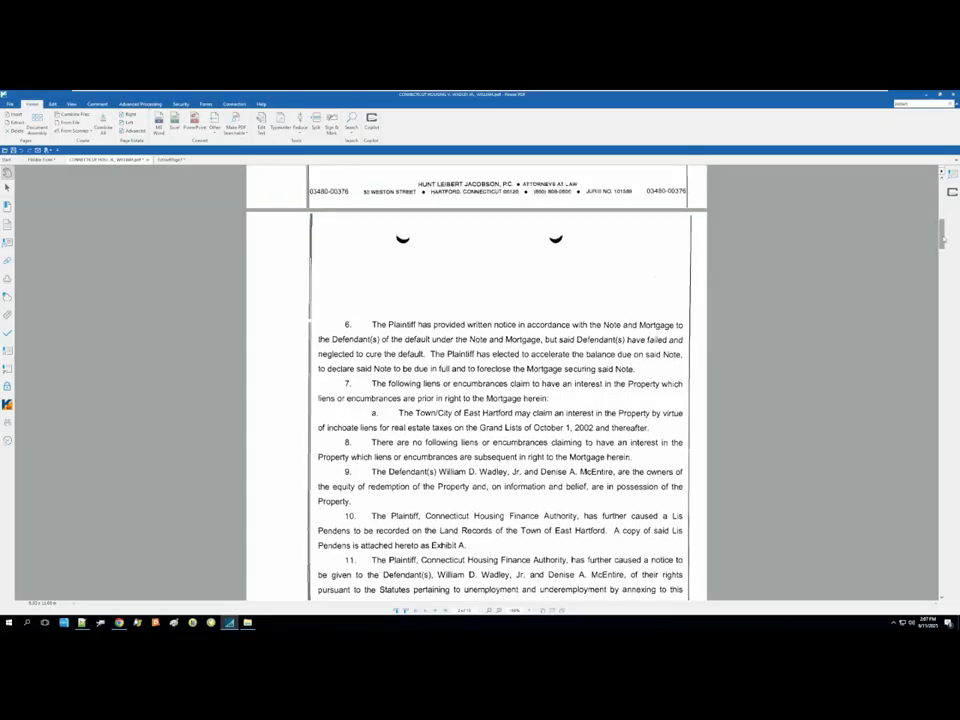
pyautogui.scroll(10, 907, 246)
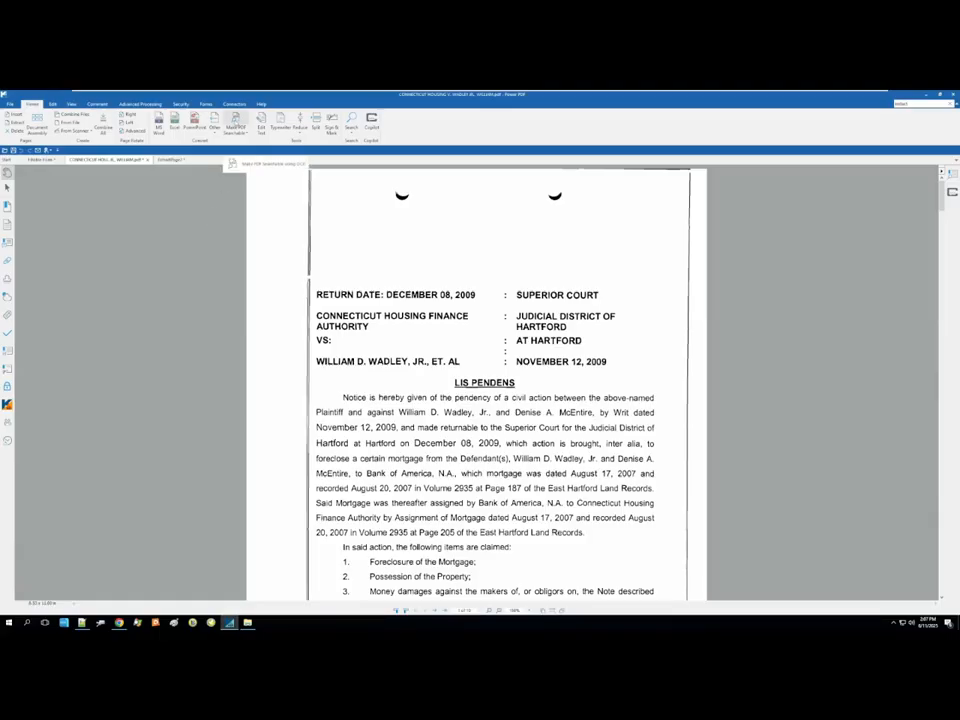
pyautogui.click(234, 124)
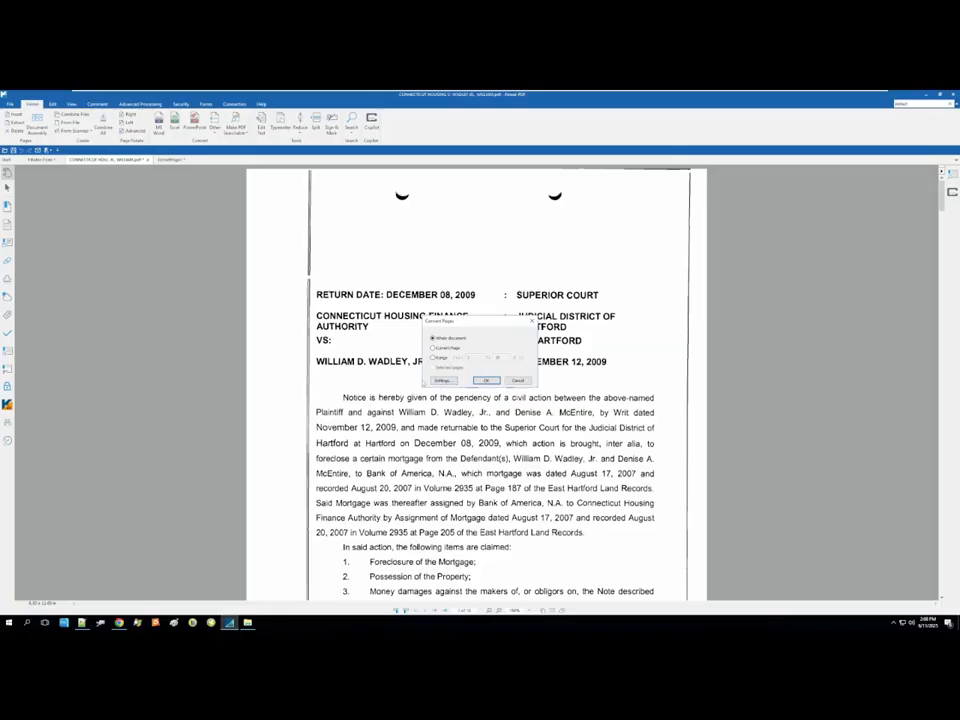
pyautogui.click(440, 380)
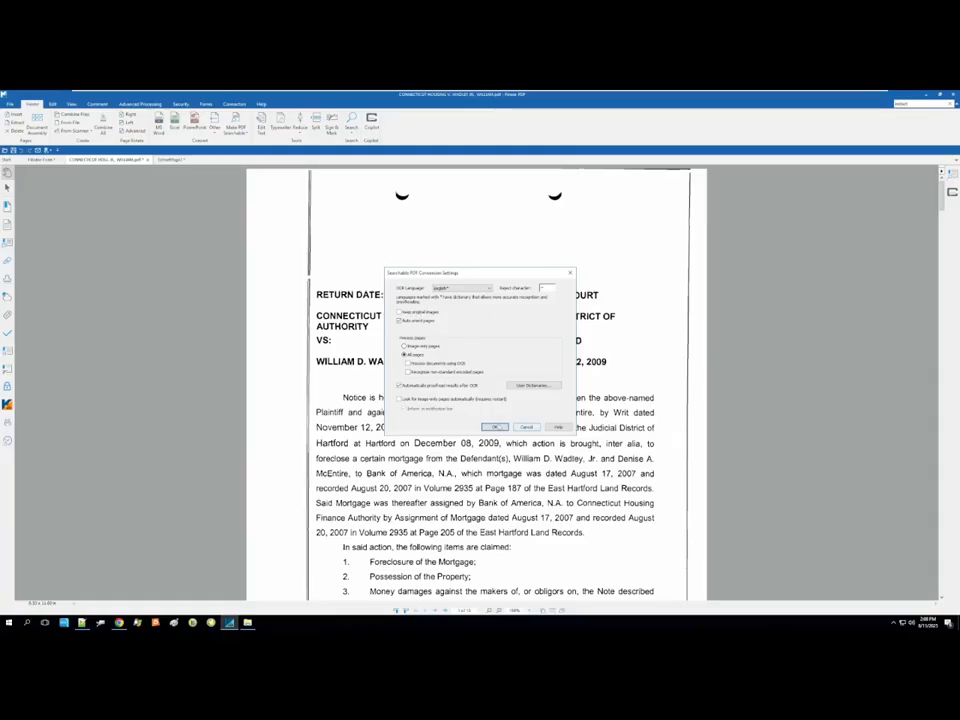
pyautogui.click(494, 427)
pyautogui.click(490, 381)
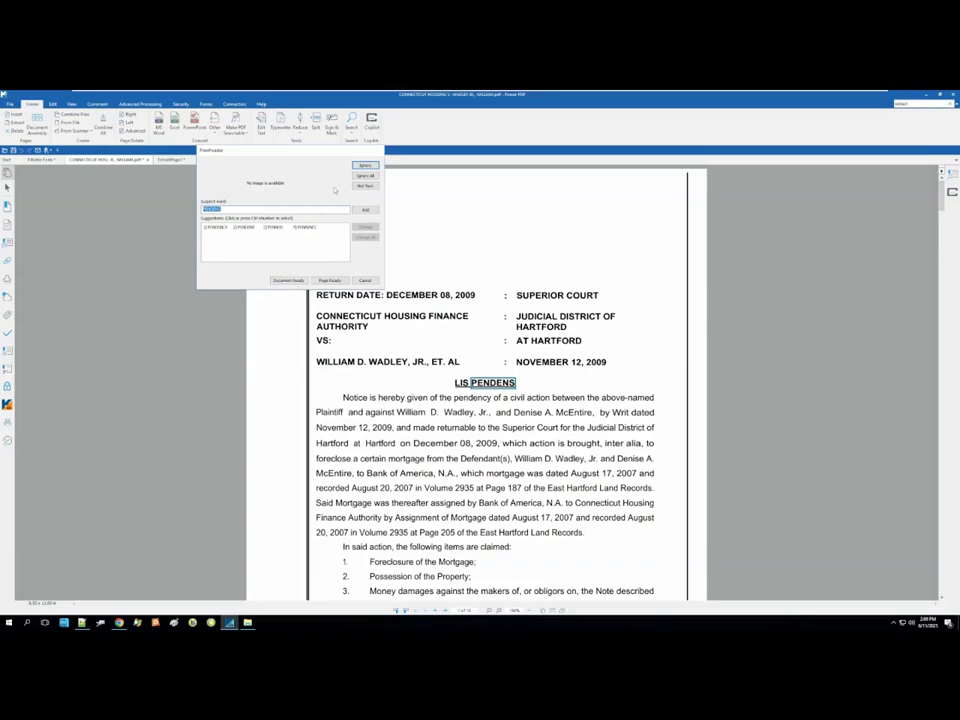
pyautogui.click(289, 281)
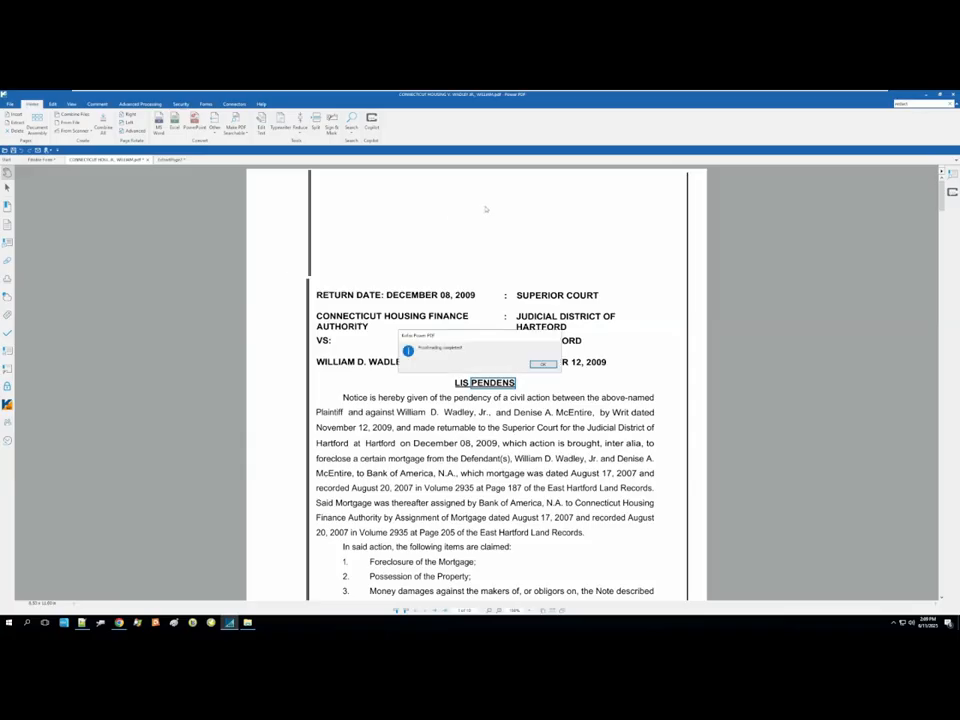
pyautogui.press('Return')
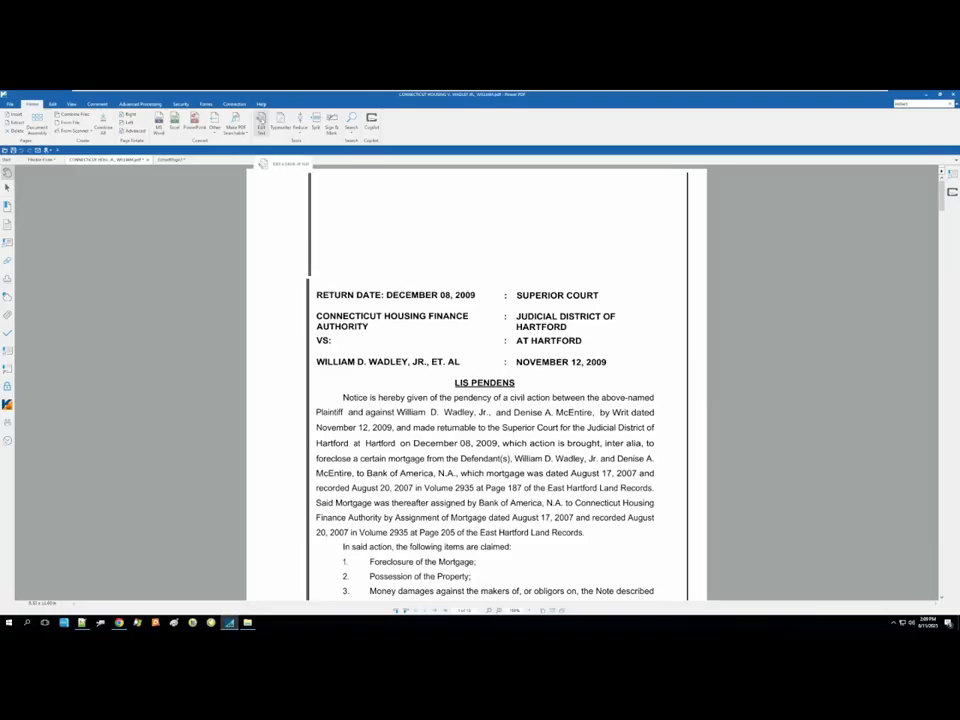
# - Edit the return date on the court PDF's first page to read December 09, 2009, and finish text editing
pyautogui.click(261, 120)
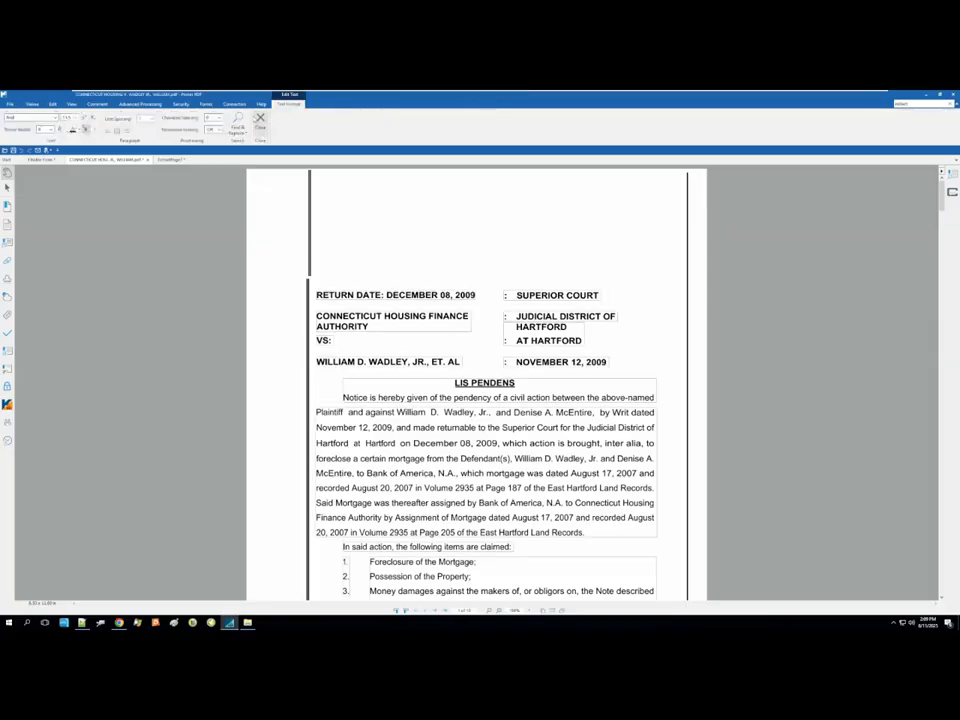
pyautogui.click(451, 296)
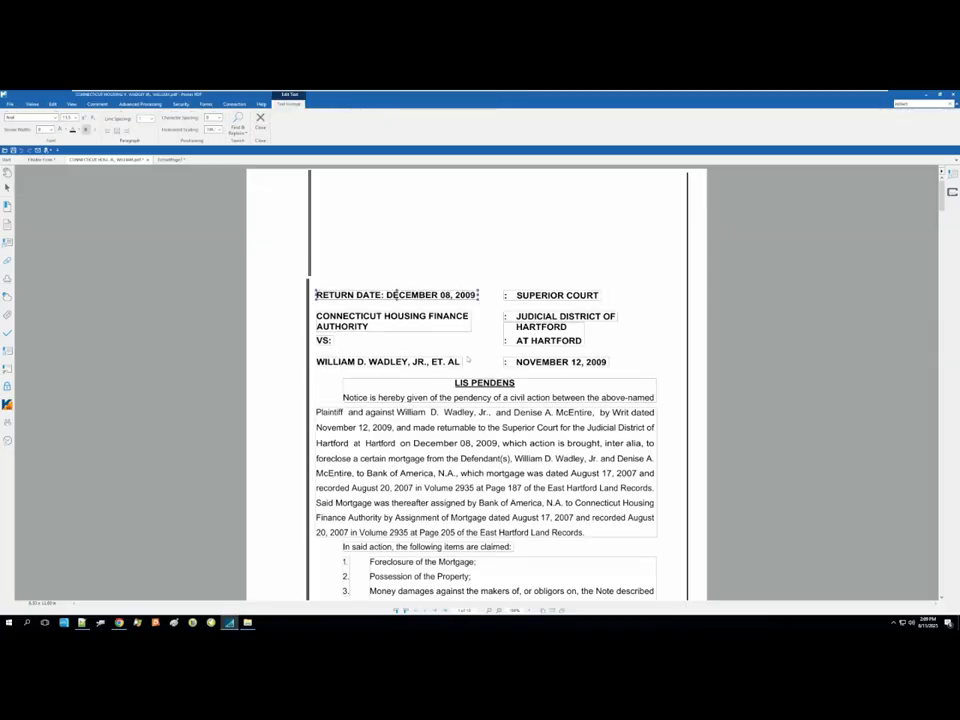
pyautogui.press('Delete')
pyautogui.write('9')
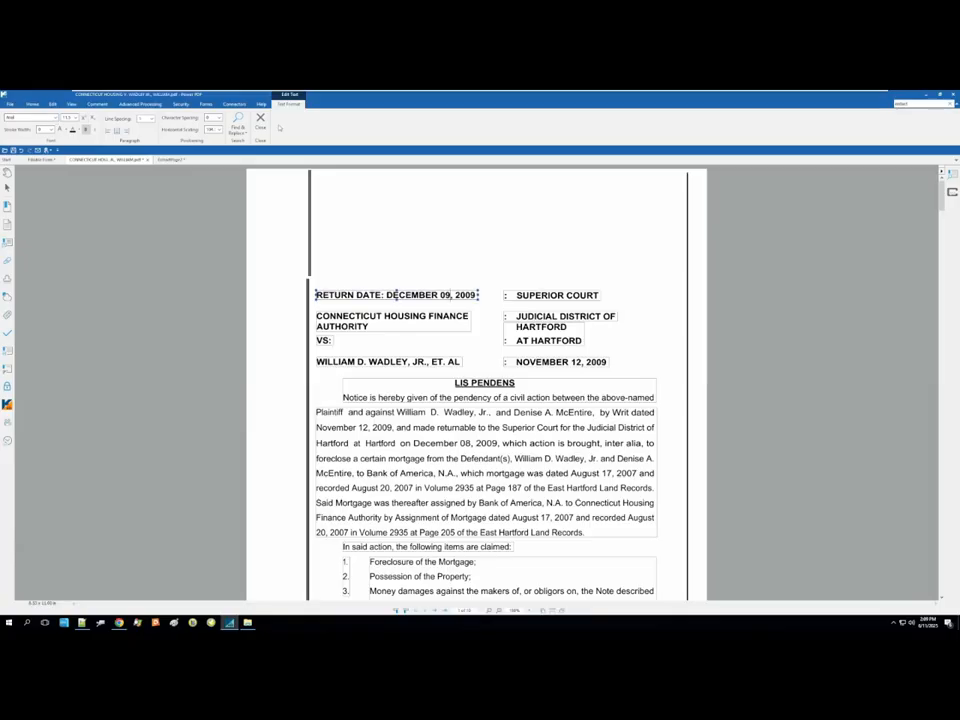
pyautogui.click(261, 124)
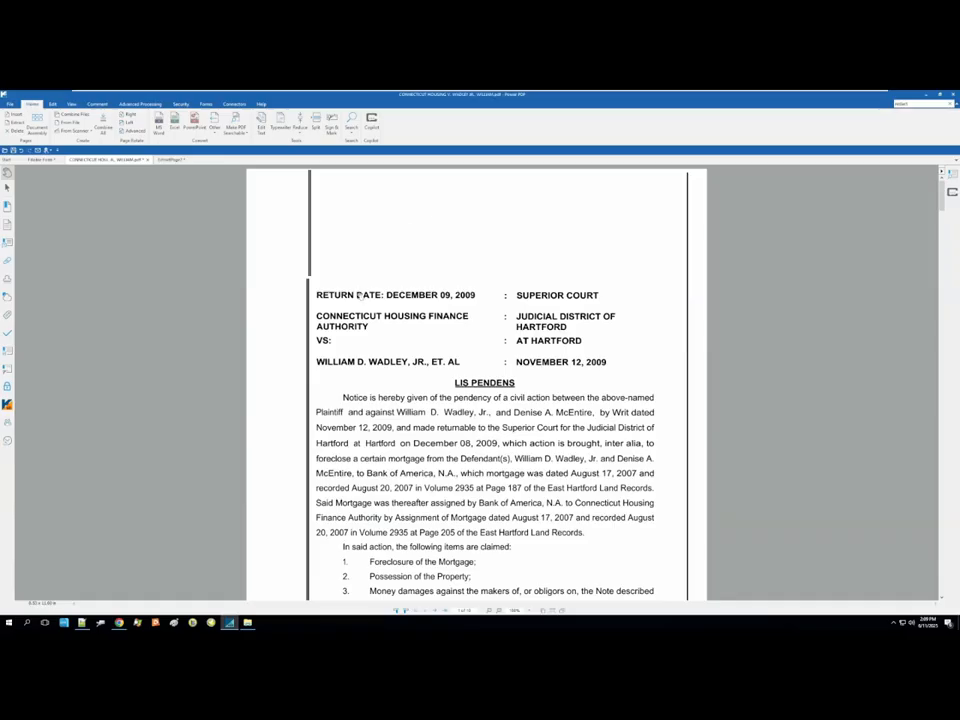
# - Switch to the extracted two-page document, leave its Document Assembly view, and show its first page enlarged
pyautogui.click(173, 160)
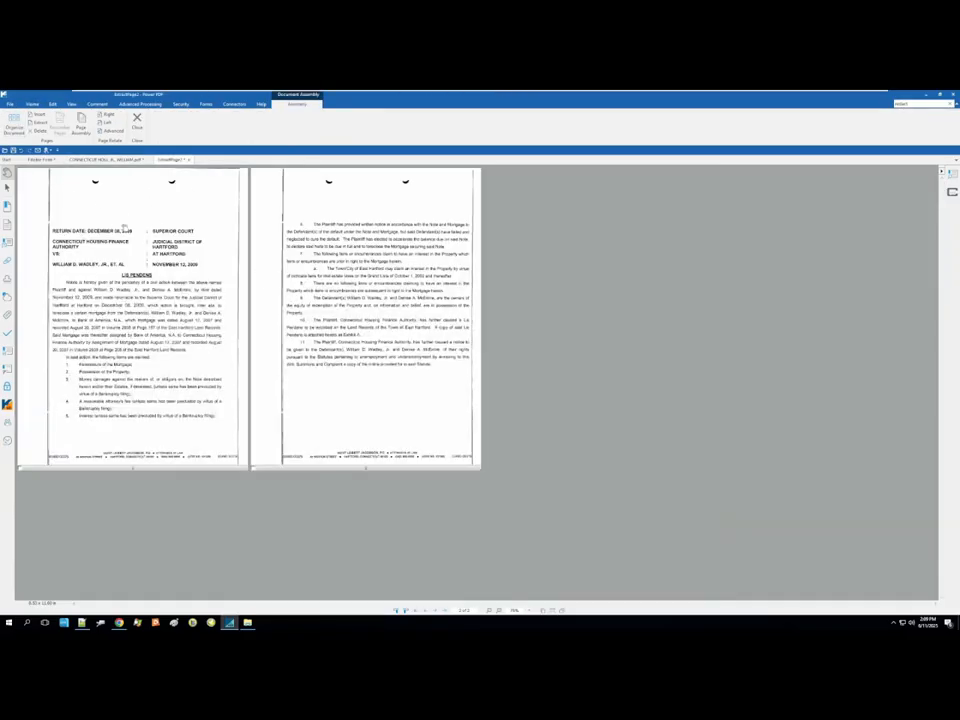
pyautogui.scroll(1, 120, 230)
pyautogui.click(137, 122)
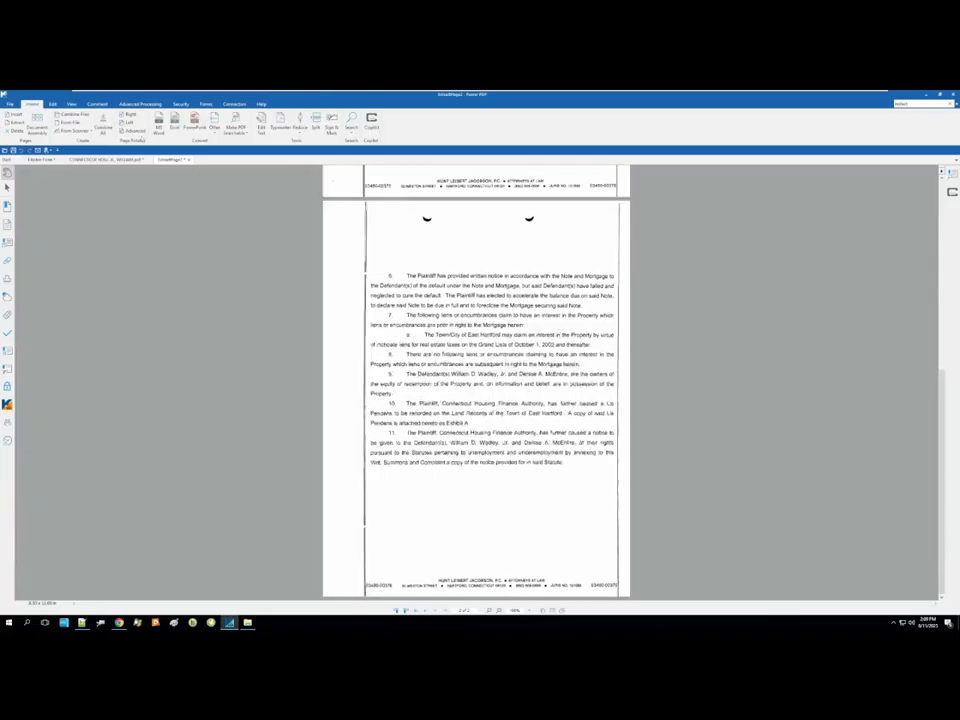
pyautogui.scroll(5, 460, 295)
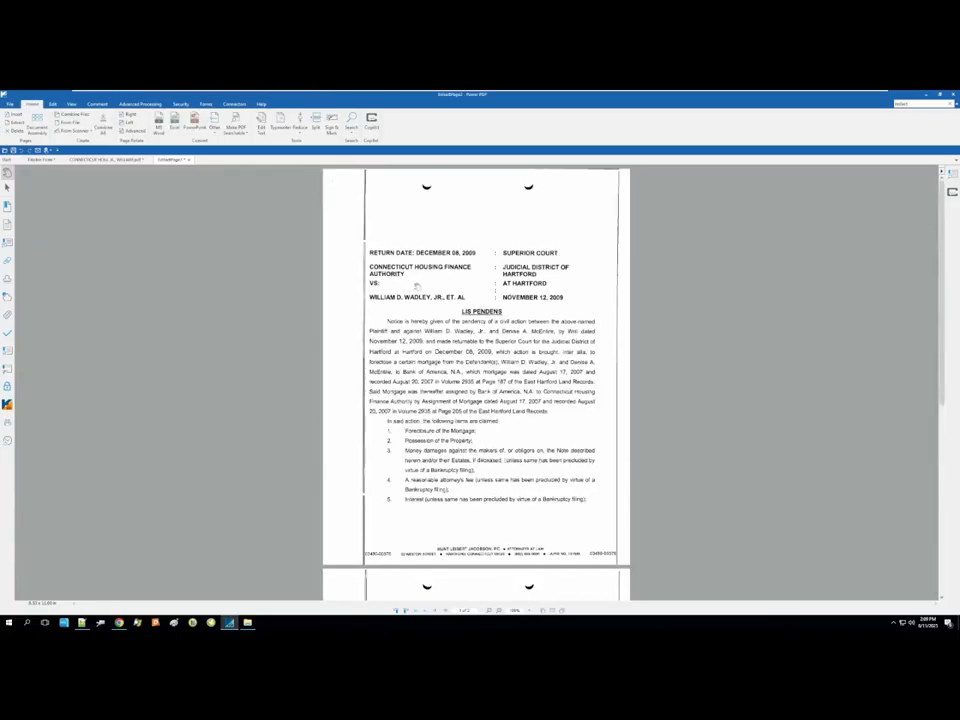
pyautogui.scroll(2, 460, 292)
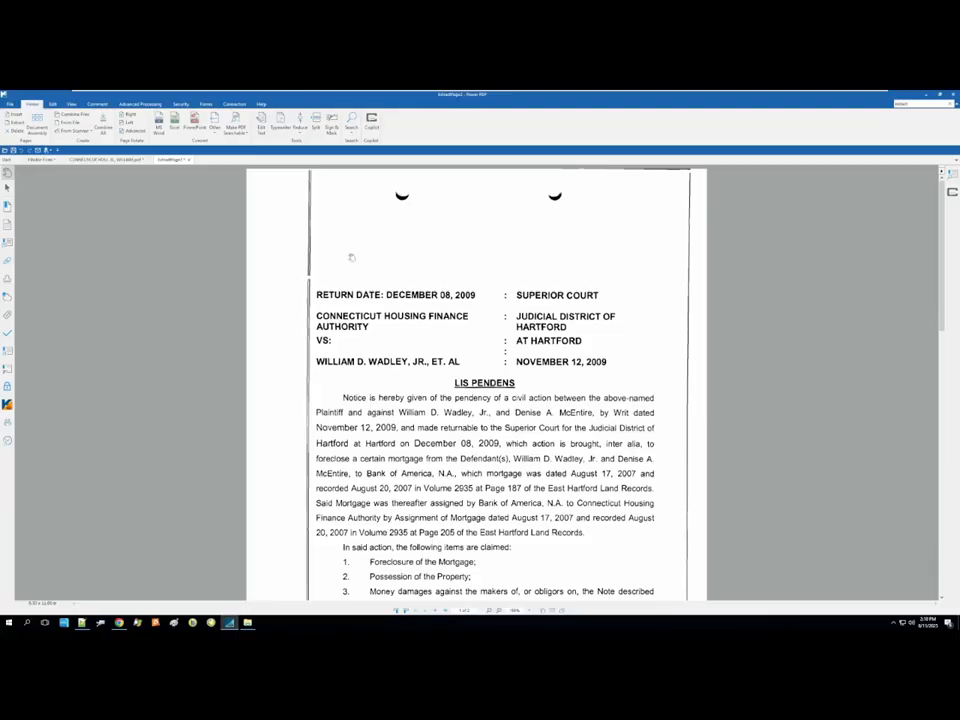
# - Add the typewriter text "This is a test" in the blank area above the case heading, and close the Typewriter tool
pyautogui.click(280, 120)
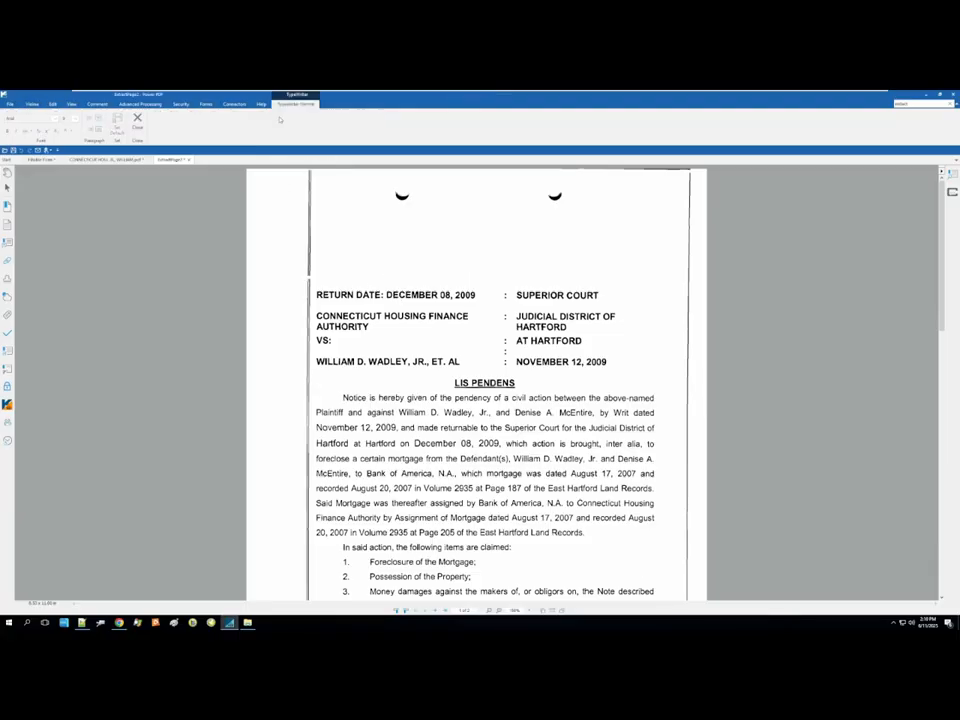
pyautogui.click(457, 247)
pyautogui.write('This is a test')
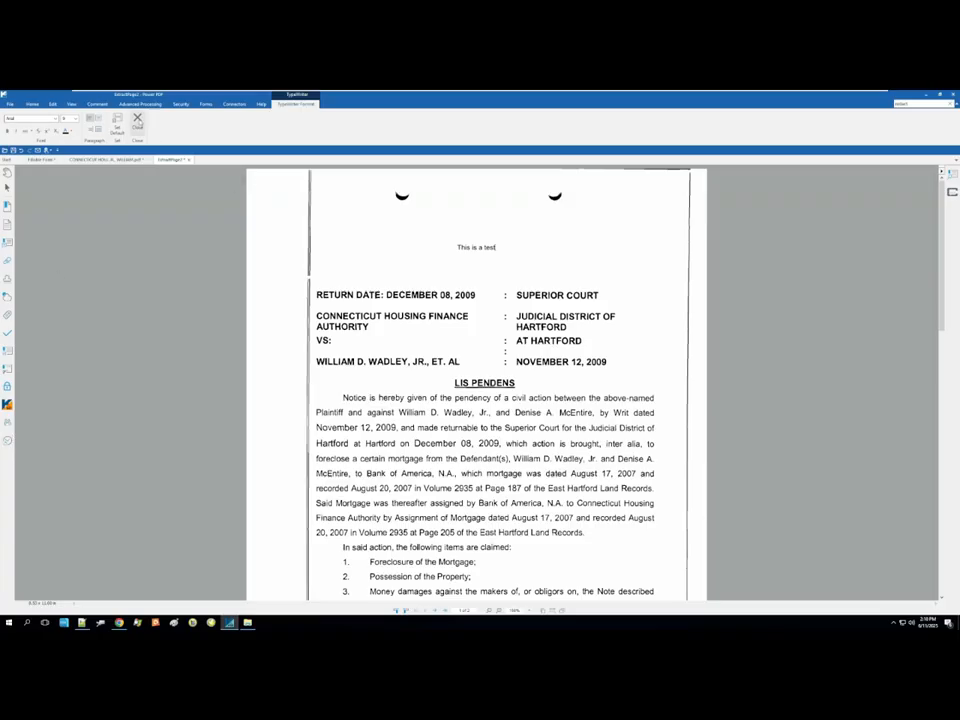
pyautogui.click(54, 104)
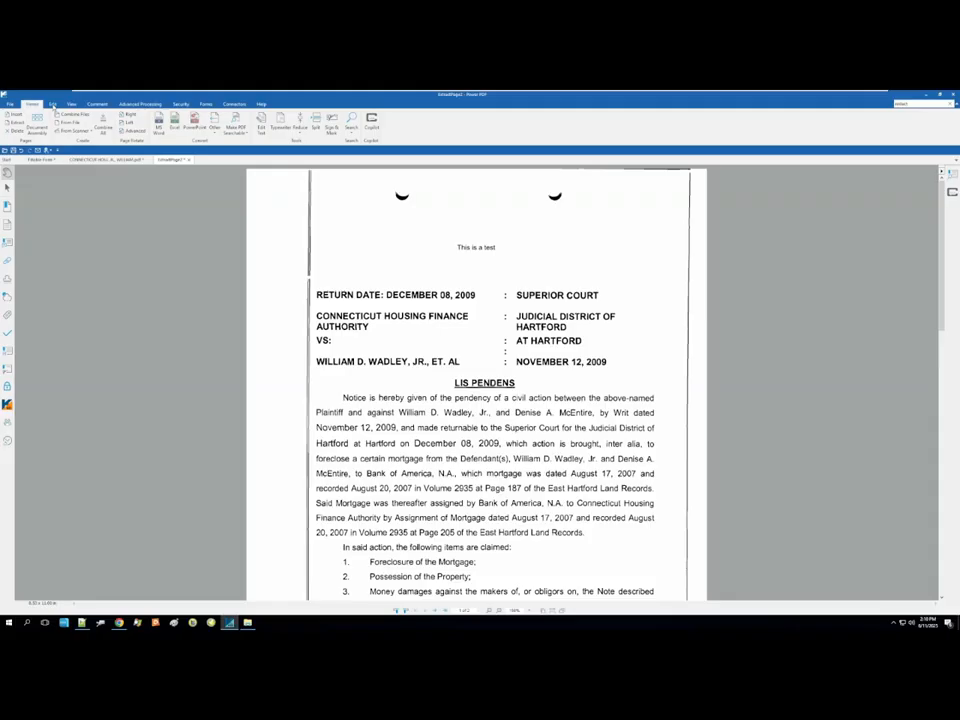
# - Switch to the fillable EAA purchase form and enlarge the view of its upper half
pyautogui.click(53, 105)
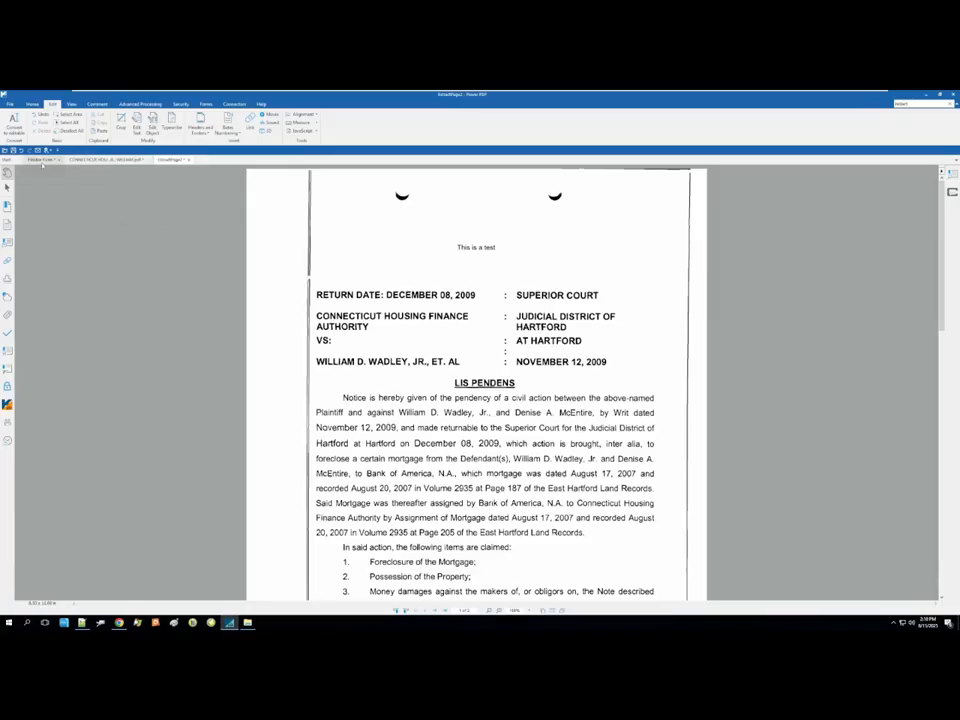
pyautogui.click(41, 160)
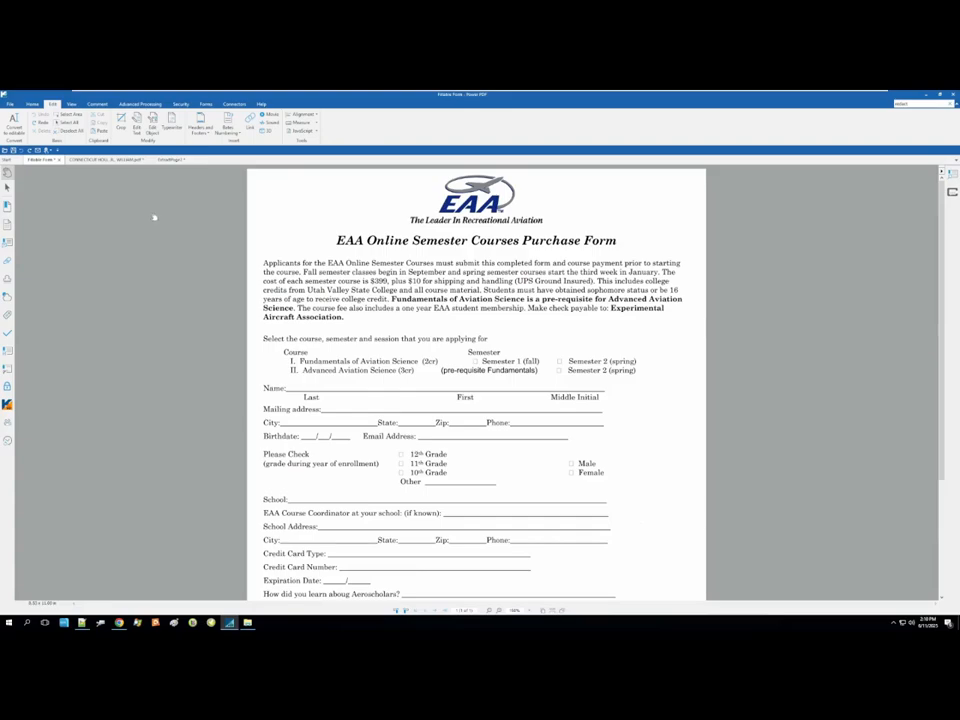
pyautogui.scroll(1, 498, 217)
pyautogui.scroll(1, 545, 221)
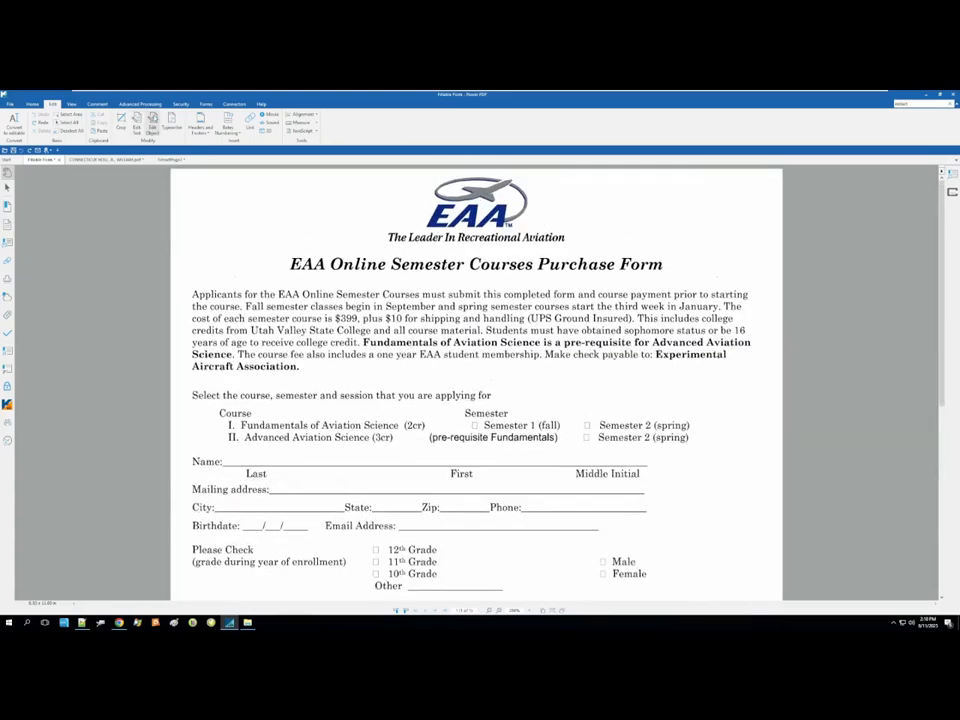
# - Try moving the logo's gray airplane graphic out beside the EAA logo and enlarging it, and undo both changes
pyautogui.click(153, 122)
pyautogui.click(505, 200)
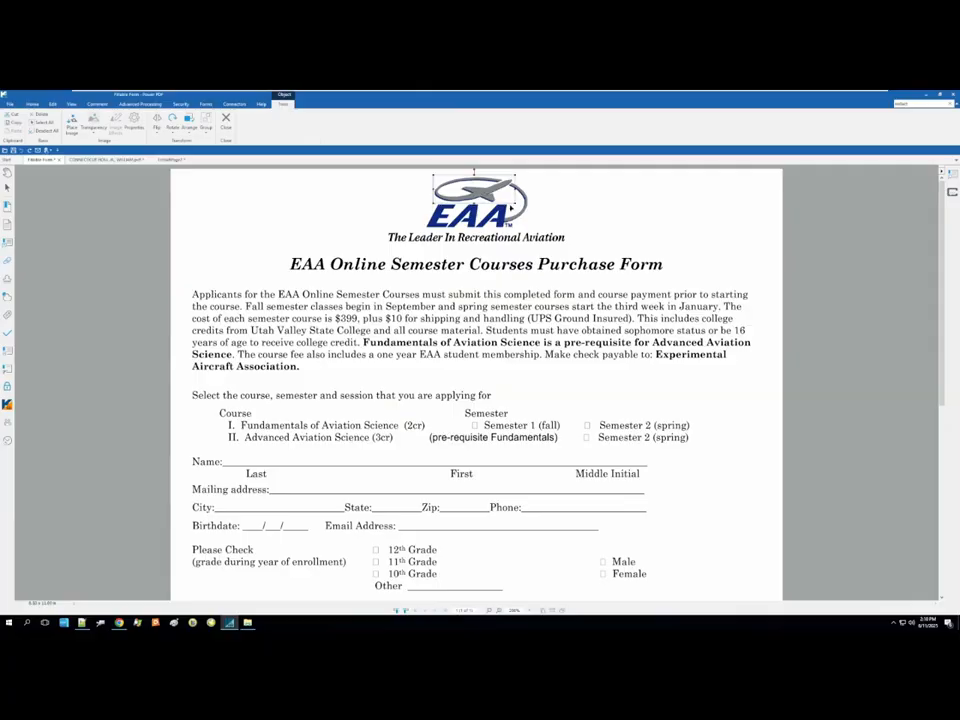
pyautogui.moveTo(485, 190); pyautogui.dragTo(396, 248)
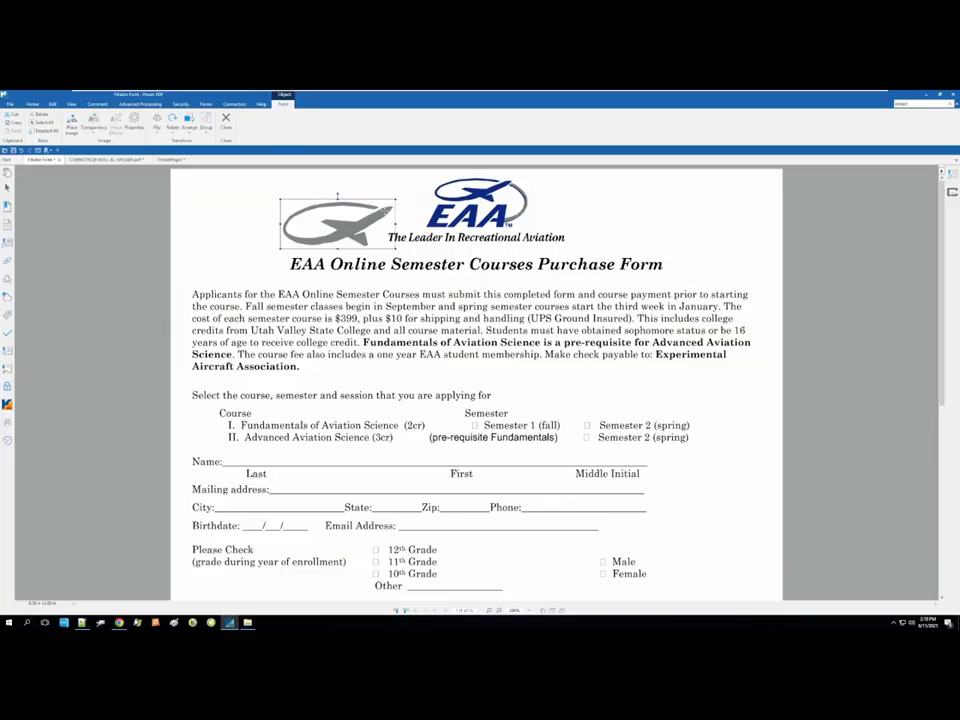
pyautogui.hotkey('ctrl', 'z')
pyautogui.hotkey('ctrl', 'z')
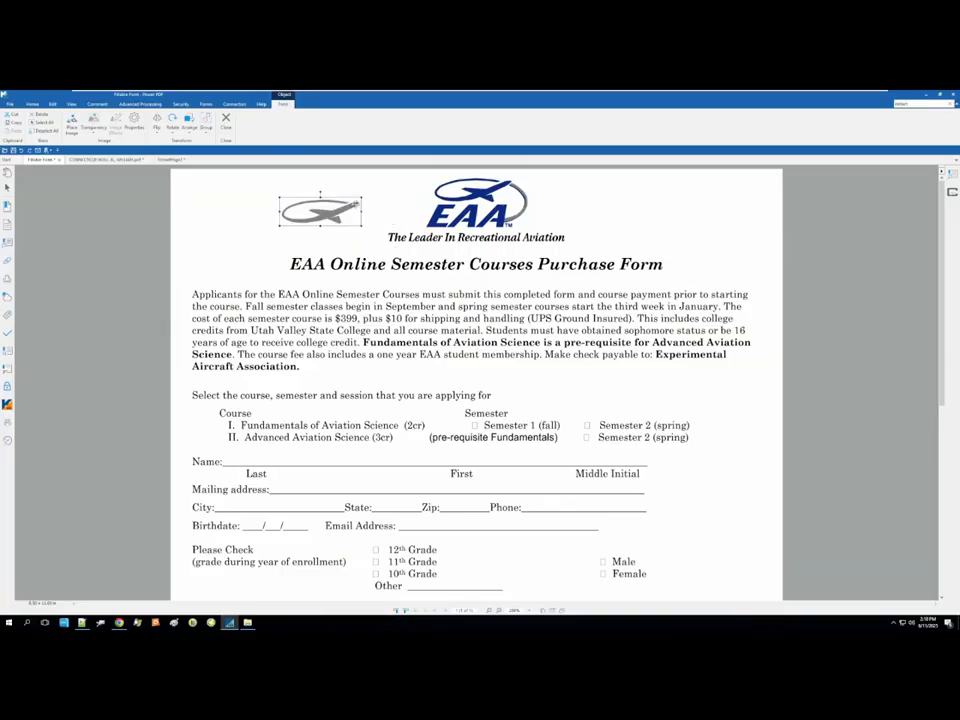
# - Set up a new header with the Page Number macro in its right section, and cancel it without applying
pyautogui.click(52, 104)
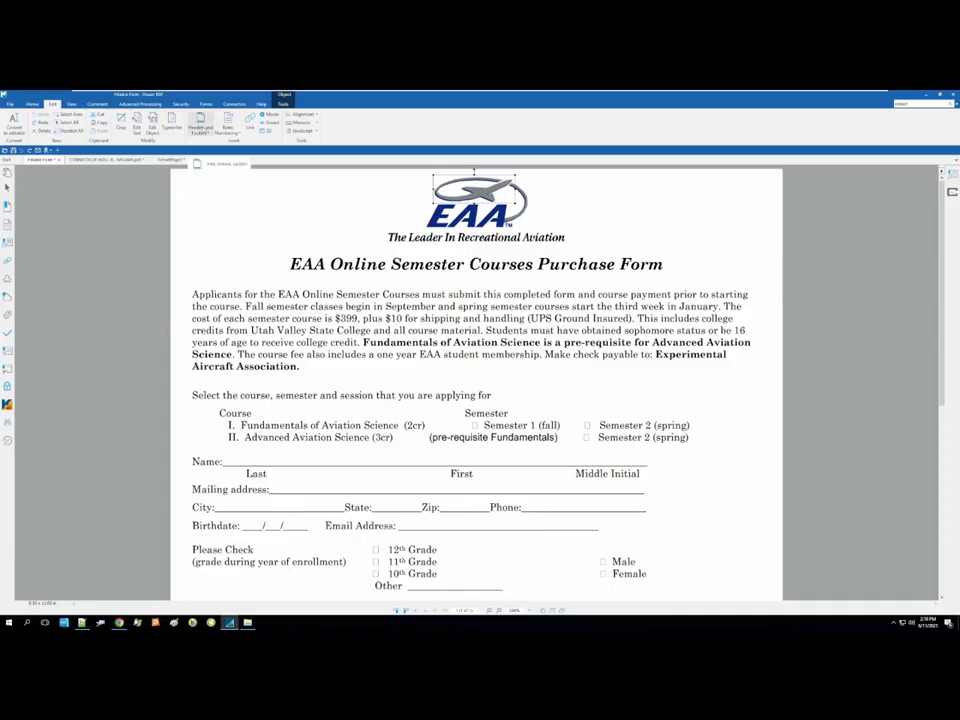
pyautogui.click(202, 127)
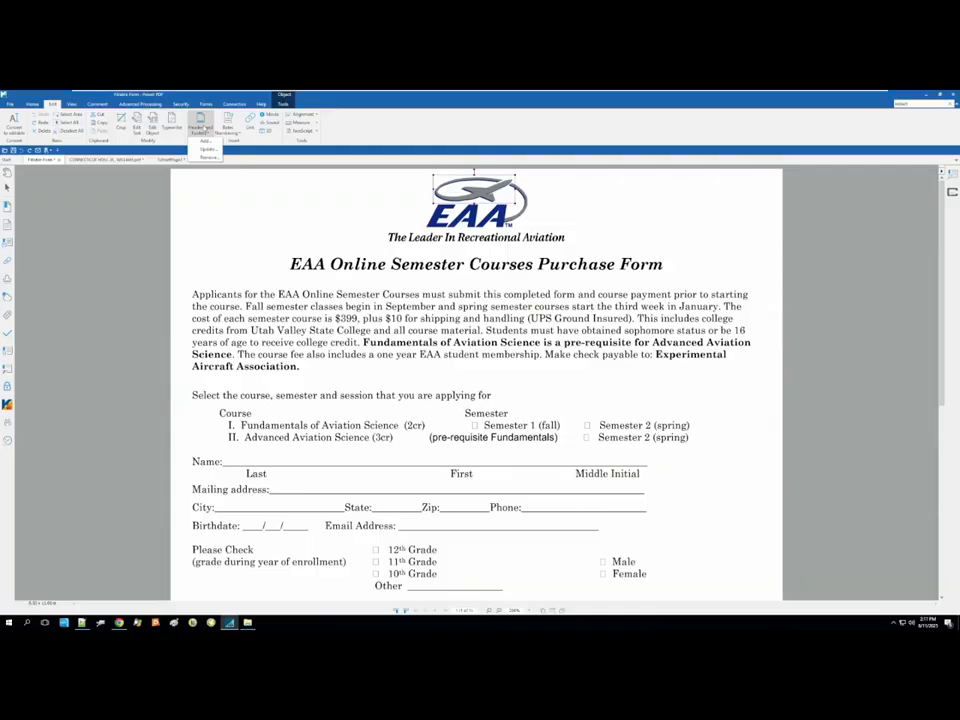
pyautogui.click(204, 142)
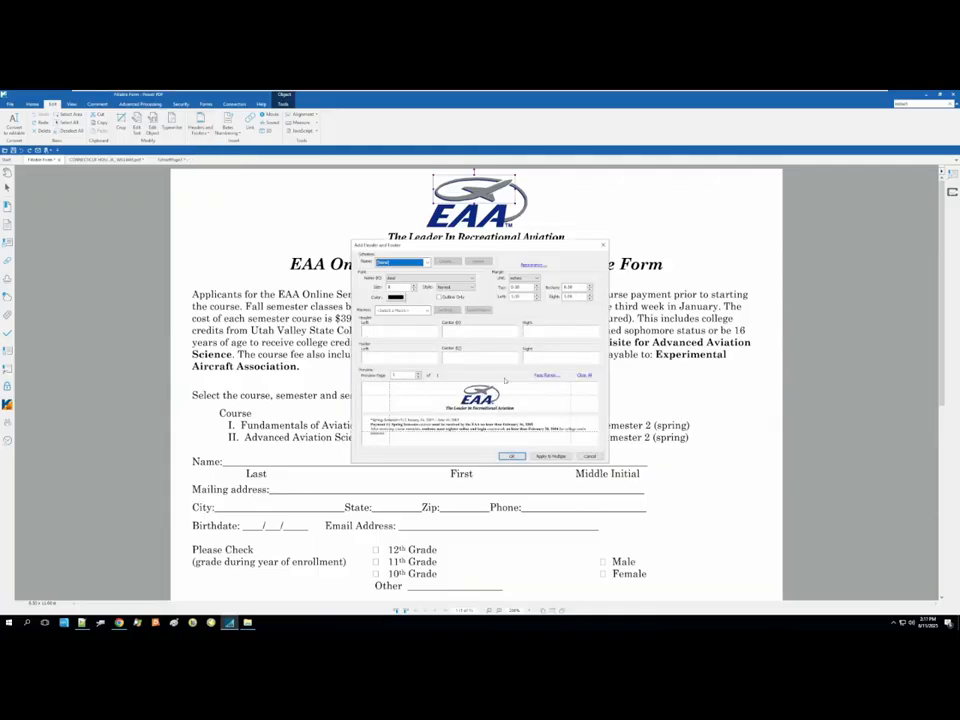
pyautogui.click(388, 330)
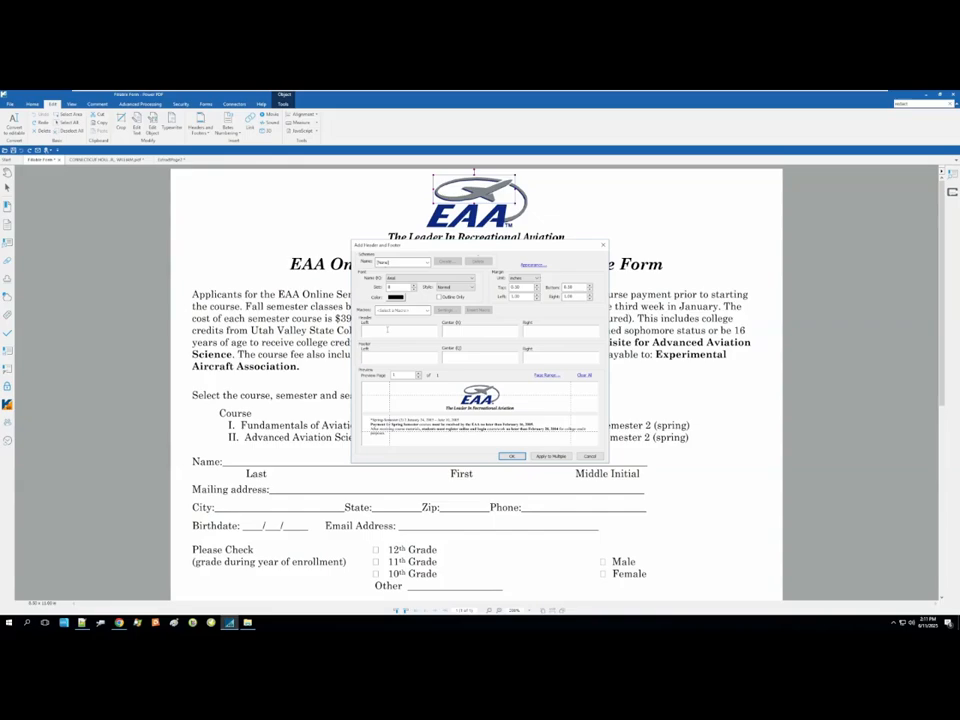
pyautogui.click(511, 334)
pyautogui.click(427, 311)
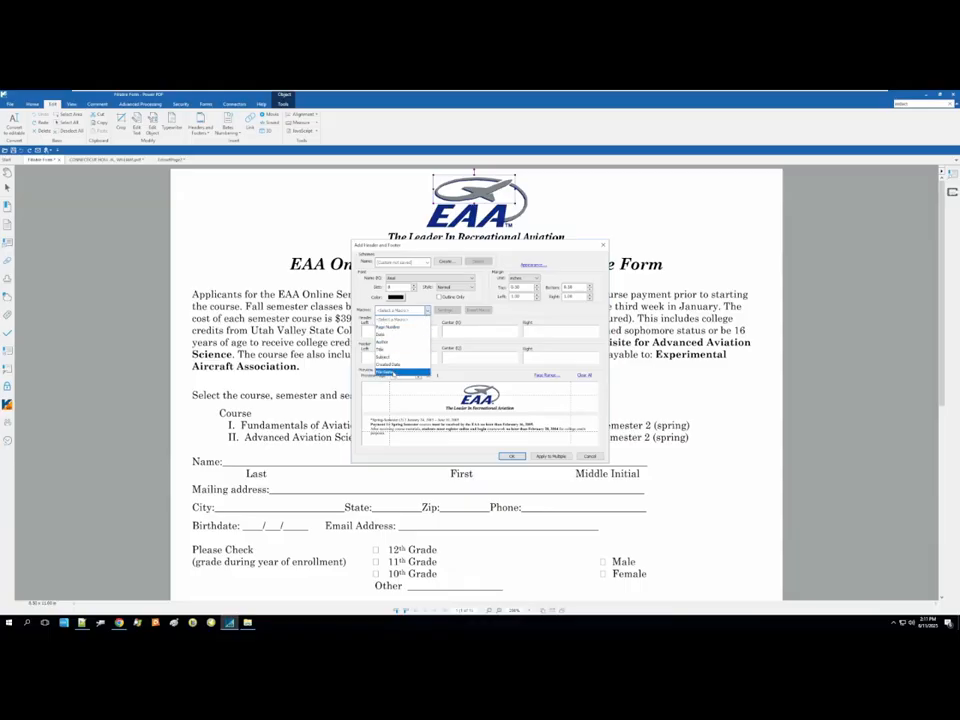
pyautogui.click(388, 329)
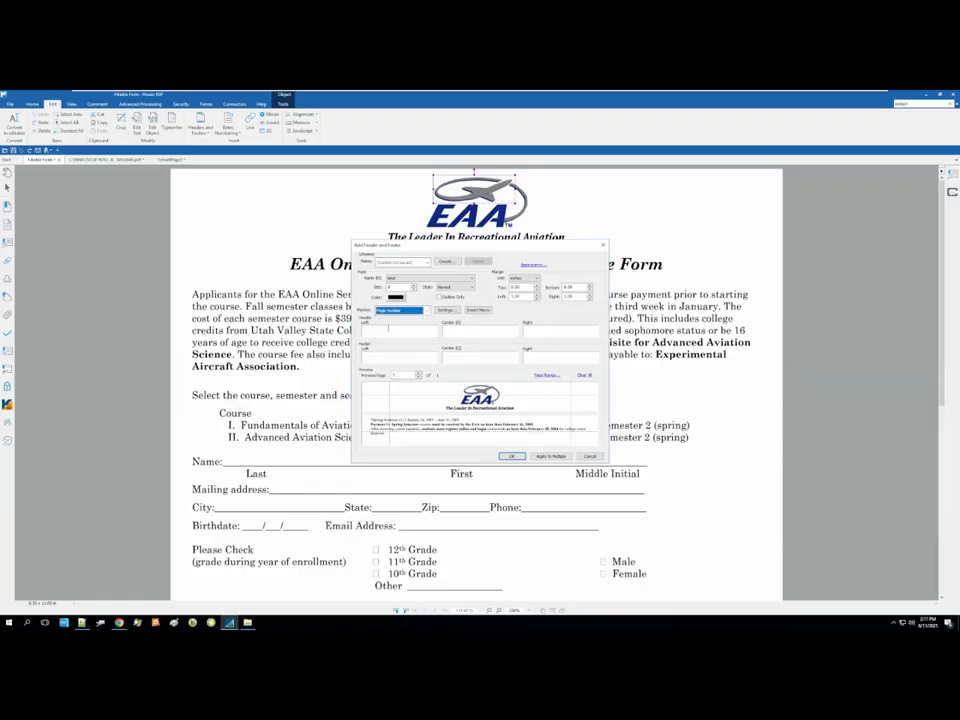
pyautogui.click(569, 331)
pyautogui.click(479, 311)
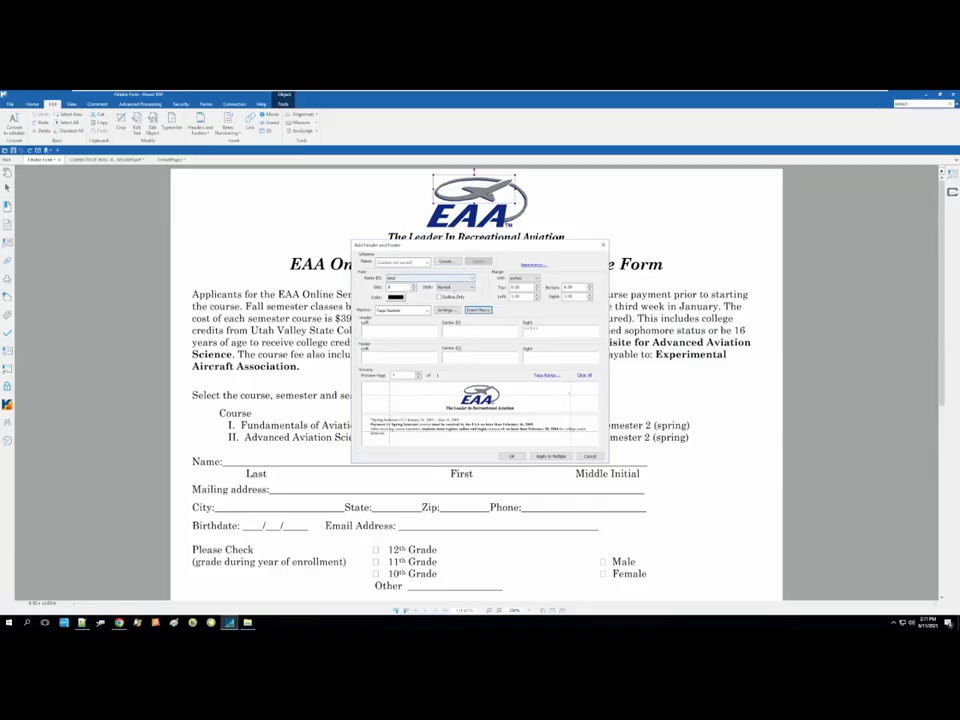
pyautogui.click(590, 457)
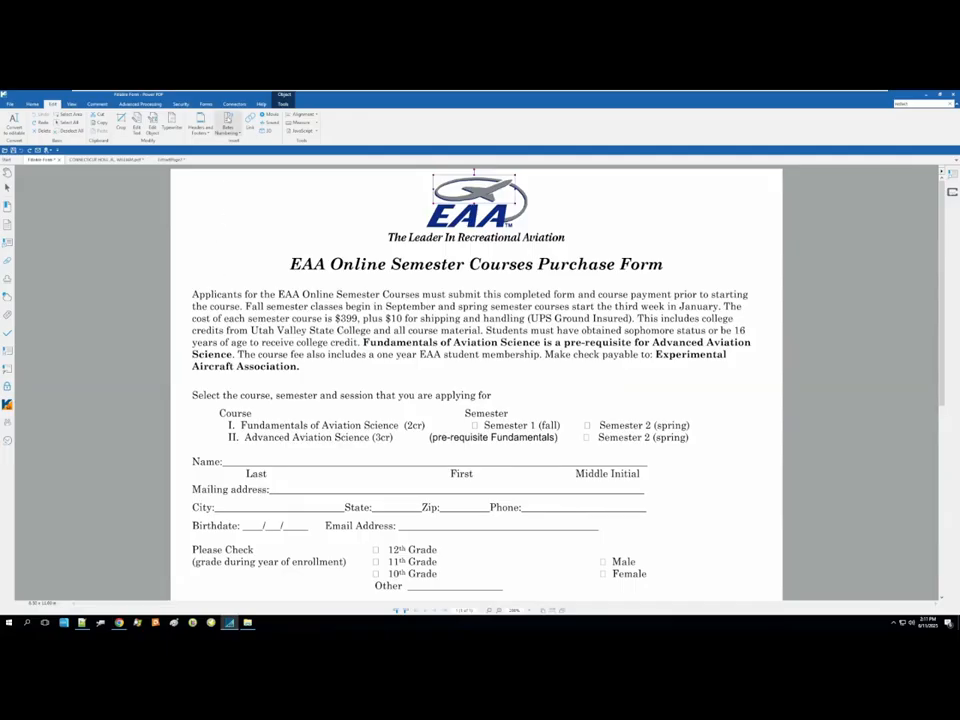
# - Examine the file selection and output rules for adding Bates numbers, and leave without applying any
pyautogui.click(228, 127)
pyautogui.click(233, 140)
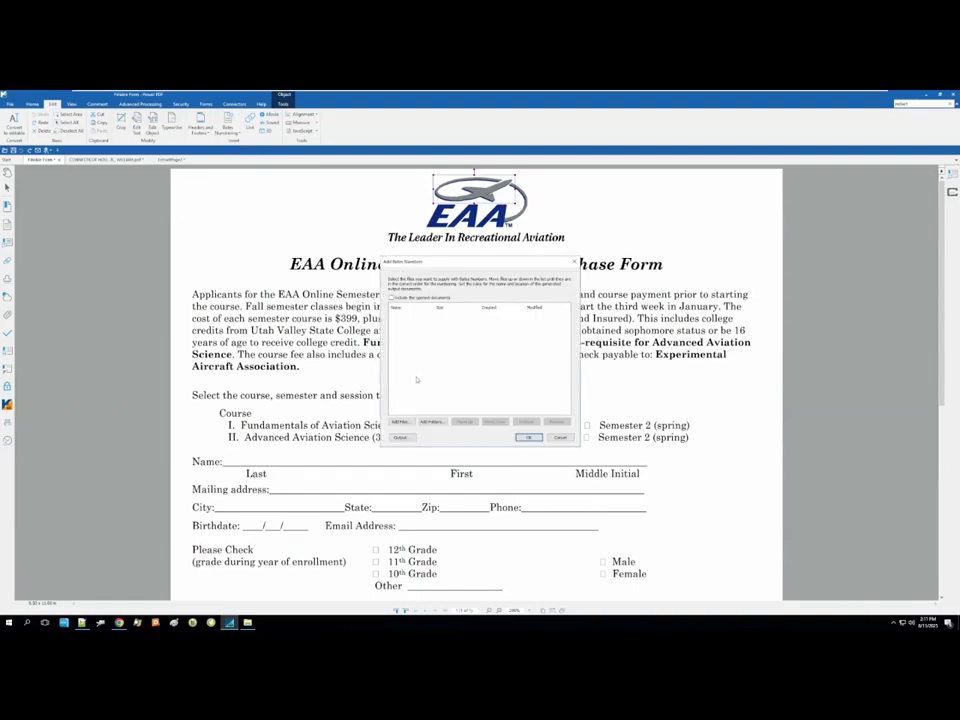
pyautogui.click(404, 438)
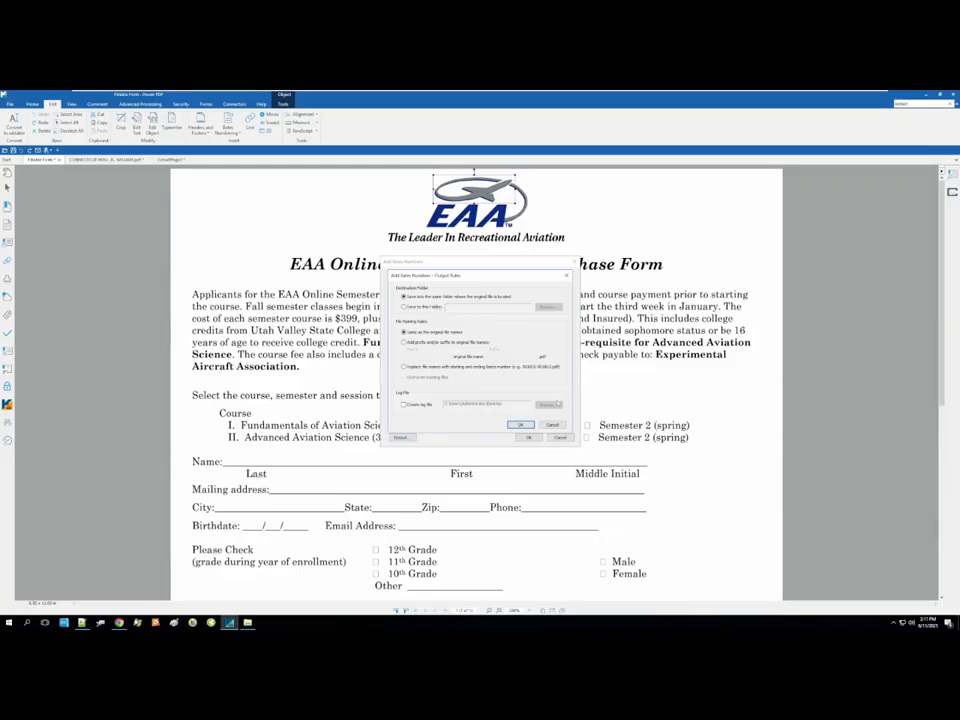
pyautogui.click(557, 425)
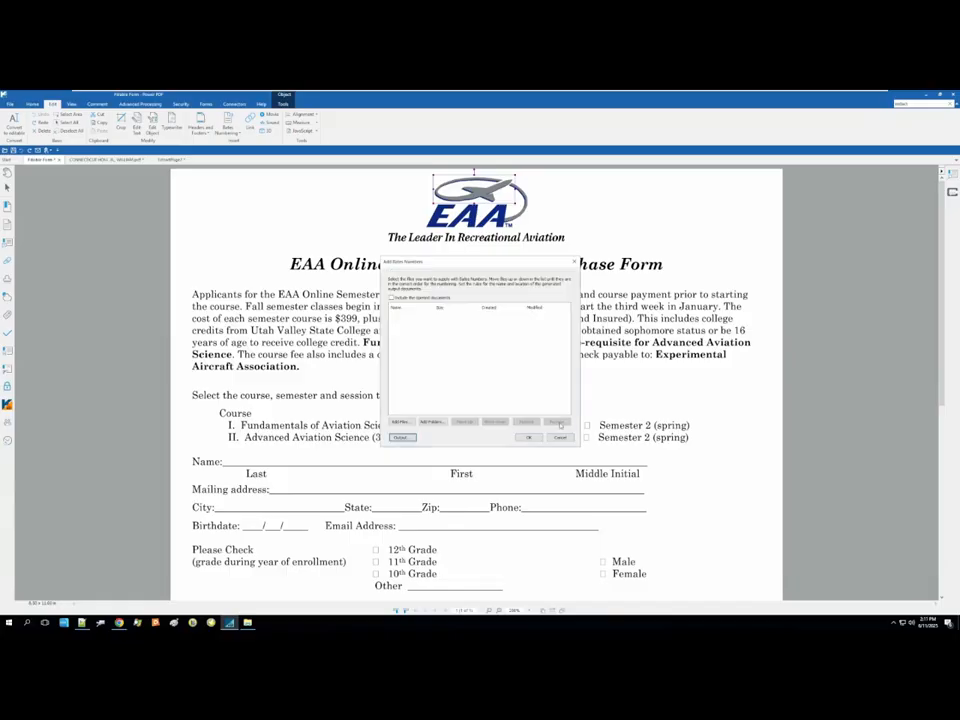
pyautogui.click(559, 437)
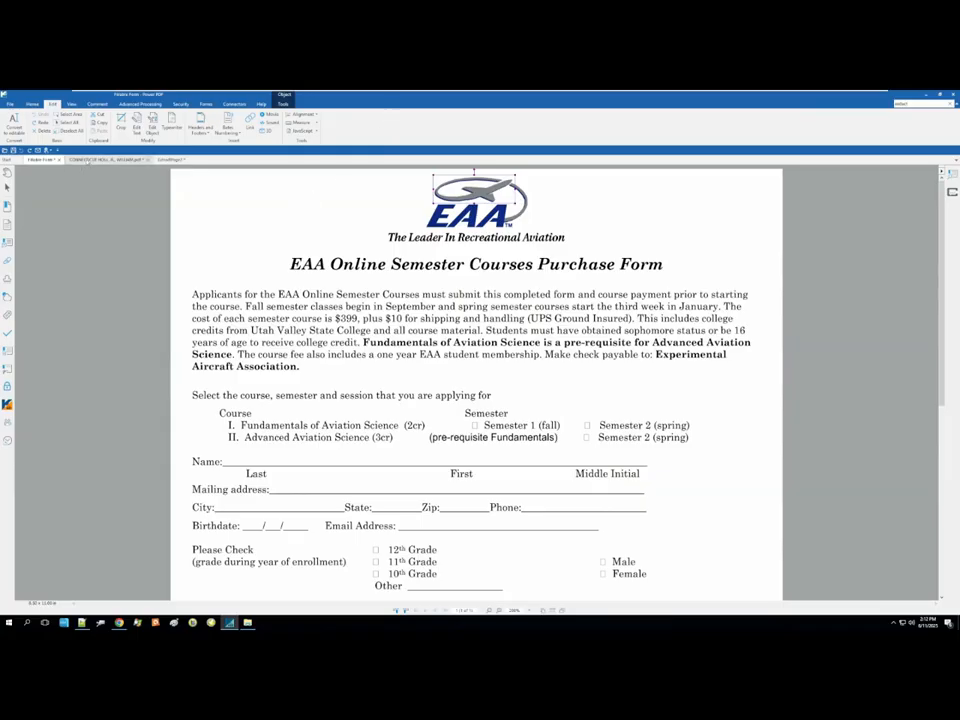
# - Switch to the court PDF and highlight the return date DECEMBER 09, 2009 on its first page
pyautogui.click(90, 162)
pyautogui.click(97, 104)
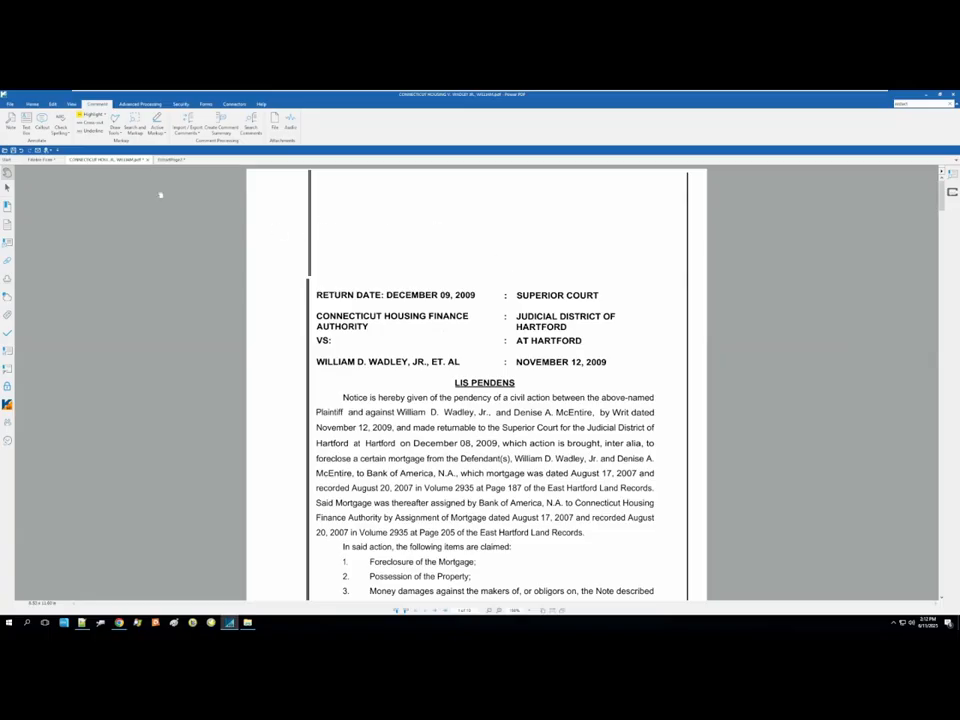
pyautogui.click(95, 114)
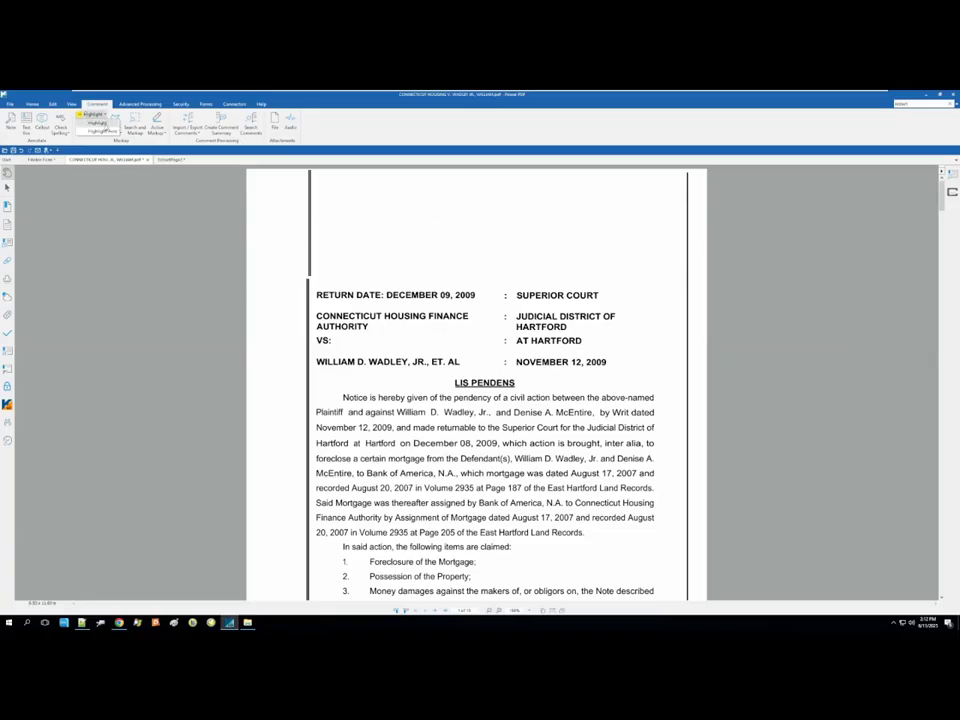
pyautogui.click(97, 122)
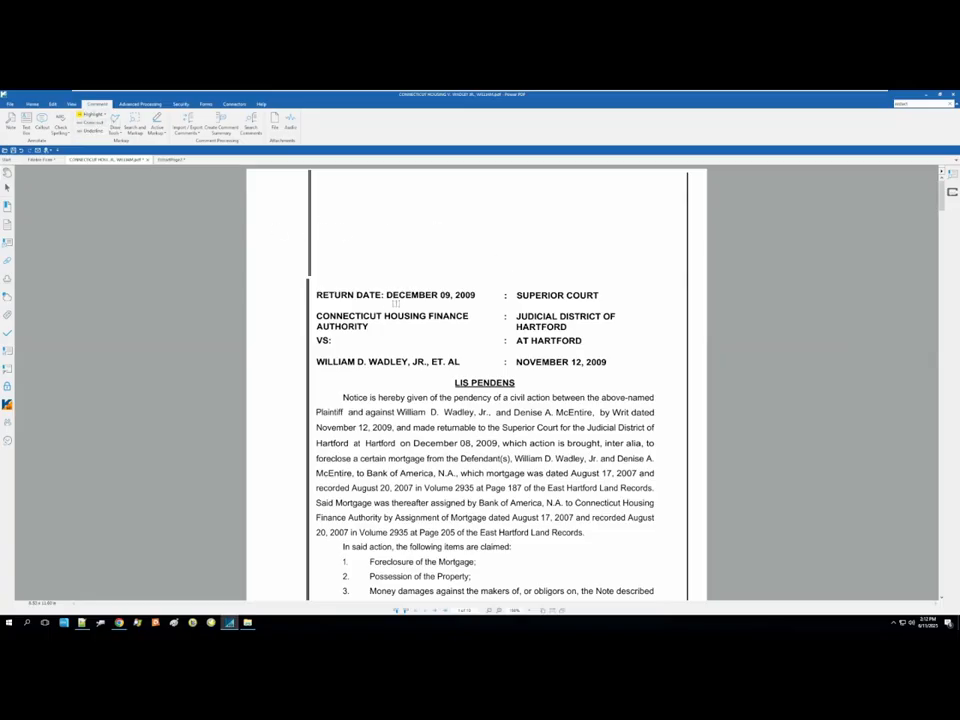
pyautogui.moveTo(386, 295); pyautogui.dragTo(484, 295)
# - Add a callout pointing at the highlighted return date with the text "Please check date"
pyautogui.click(97, 104)
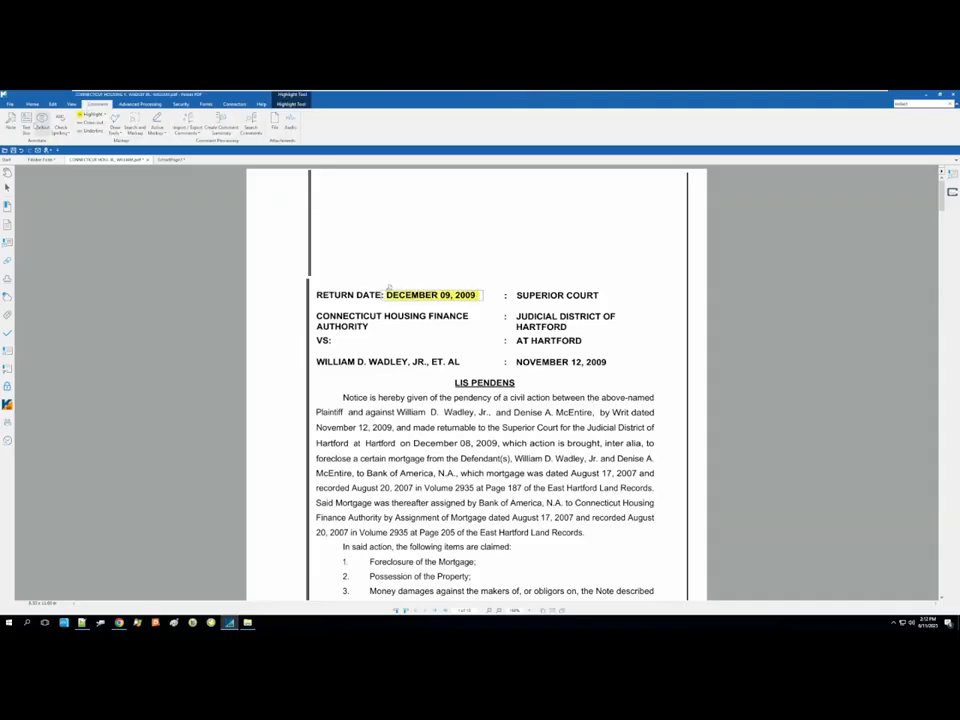
pyautogui.click(42, 121)
pyautogui.click(450, 281)
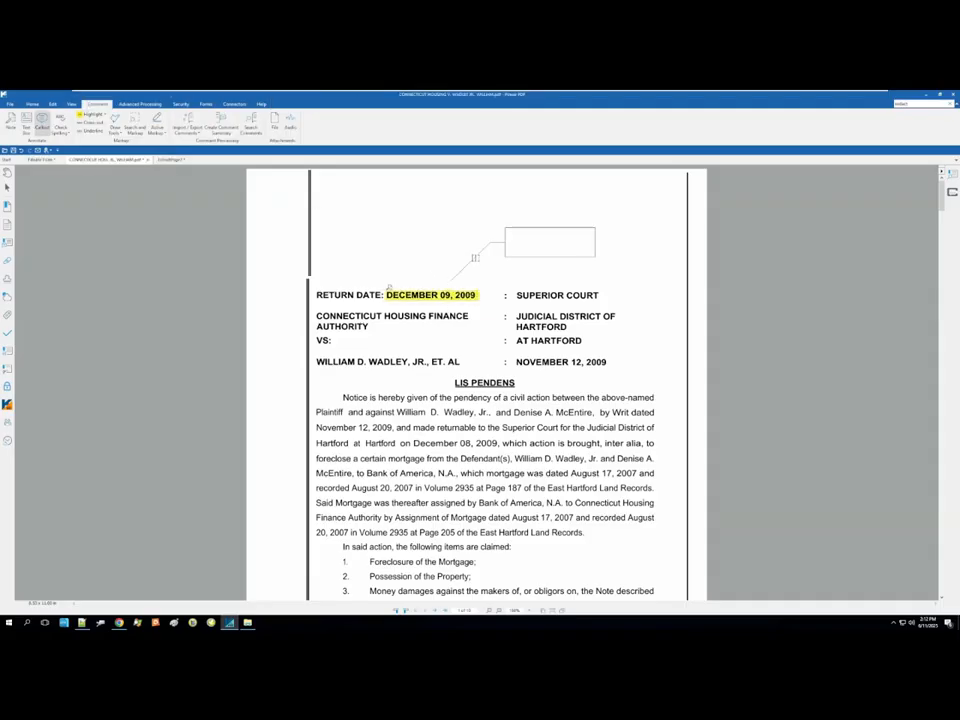
pyautogui.write('Please')
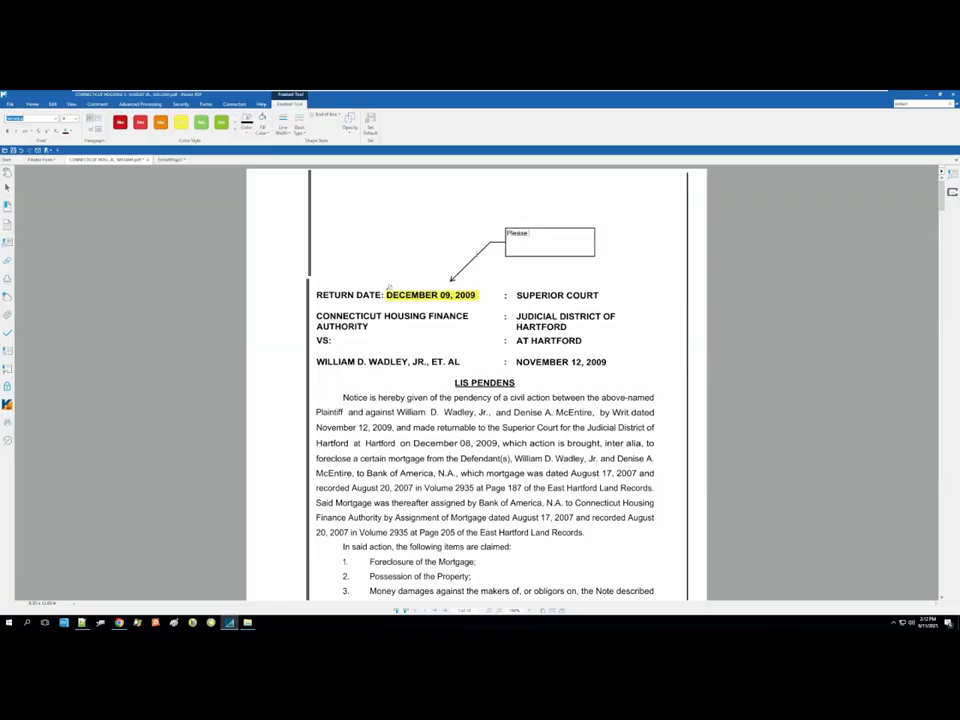
pyautogui.write(' check date')
# - Show the document's comments list and locate the highlight and the callout on the page from their entries
pyautogui.click(8, 243)
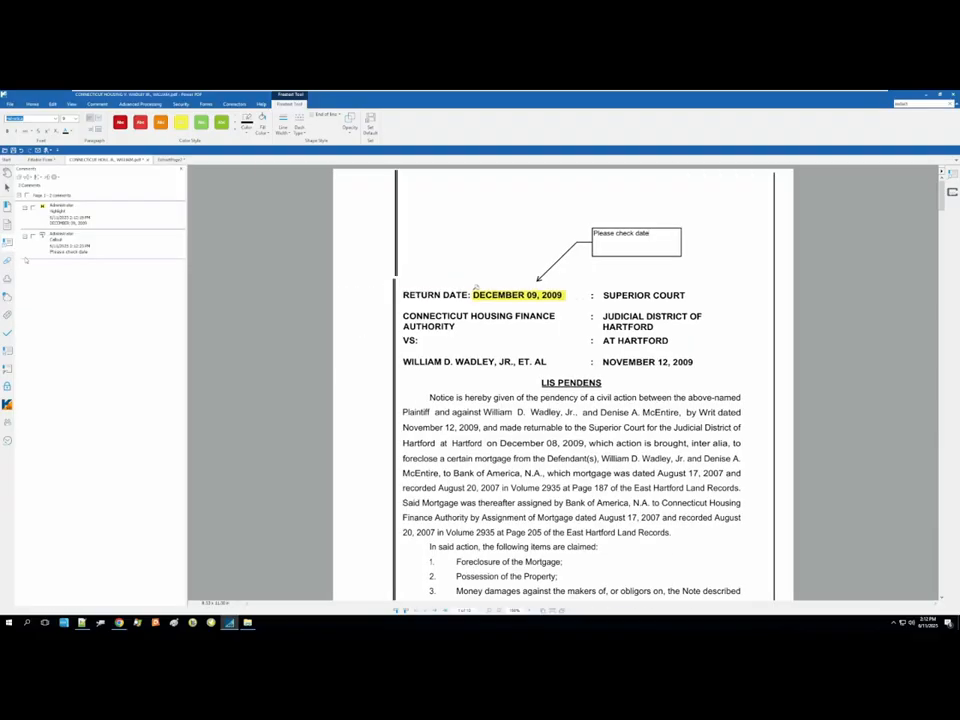
pyautogui.click(67, 215)
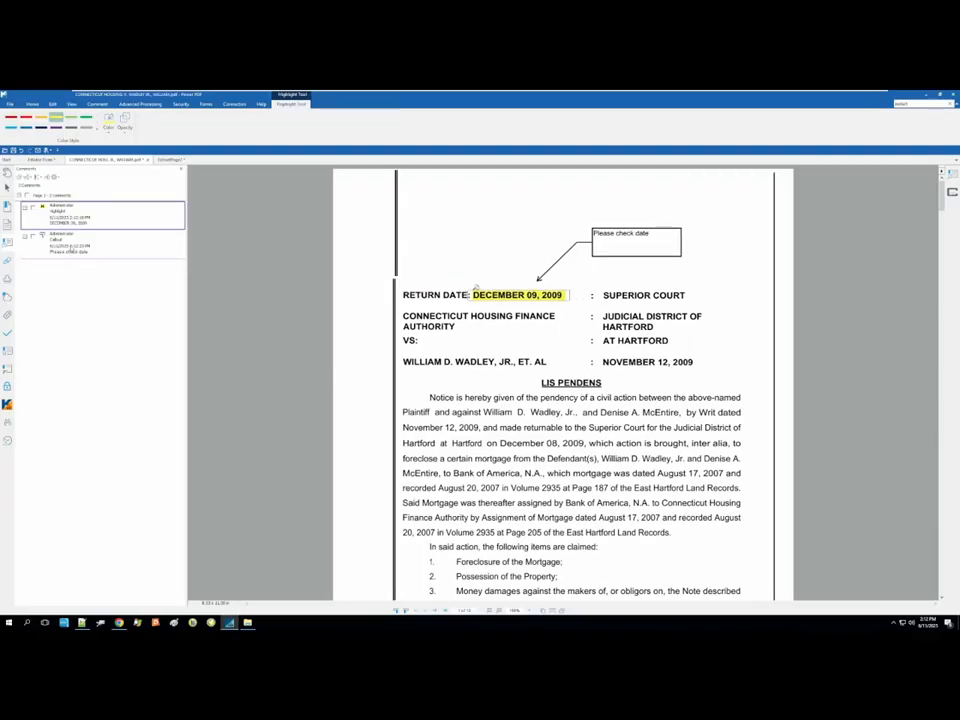
pyautogui.click(70, 250)
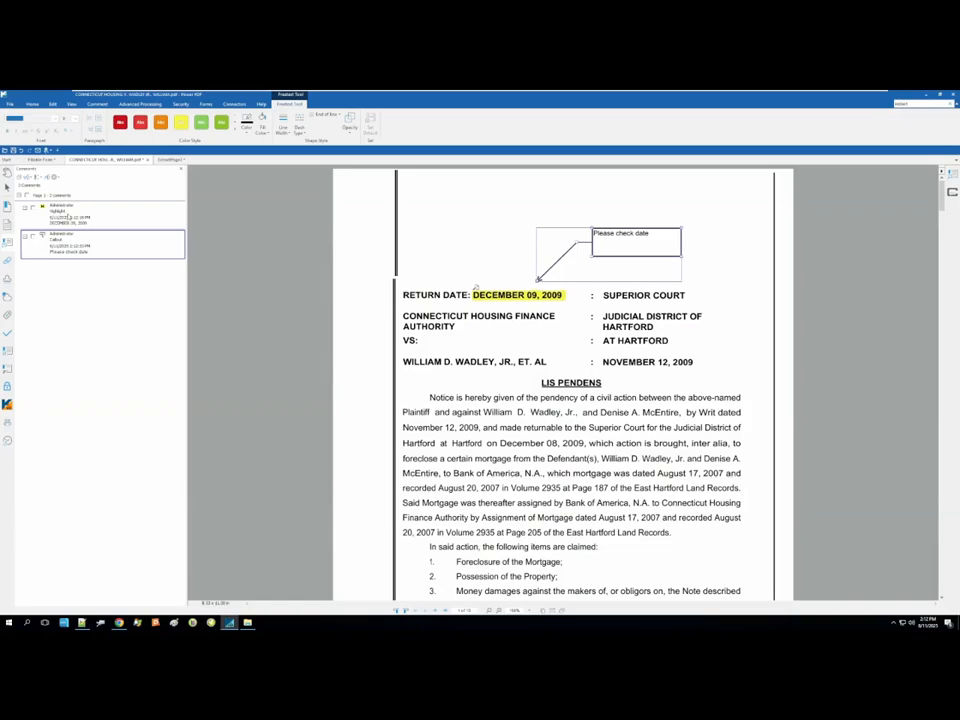
pyautogui.click(67, 216)
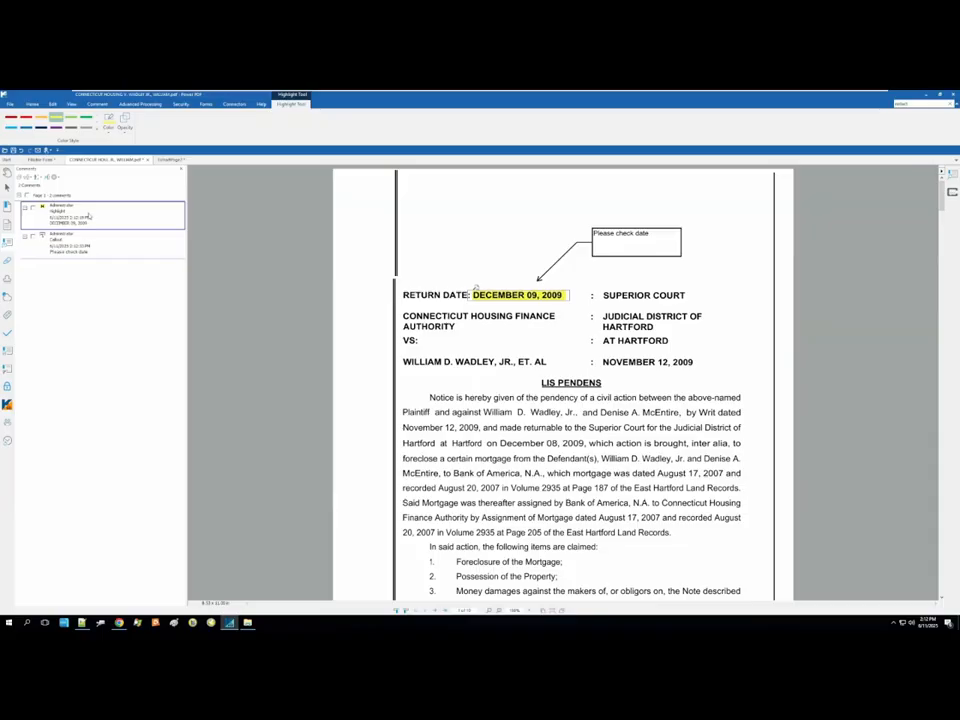
# - Reply "This is incorrect" to the highlight comment and set its review status to Rejected
pyautogui.rightClick(89, 216)
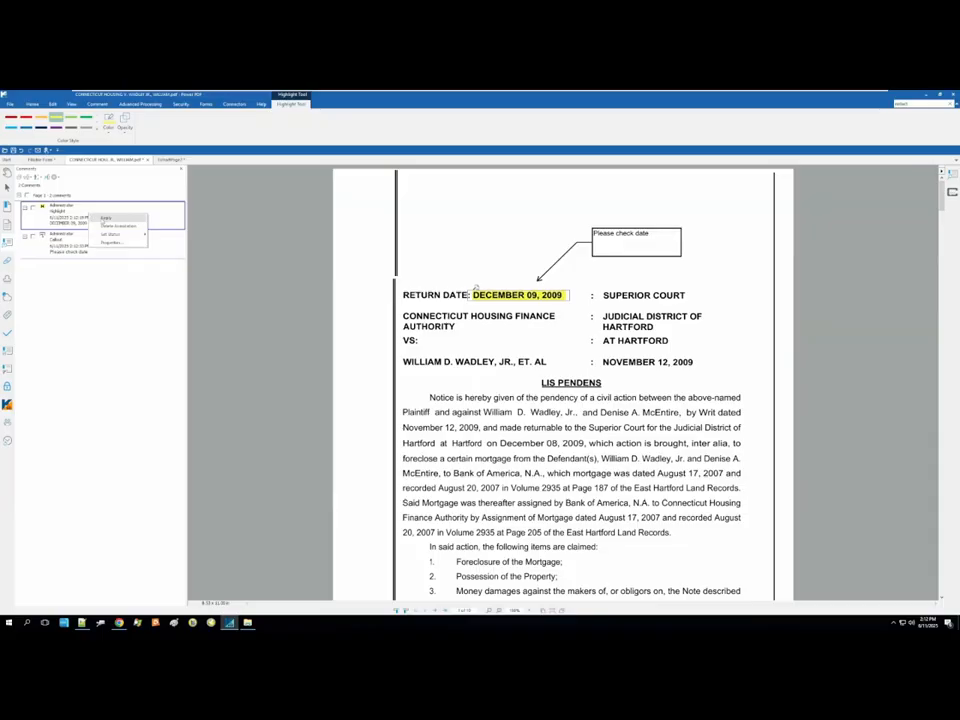
pyautogui.click(117, 224)
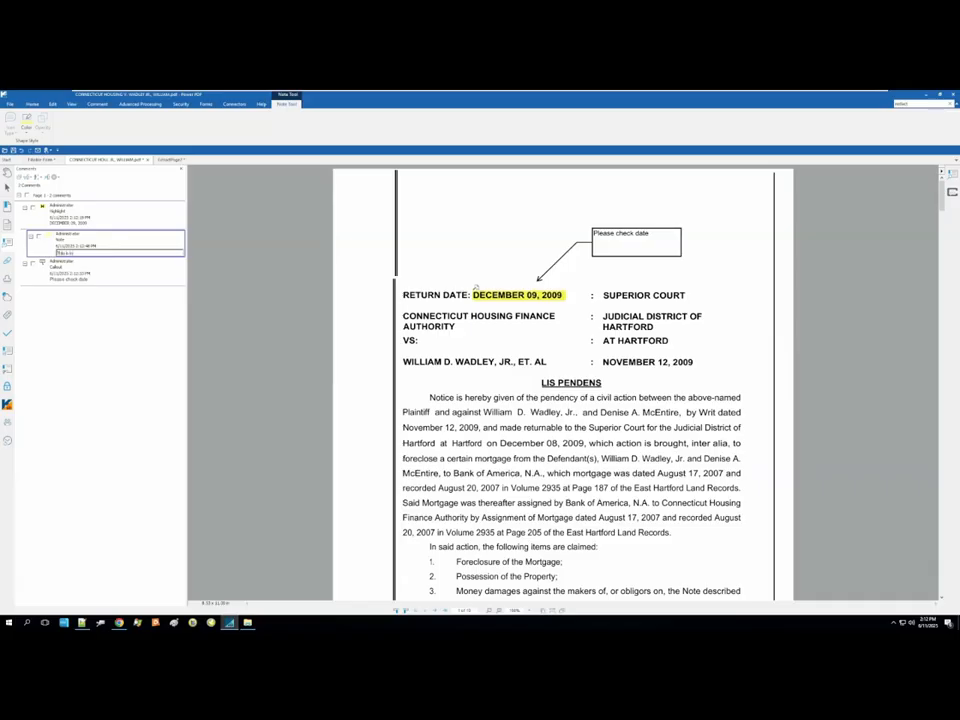
pyautogui.rightClick(101, 221)
pyautogui.moveTo(115, 241)
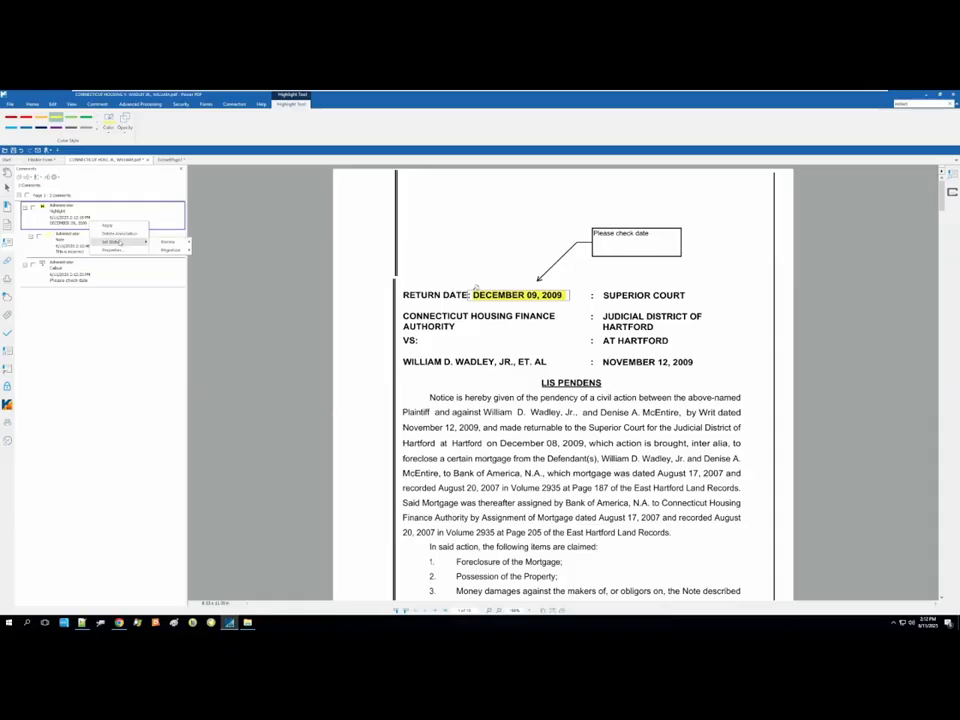
pyautogui.moveTo(178, 242)
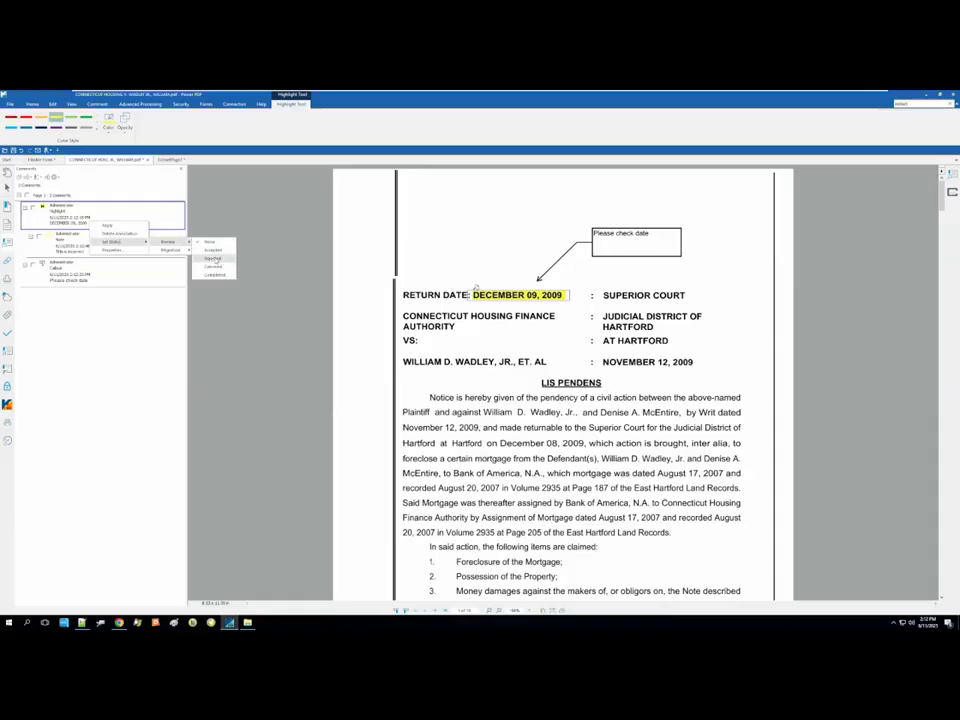
pyautogui.click(212, 258)
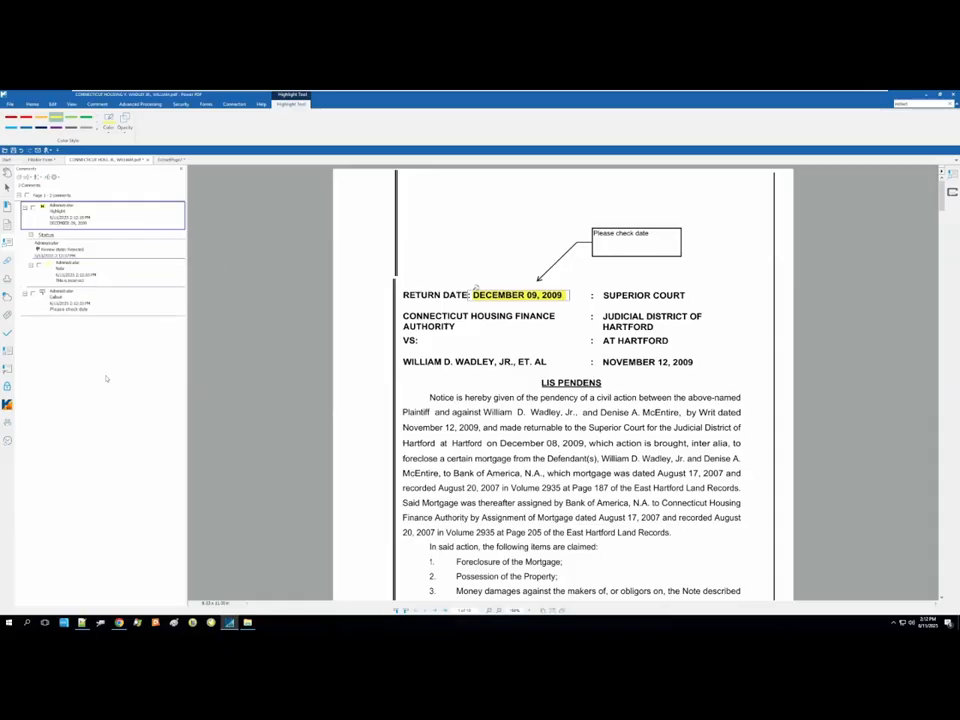
pyautogui.click(106, 378)
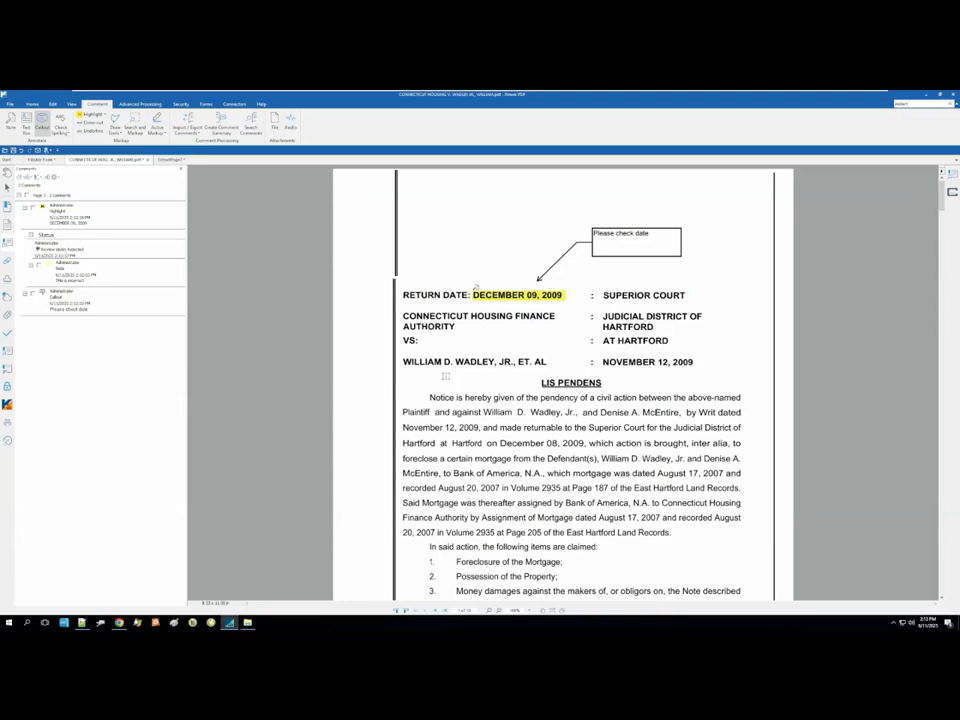
# - Delete the highlight comment with its reply and the callout from the court PDF
pyautogui.click(113, 215)
pyautogui.press('Delete')
pyautogui.click(90, 214)
pyautogui.press('Delete')
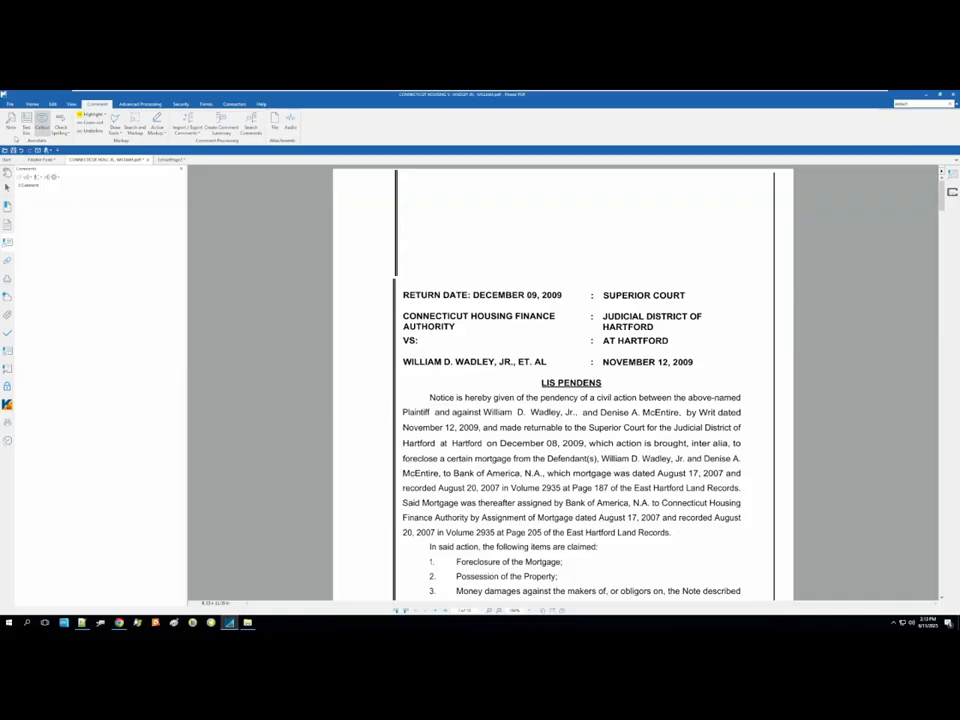
pyautogui.click(11, 119)
pyautogui.click(27, 121)
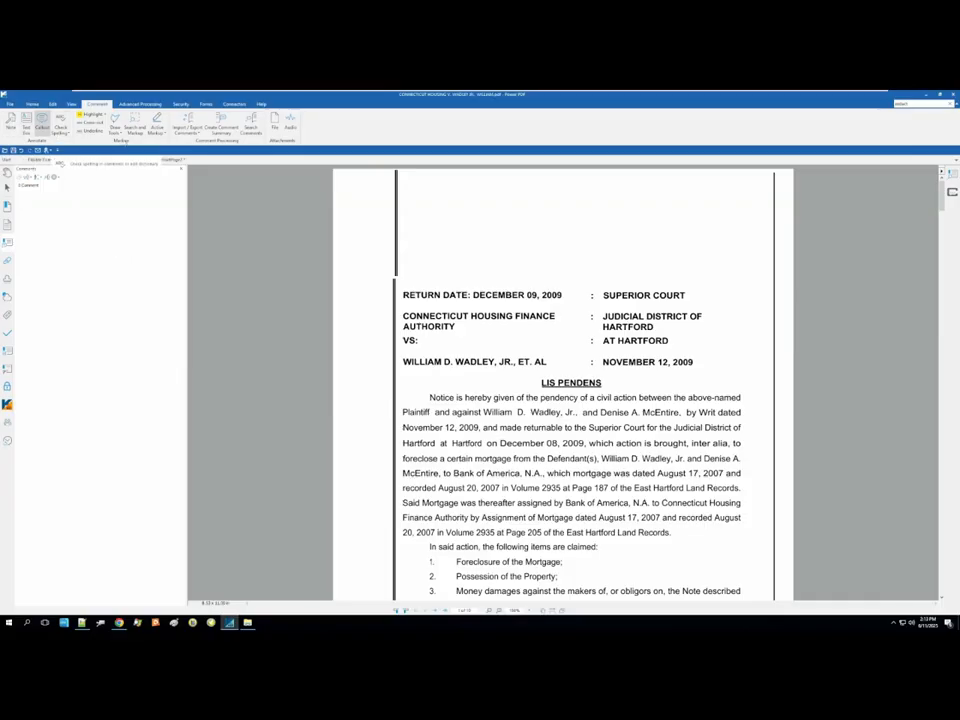
pyautogui.click(118, 131)
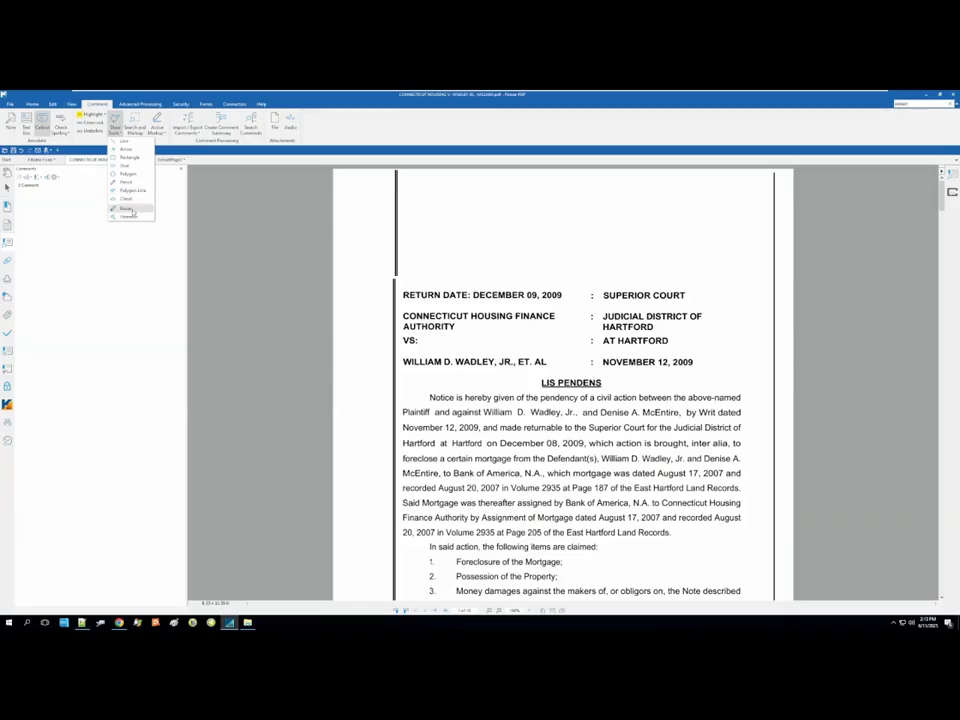
pyautogui.click(128, 268)
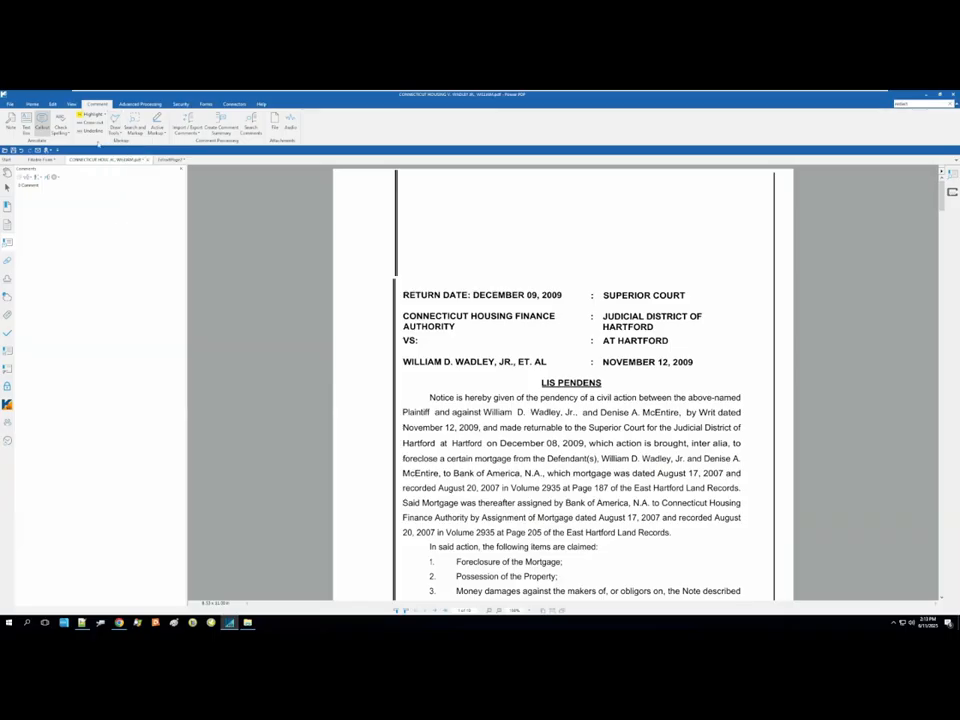
# - Examine the general and image compression options for optimizing the court PDF and leave them without applying
pyautogui.click(138, 104)
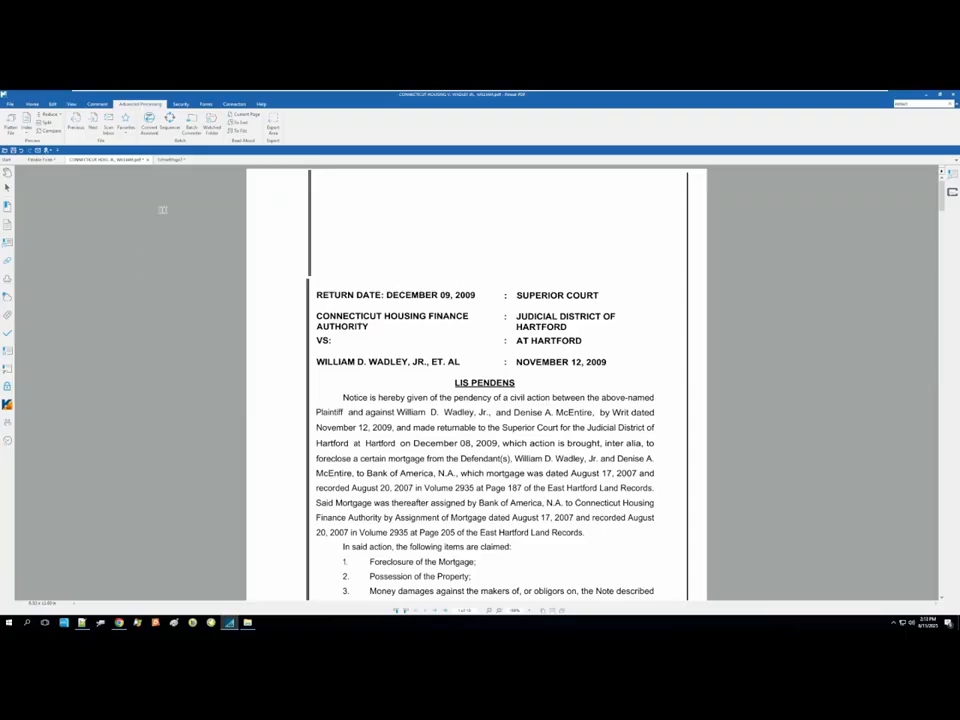
pyautogui.click(44, 115)
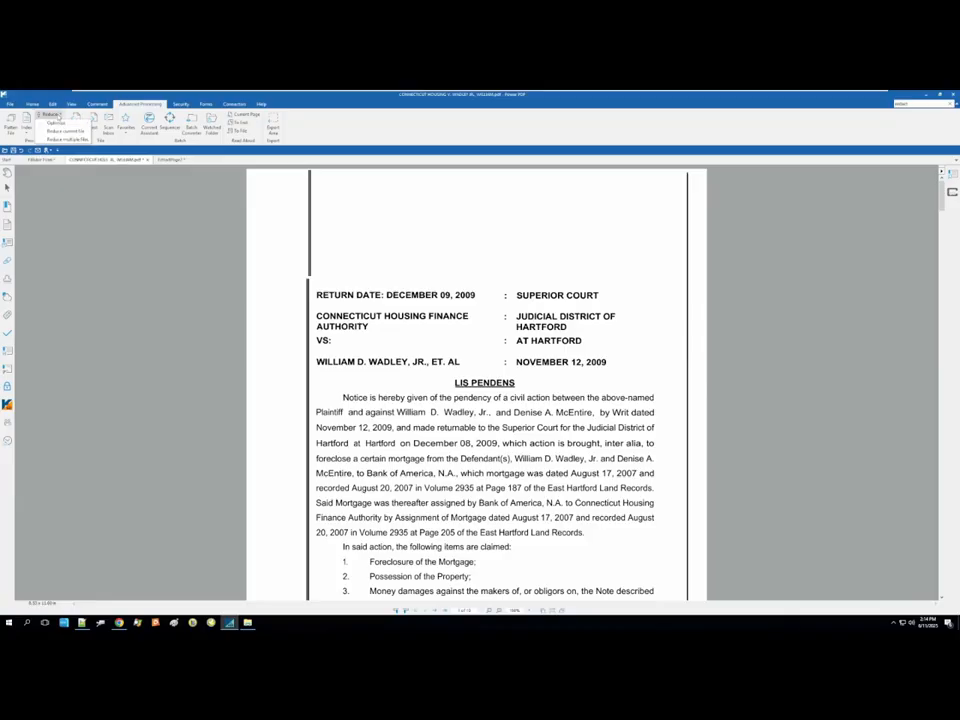
pyautogui.click(56, 122)
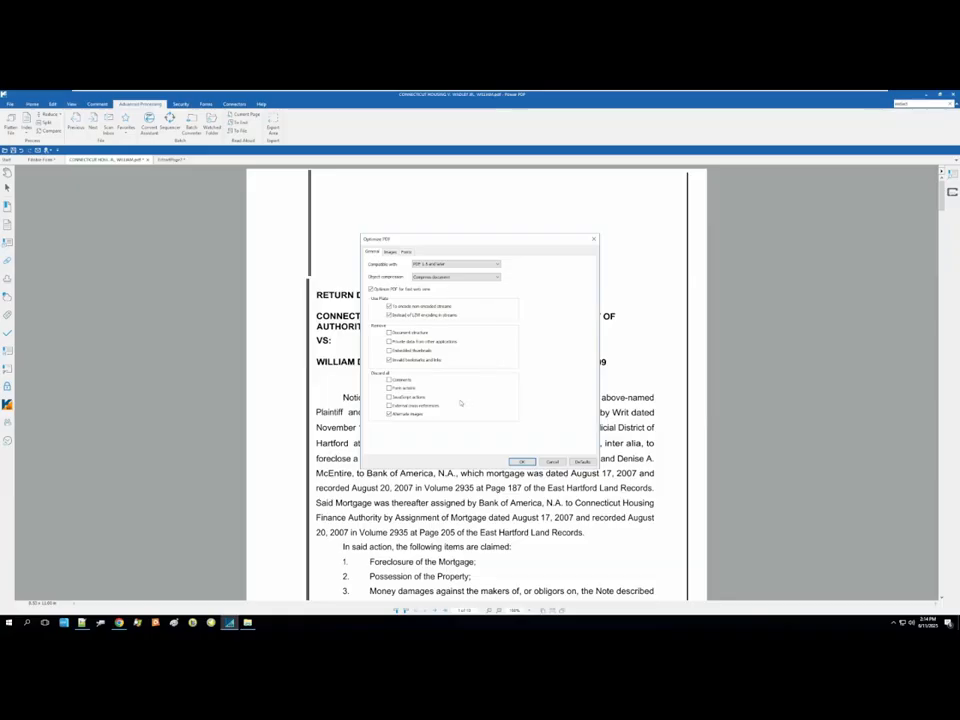
pyautogui.click(390, 252)
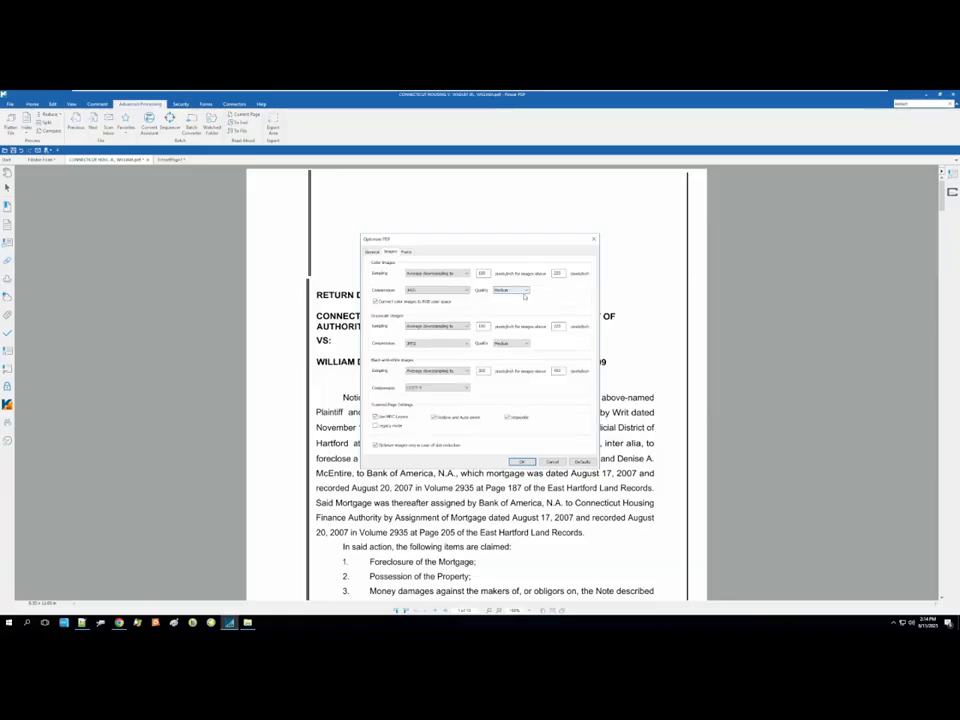
pyautogui.click(512, 290)
pyautogui.click(512, 304)
pyautogui.click(553, 461)
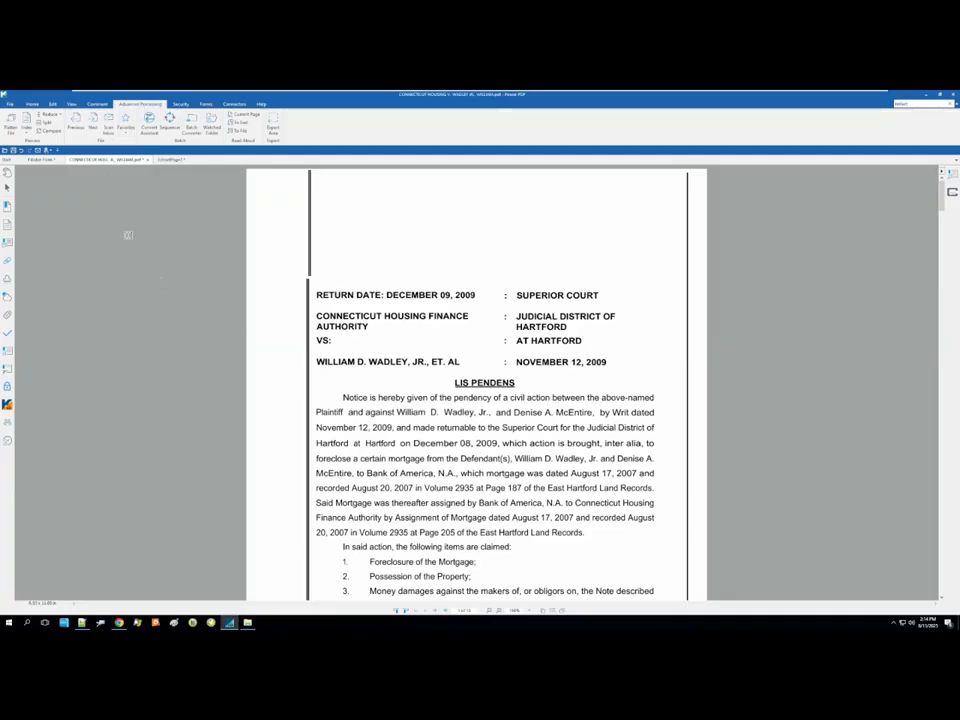
# - Start a document comparison with WSPP form.pdf from the PowerPDFDemo folder as the initial document
pyautogui.click(53, 132)
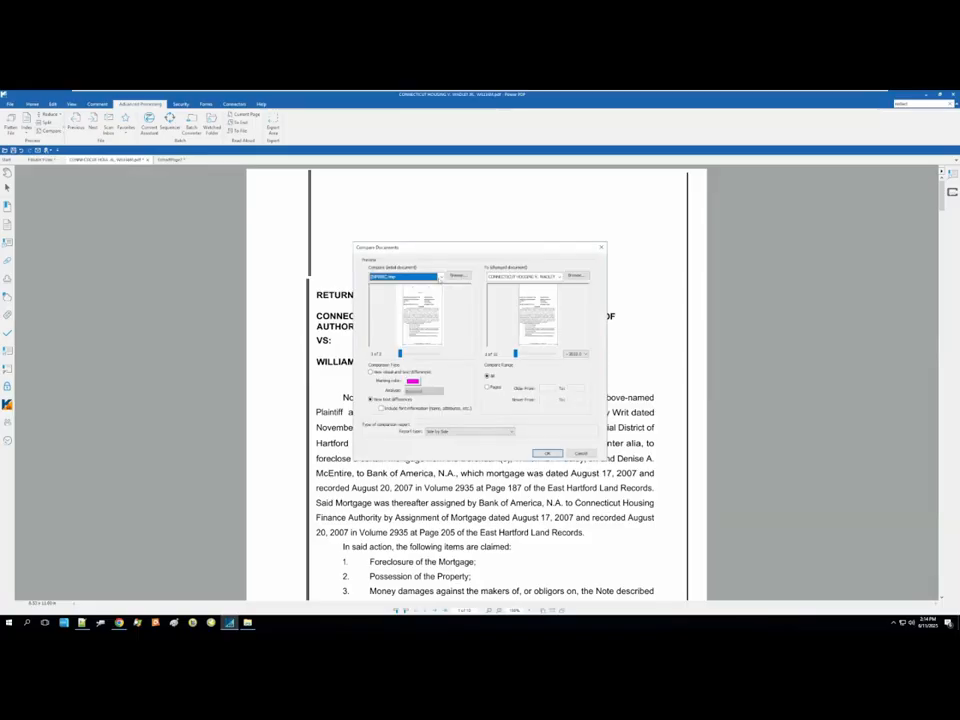
pyautogui.click(456, 276)
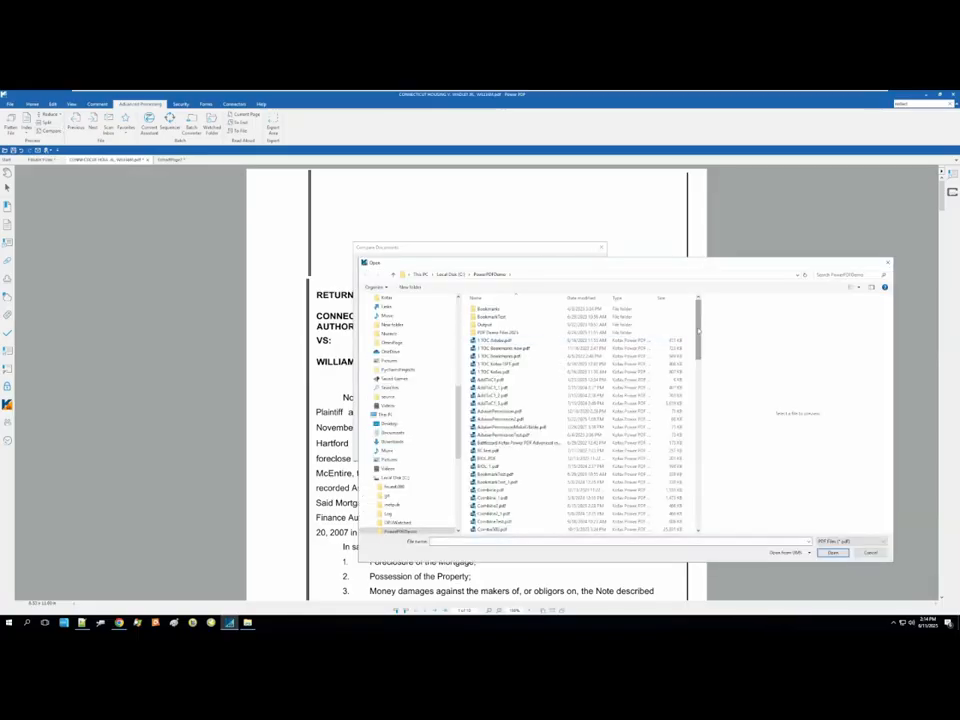
pyautogui.scroll(-10, 690, 452)
pyautogui.click(492, 513)
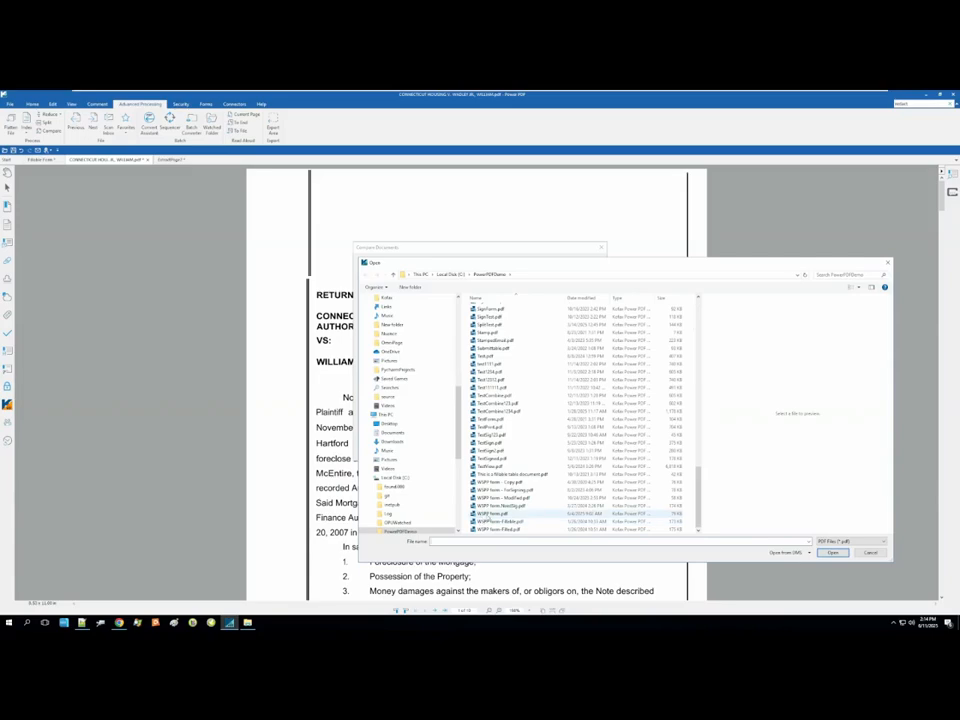
pyautogui.click(833, 553)
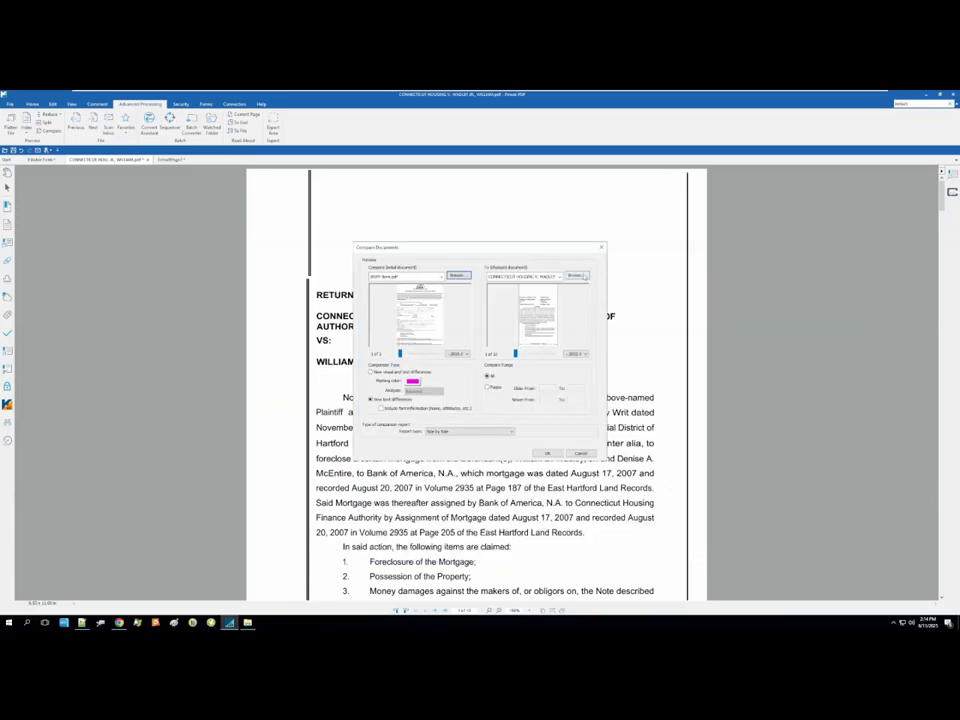
# - Set WSPP form - Modified.pdf as the changed document and run the comparison with a Side by Side report
pyautogui.click(577, 275)
pyautogui.moveTo(699, 328); pyautogui.dragTo(699, 523)
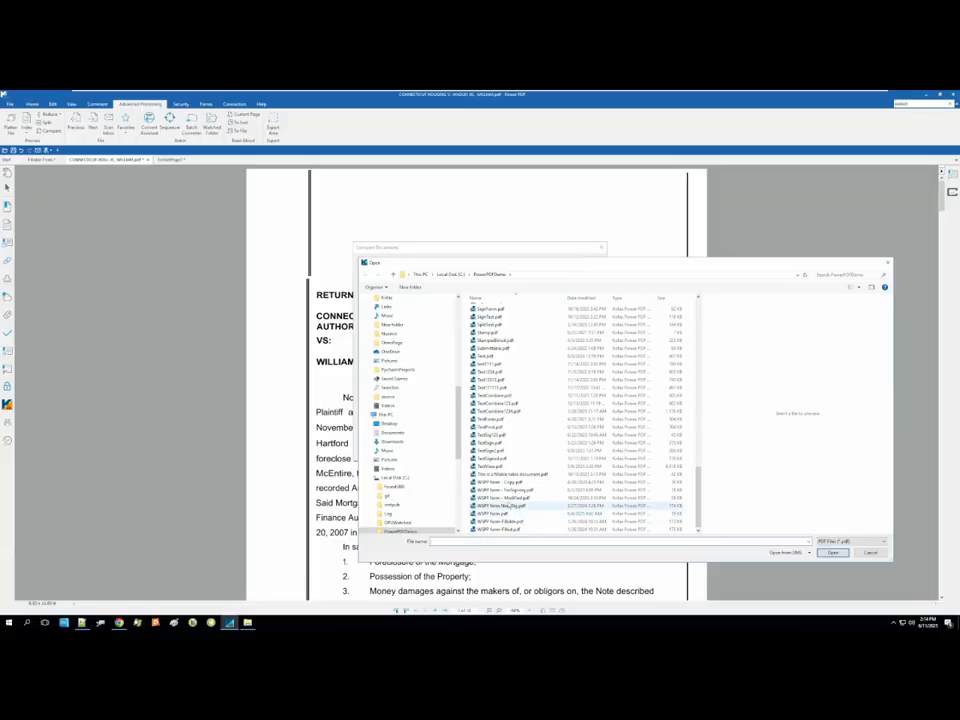
pyautogui.click(505, 498)
pyautogui.click(833, 554)
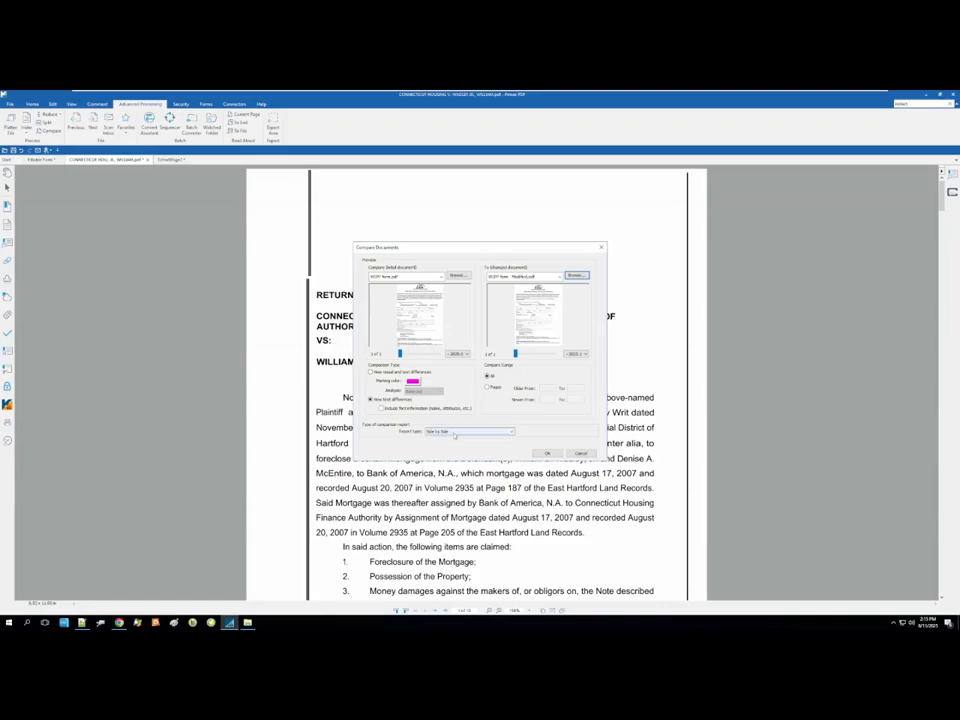
pyautogui.click(449, 432)
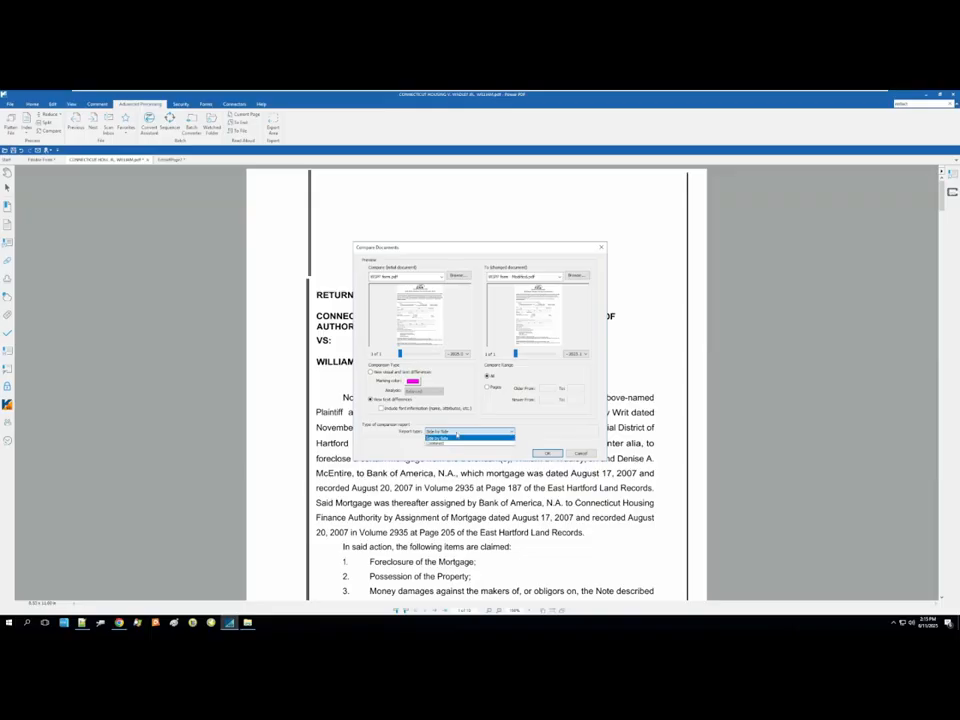
pyautogui.click(455, 439)
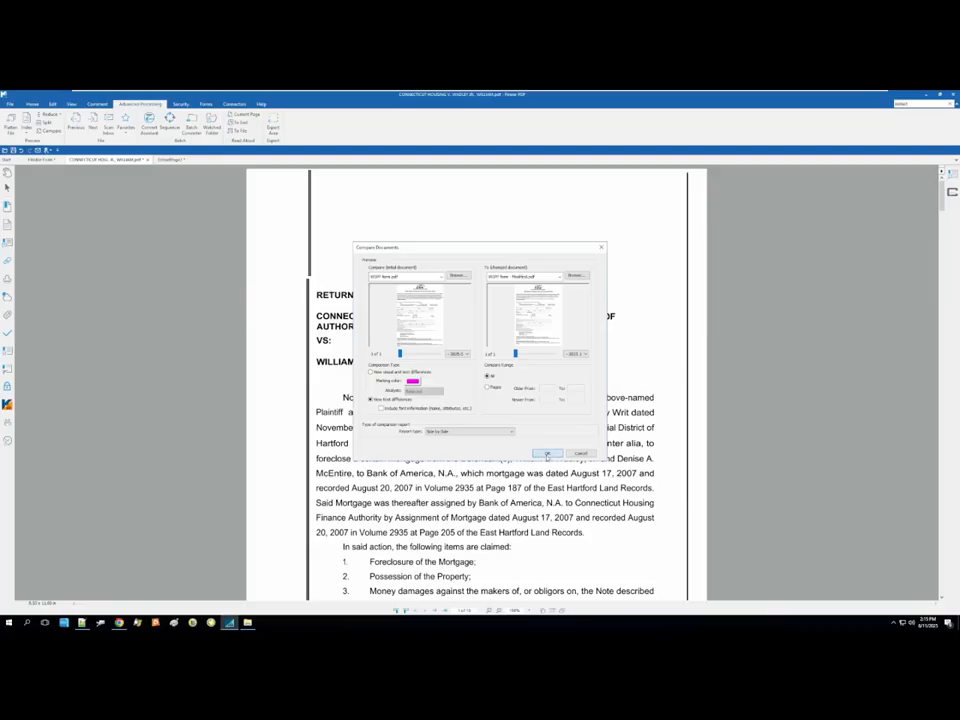
pyautogui.click(547, 455)
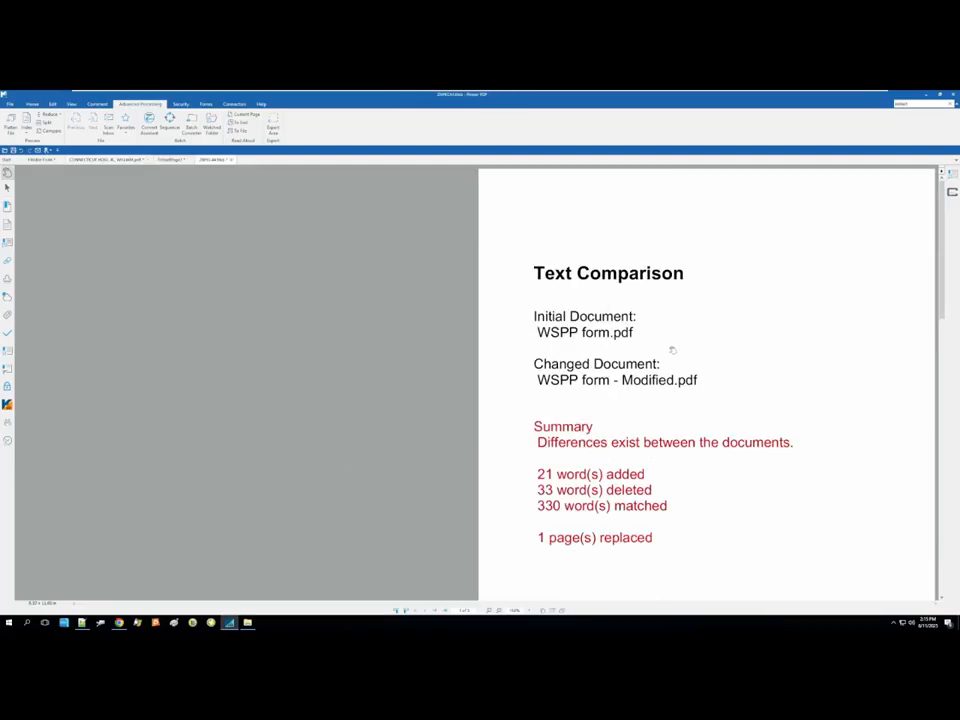
# - Examine the text comparison summary and the marked differences on both form pages, and close the report without saving
pyautogui.scroll(-1, 673, 348)
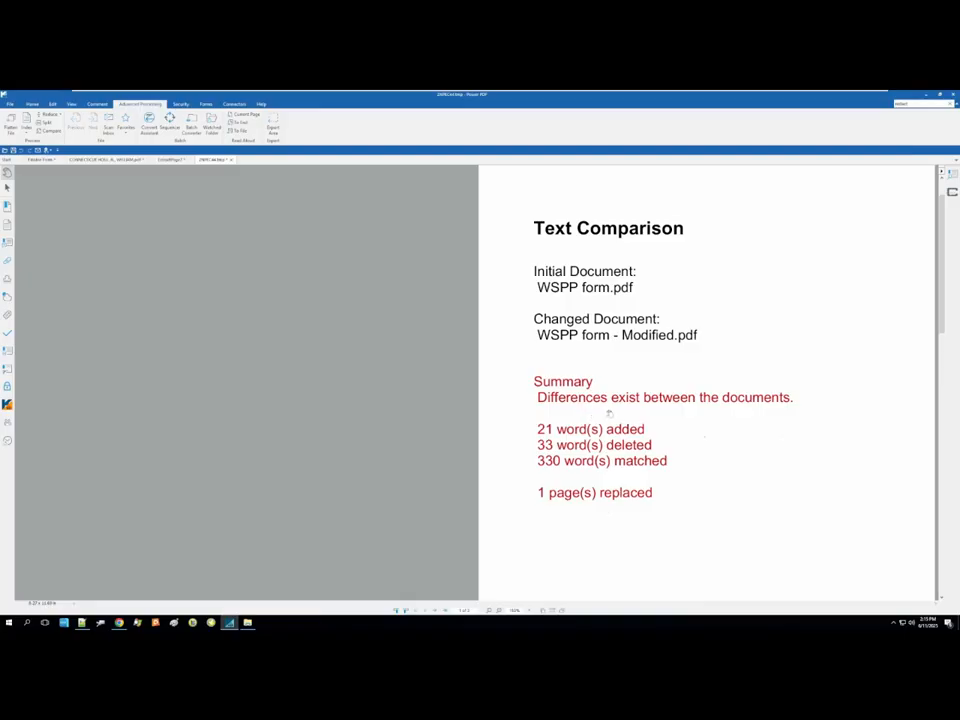
pyautogui.scroll(-4, 519, 396)
pyautogui.scroll(-10, 521, 400)
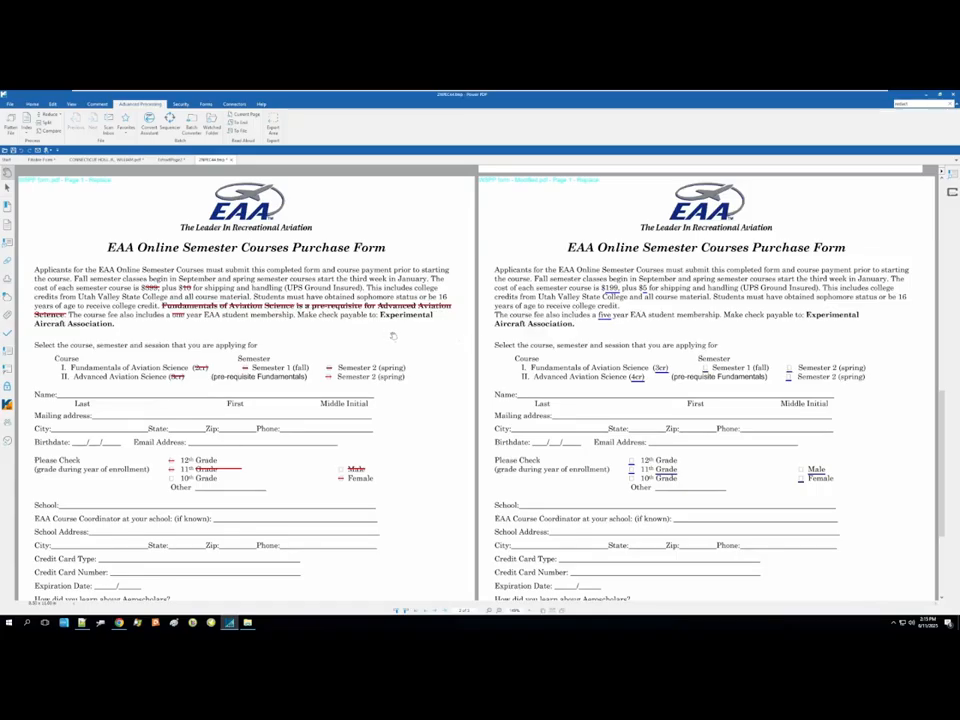
pyautogui.click(231, 160)
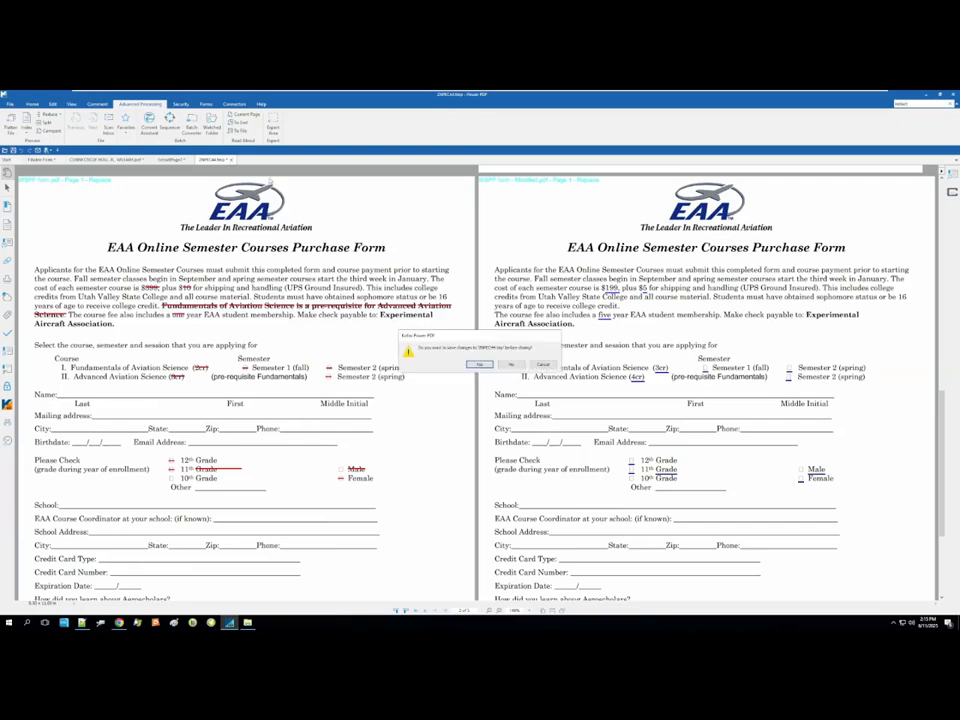
pyautogui.click(511, 364)
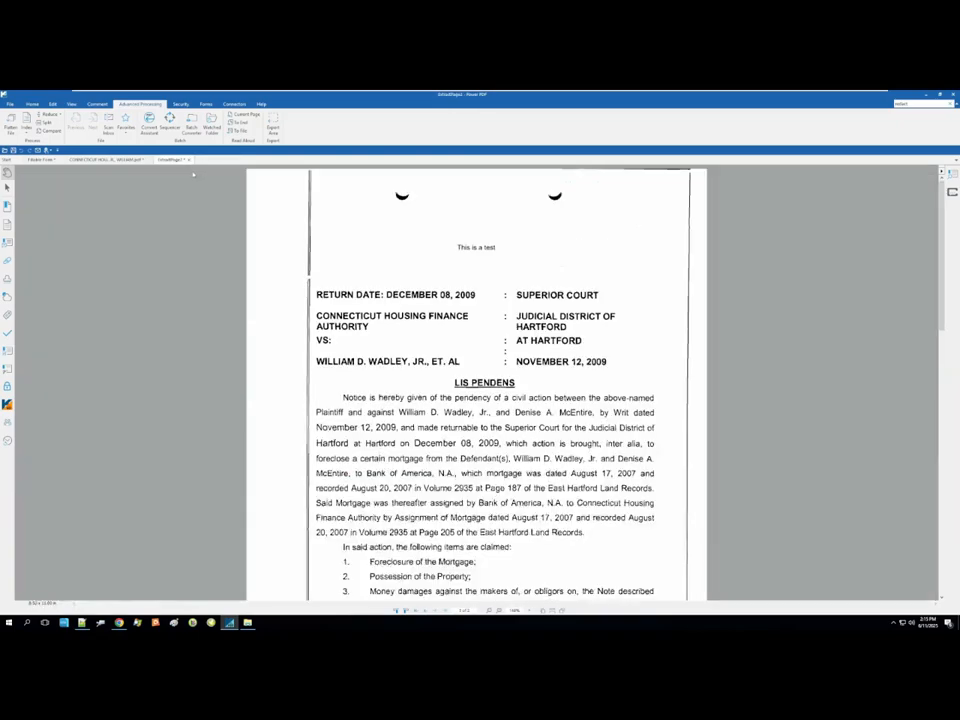
# - Create a new batch sequence named "Watermark Test"
pyautogui.click(52, 104)
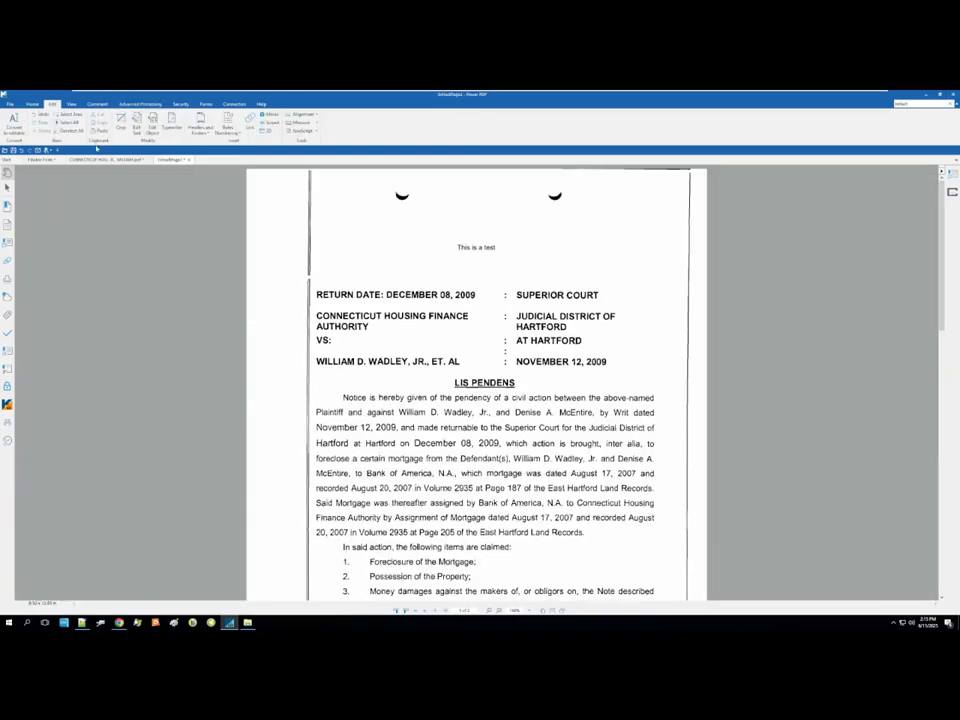
pyautogui.click(140, 104)
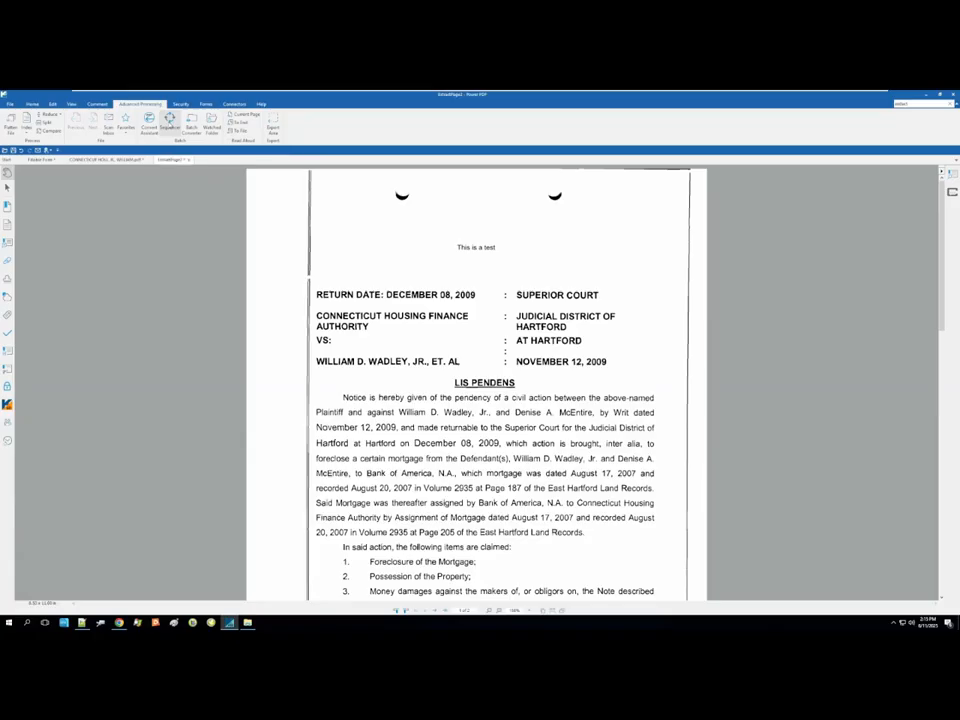
pyautogui.click(170, 120)
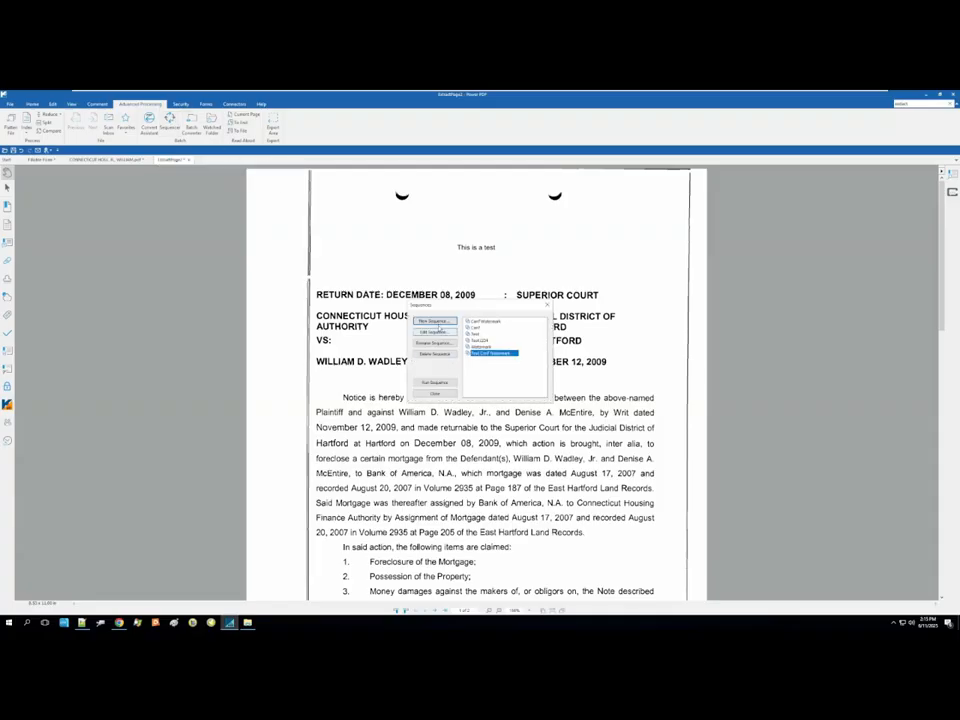
pyautogui.click(438, 323)
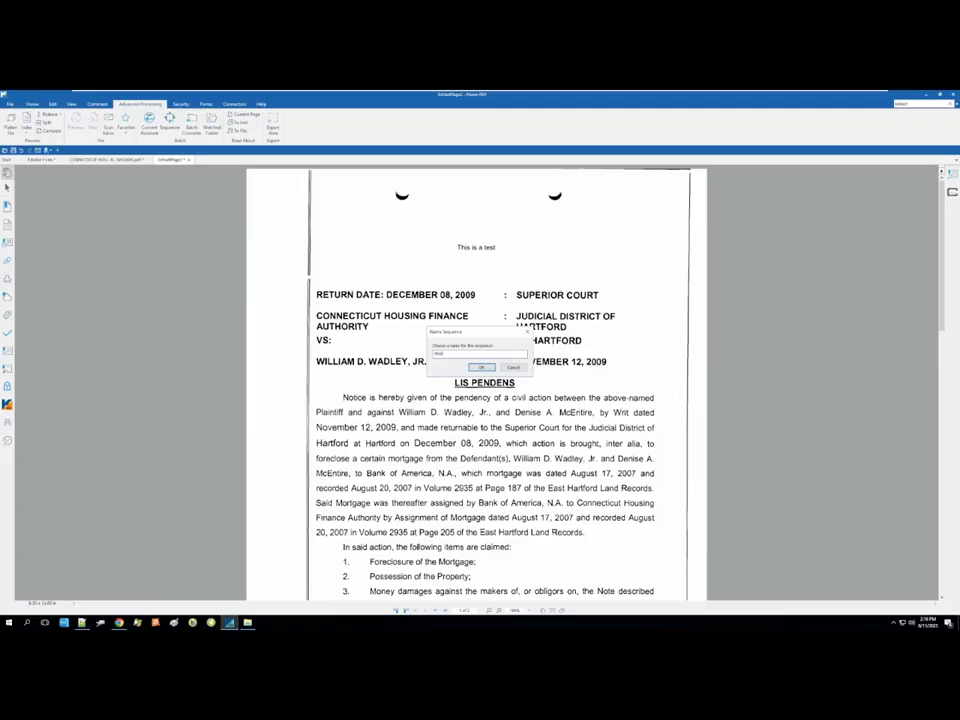
pyautogui.write('Watermark Test')
pyautogui.press('Return')
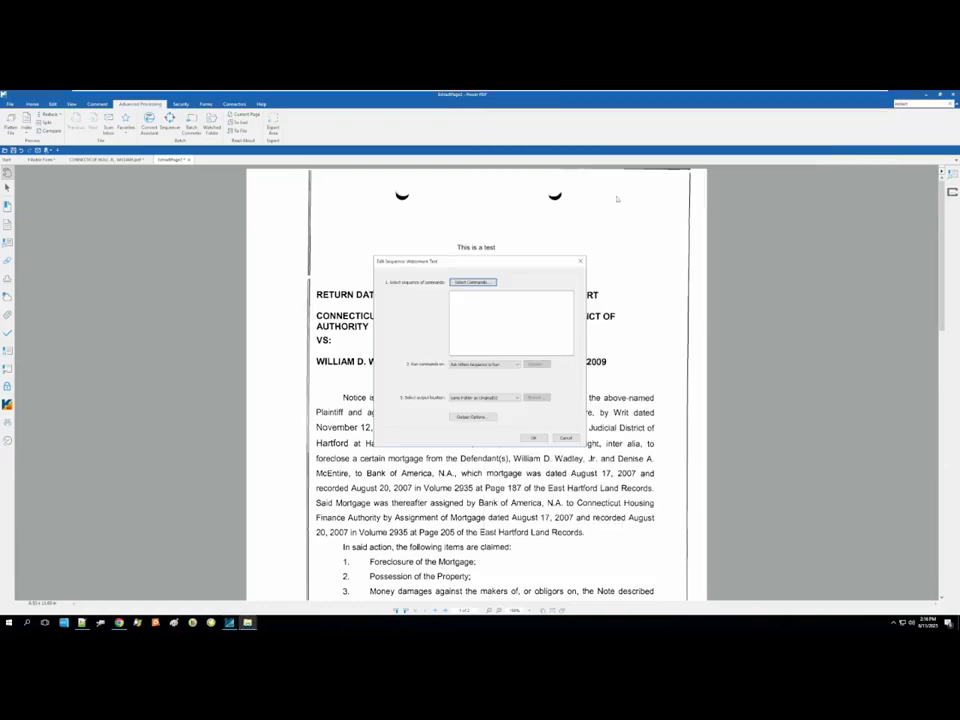
# - Add the Add Watermark command from the Document group to the sequence's commands
pyautogui.click(472, 283)
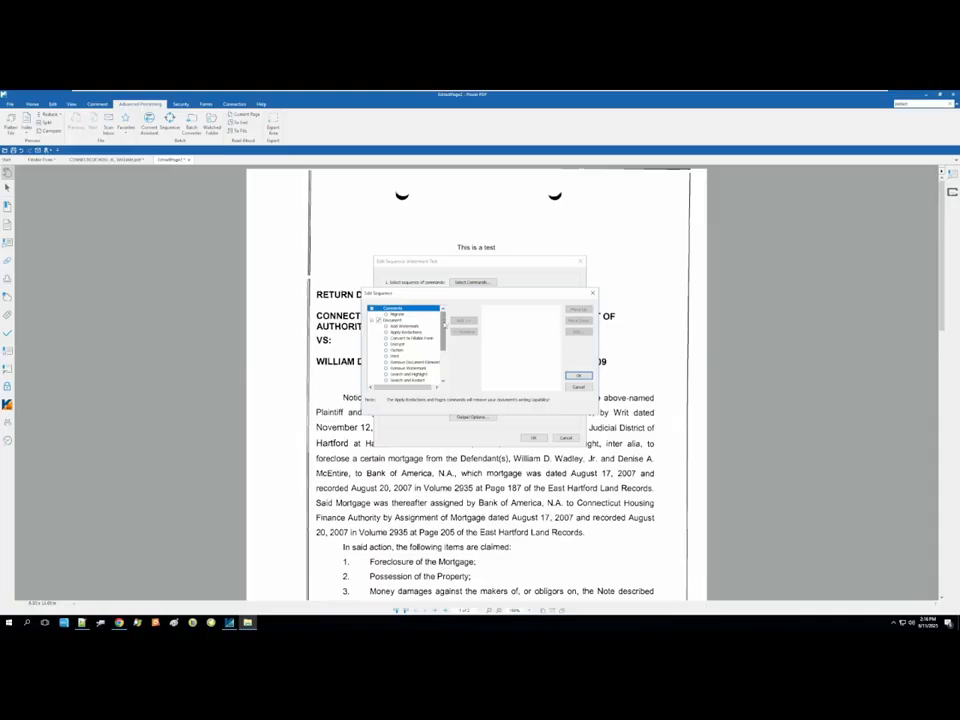
pyautogui.scroll(-2, 443, 338)
pyautogui.scroll(-2, 441, 340)
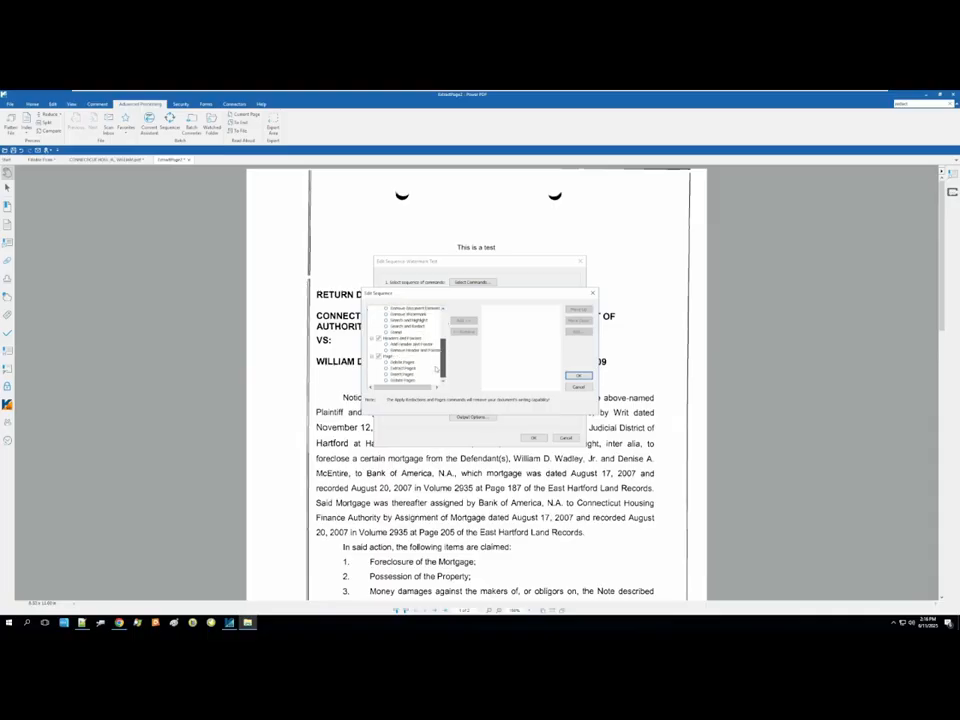
pyautogui.moveTo(441, 358); pyautogui.dragTo(442, 326)
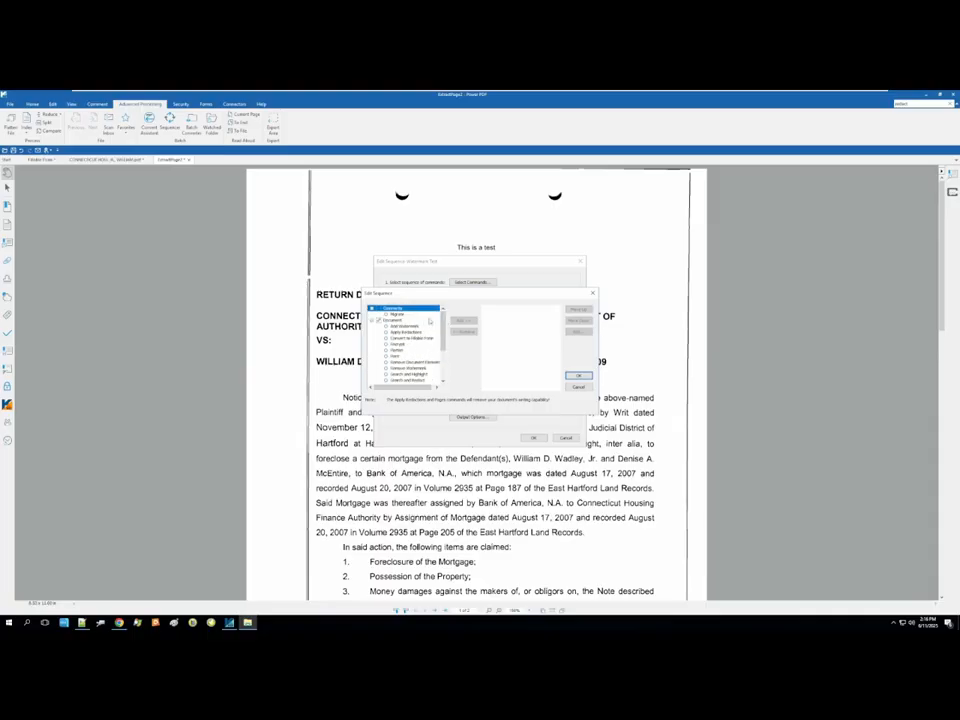
pyautogui.click(404, 326)
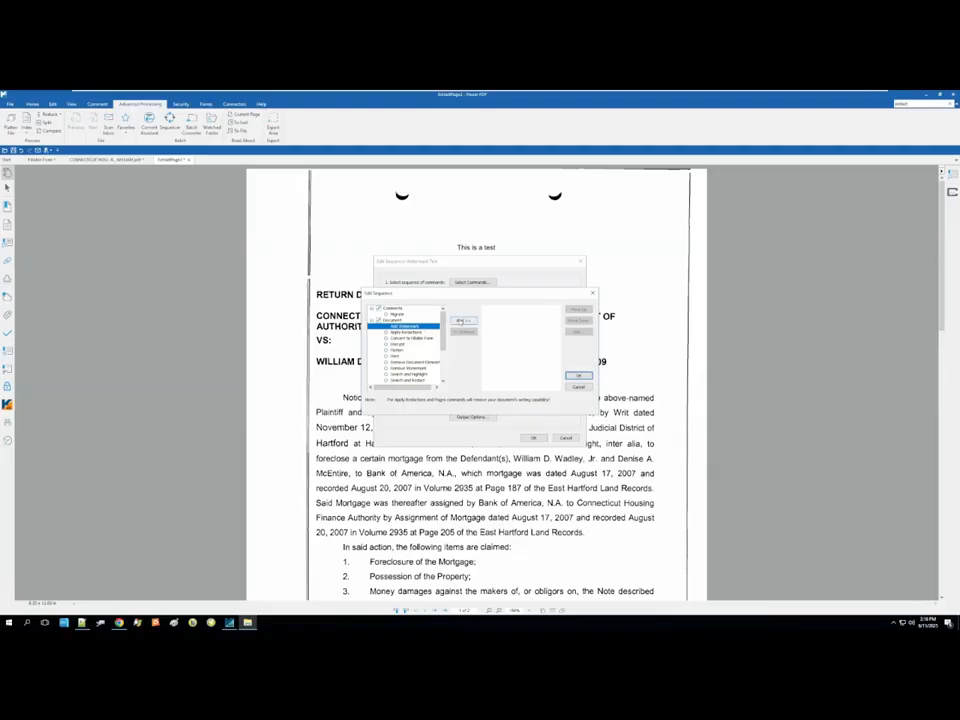
pyautogui.click(461, 320)
# - Choose the Confidential watermark for the Add Watermark command, save the sequence and close the sequence list
pyautogui.doubleClick(500, 308)
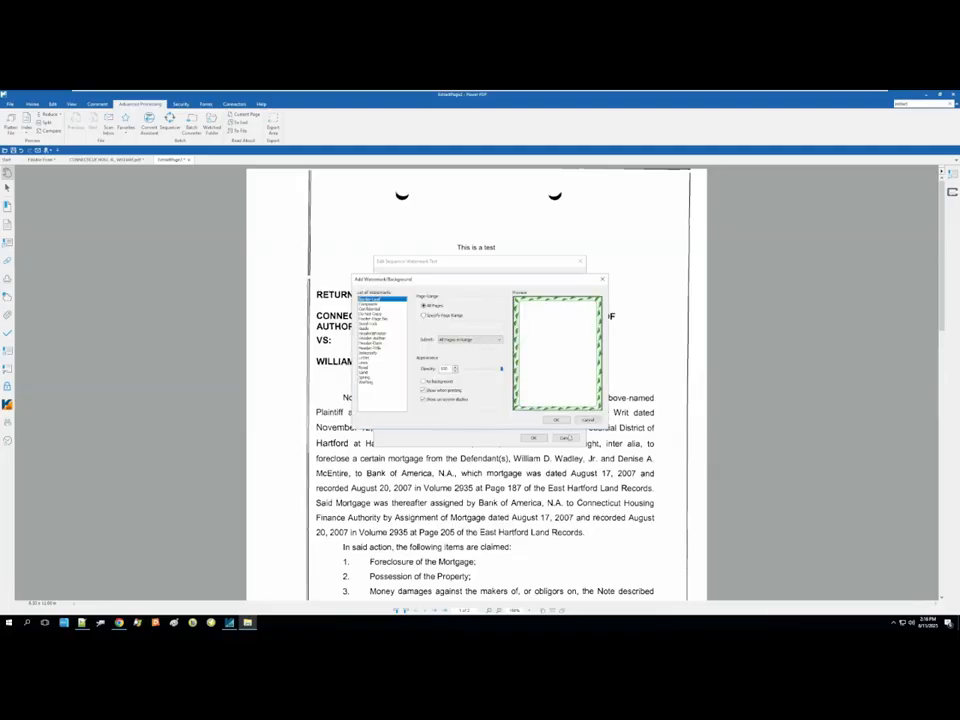
pyautogui.click(371, 309)
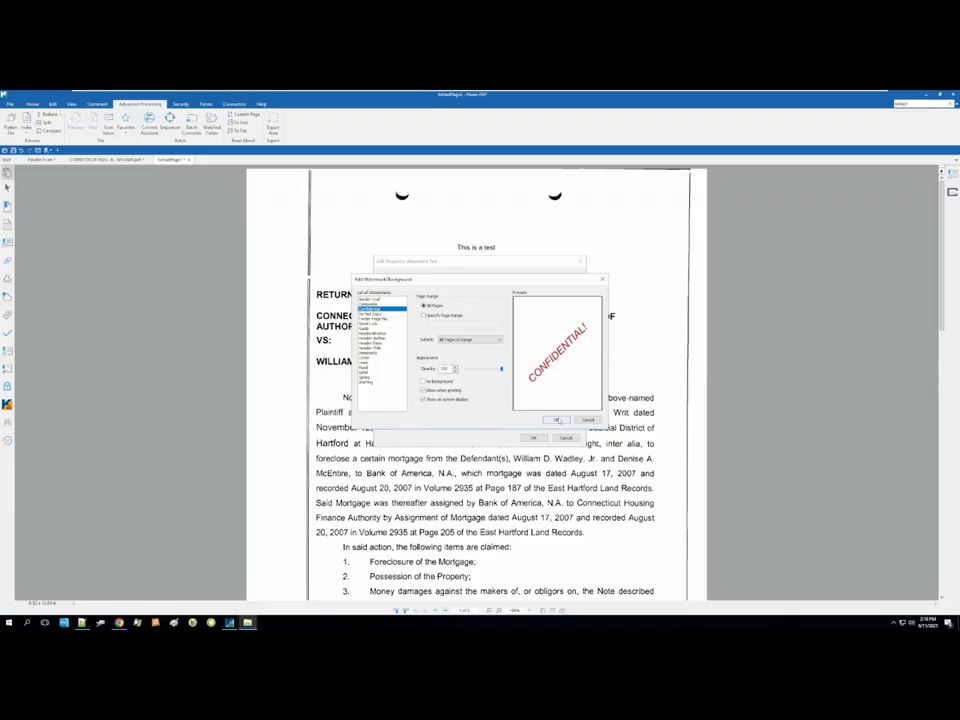
pyautogui.click(559, 420)
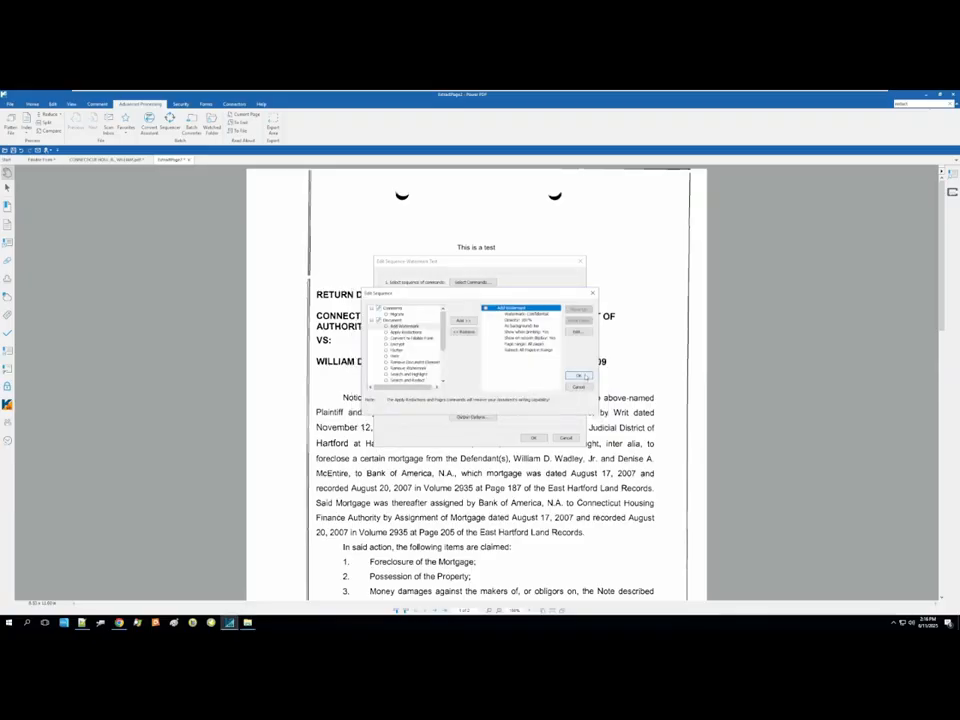
pyautogui.click(578, 377)
pyautogui.click(540, 437)
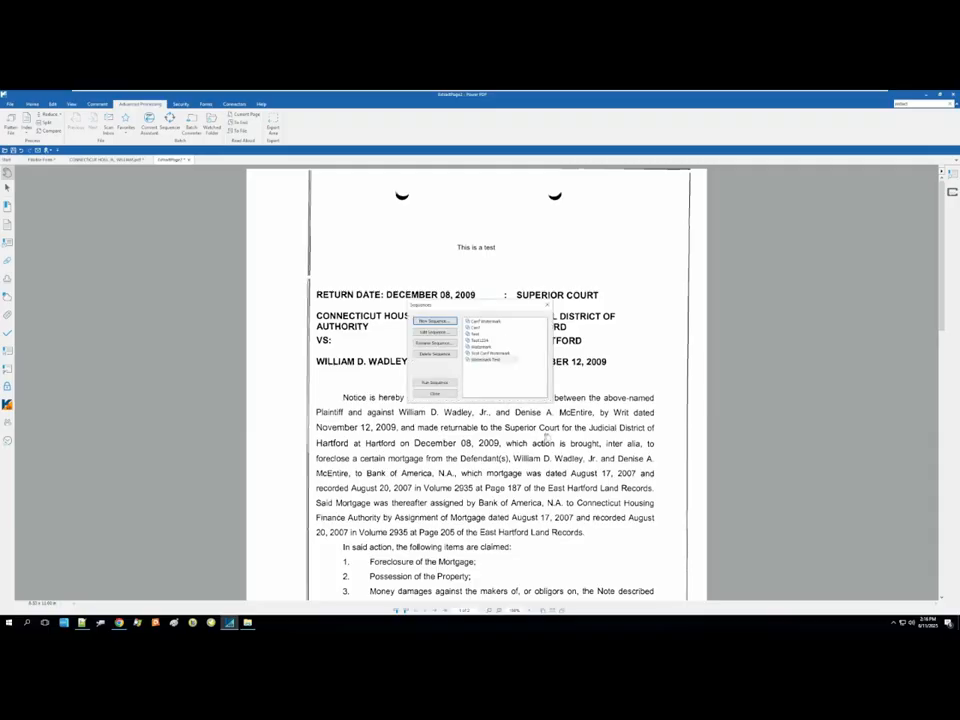
pyautogui.click(547, 305)
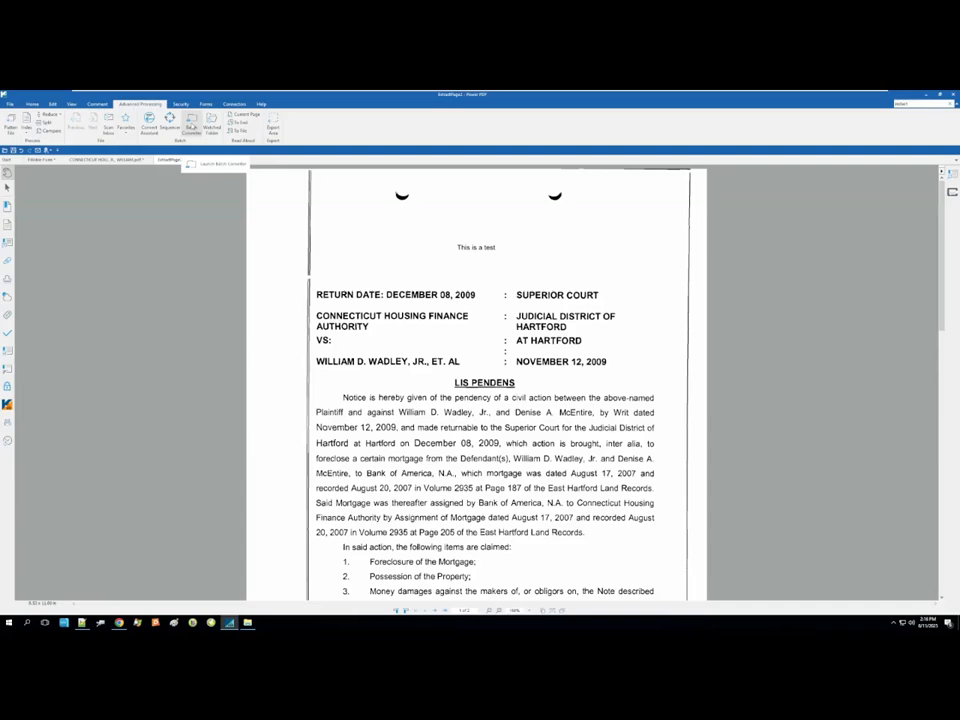
# - Open the Batch Converter to view its source, destination and workflow settings, and close it
pyautogui.click(190, 128)
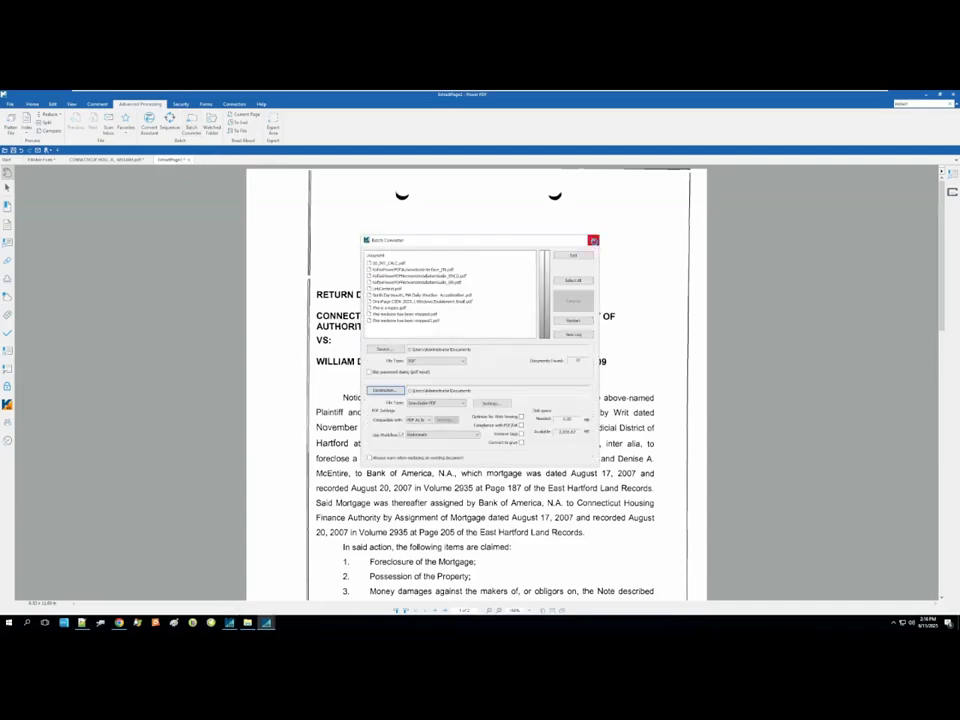
pyautogui.click(593, 241)
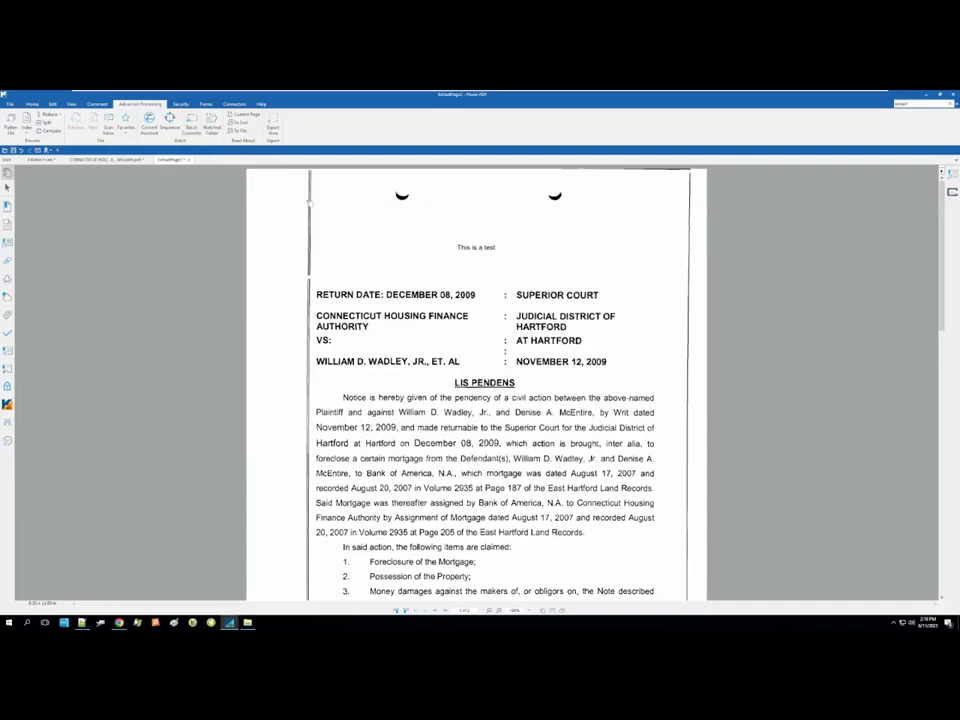
# - Try configuring a watched folder with the Watermark Test workflow and the destination C:/Output, and discard the setup
pyautogui.click(212, 124)
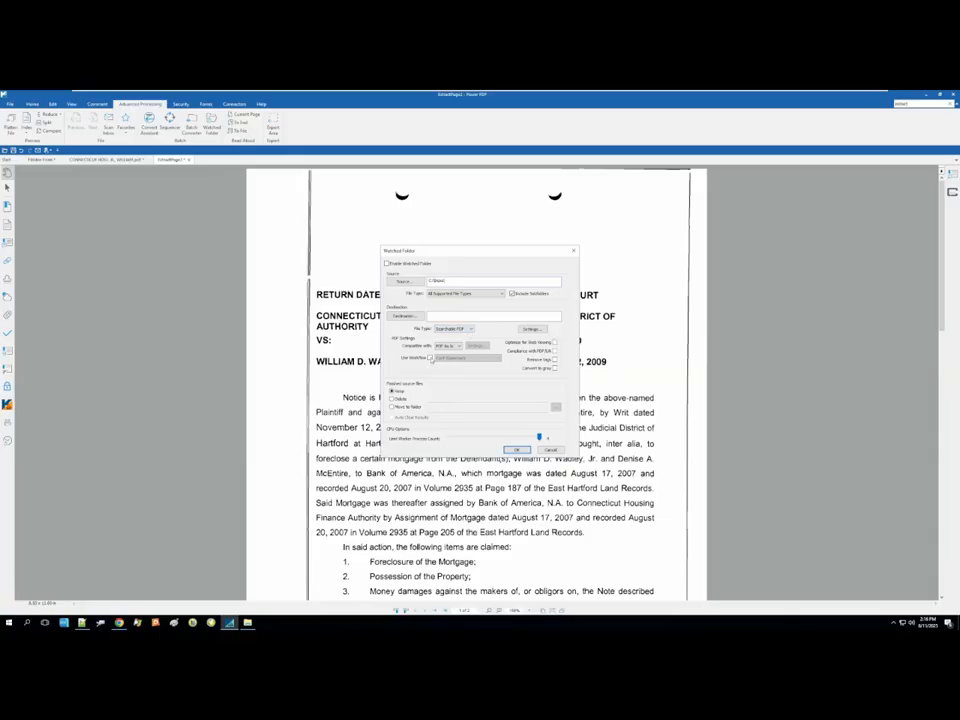
pyautogui.click(431, 358)
pyautogui.click(465, 358)
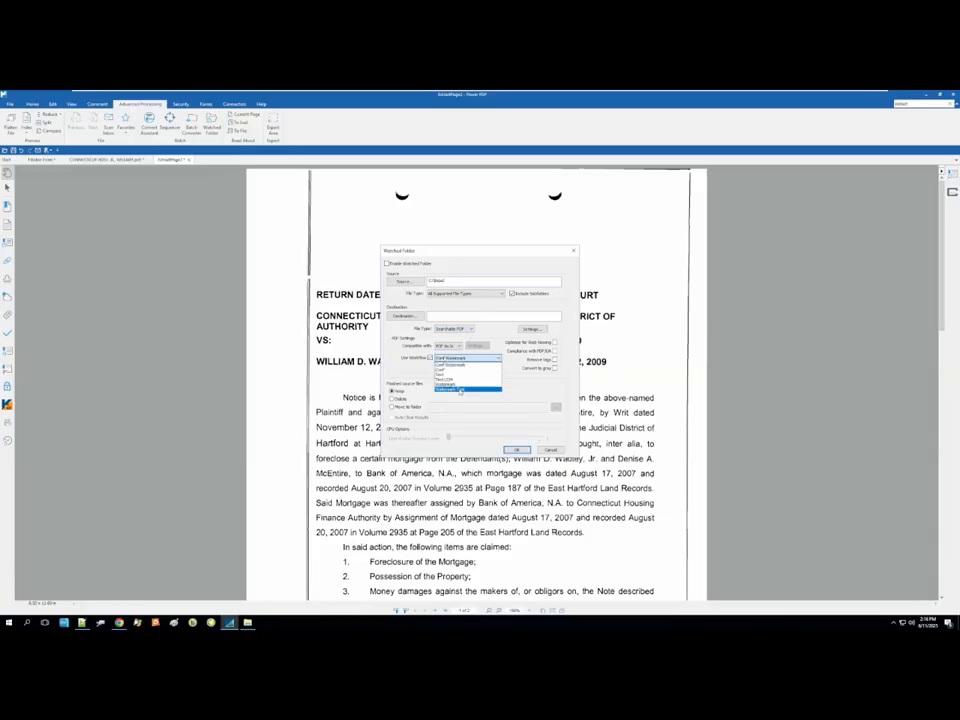
pyautogui.click(452, 385)
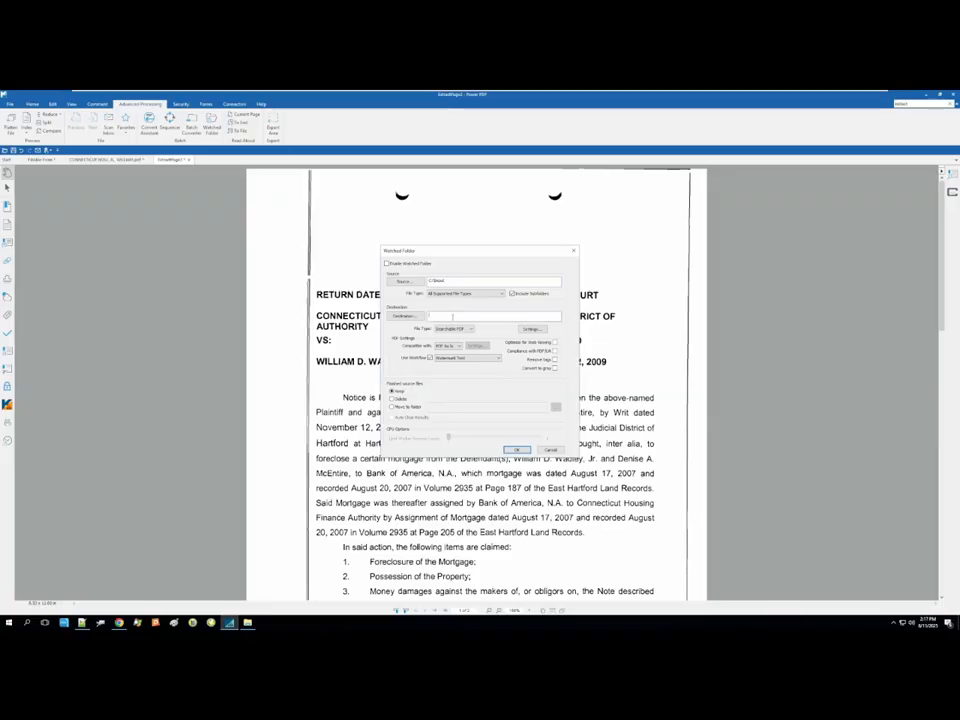
pyautogui.write('C:/Output')
pyautogui.click(552, 450)
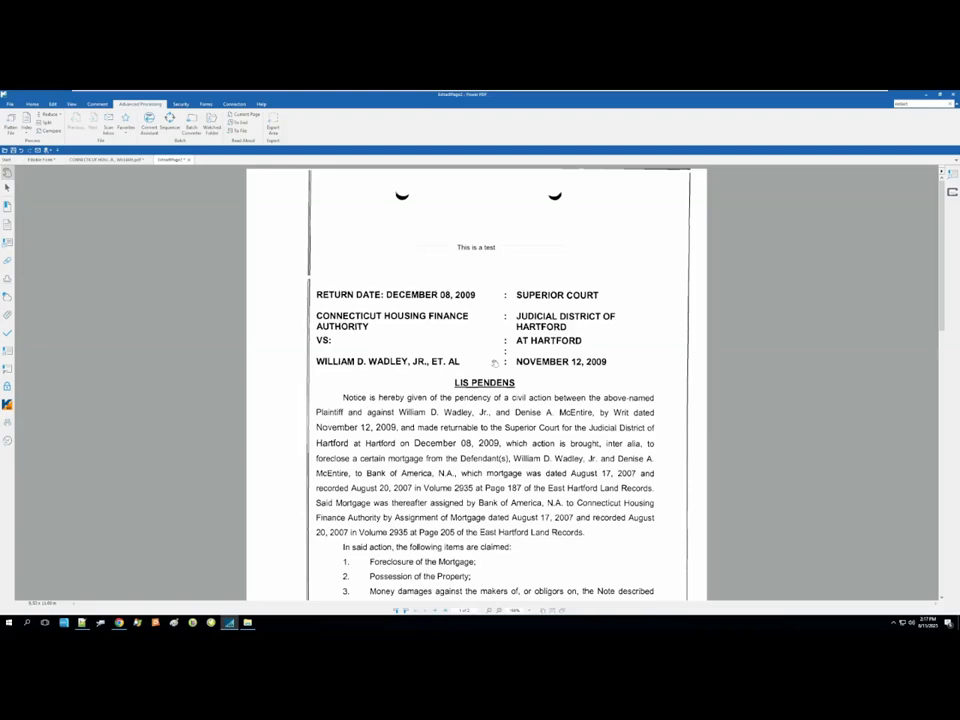
# - Mark the defendant's name line below "VS:" in the case heading for redaction as text
pyautogui.click(182, 104)
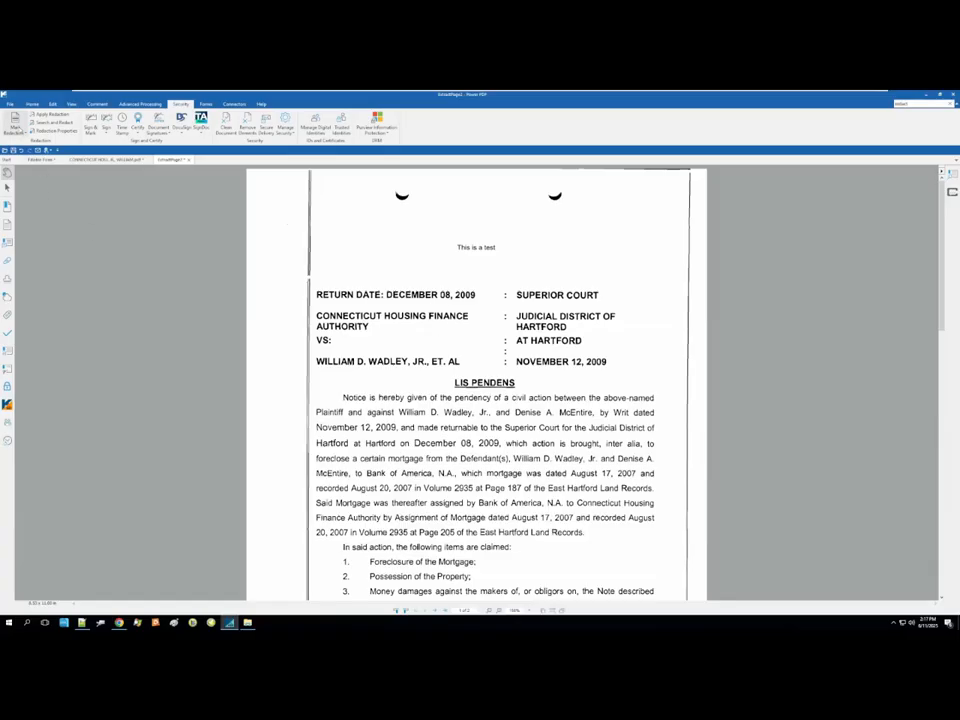
pyautogui.click(15, 130)
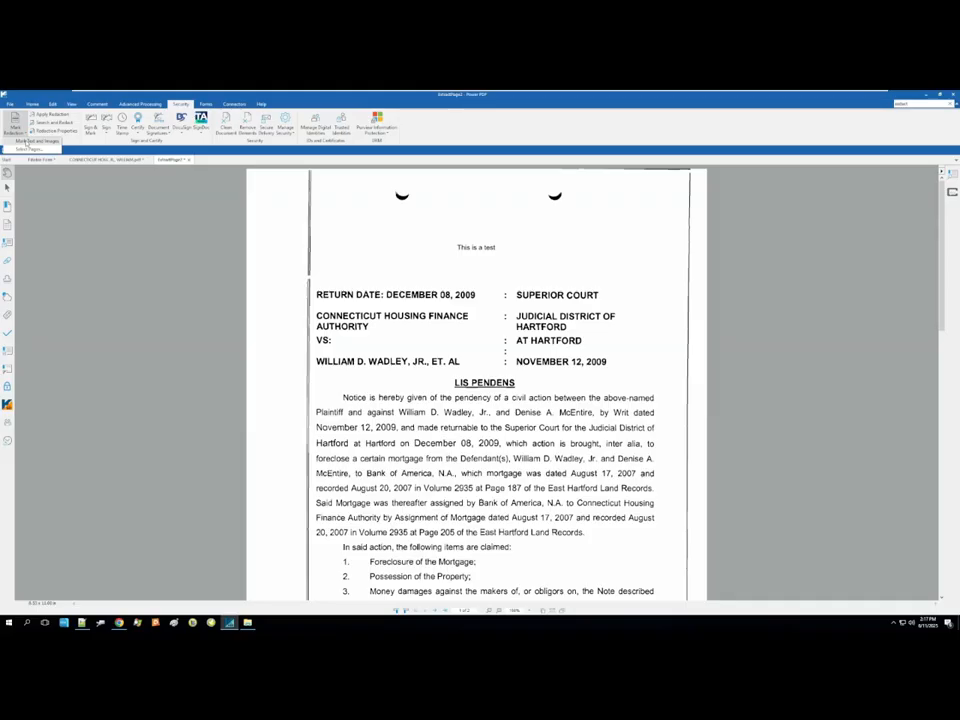
pyautogui.click(35, 141)
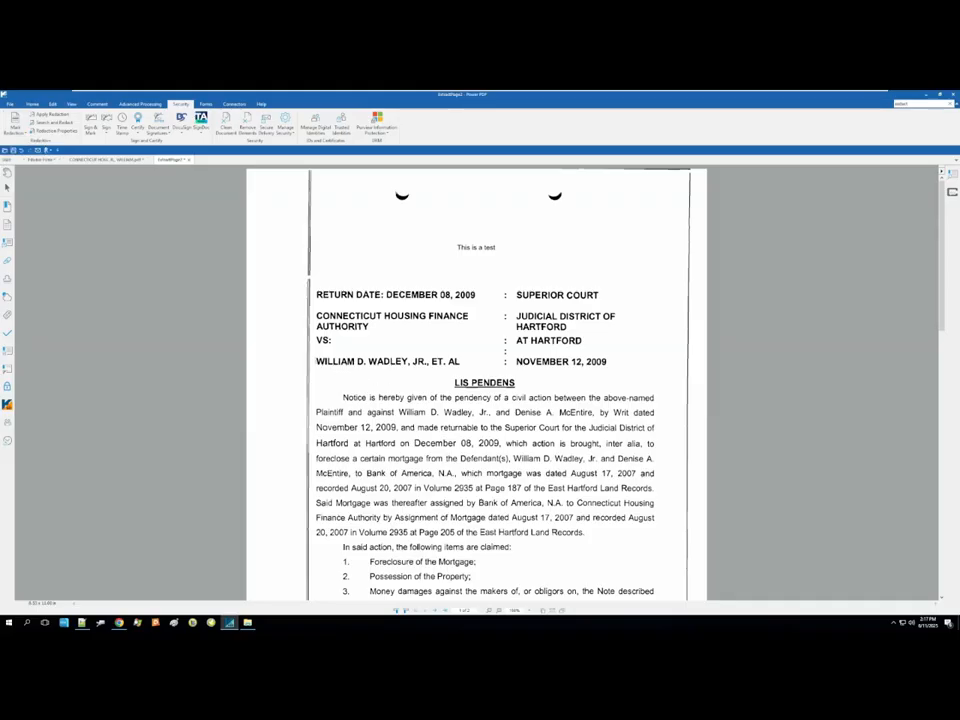
pyautogui.moveTo(316, 361); pyautogui.dragTo(462, 362)
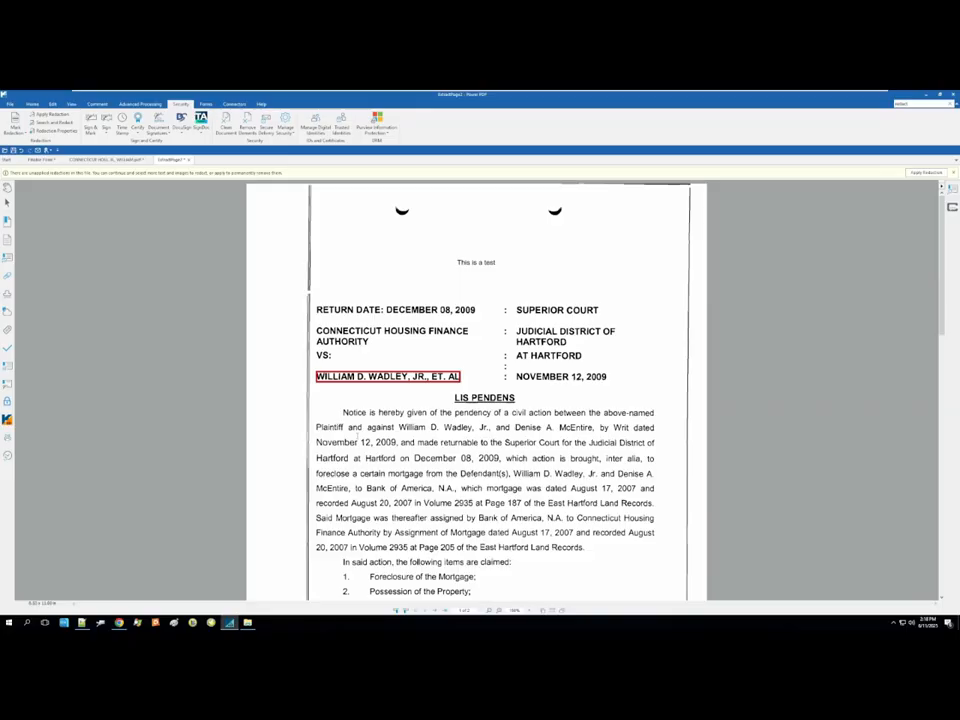
# - Enable overlay text on the marked redaction and set its custom text to "NAME"
pyautogui.moveTo(413, 379)
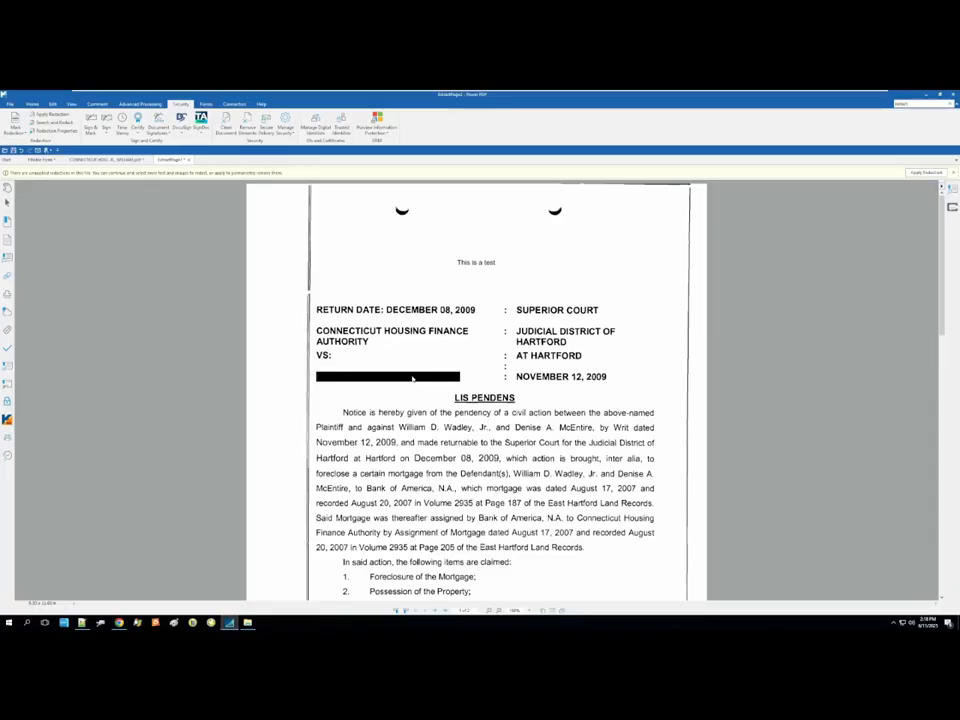
pyautogui.rightClick(412, 378)
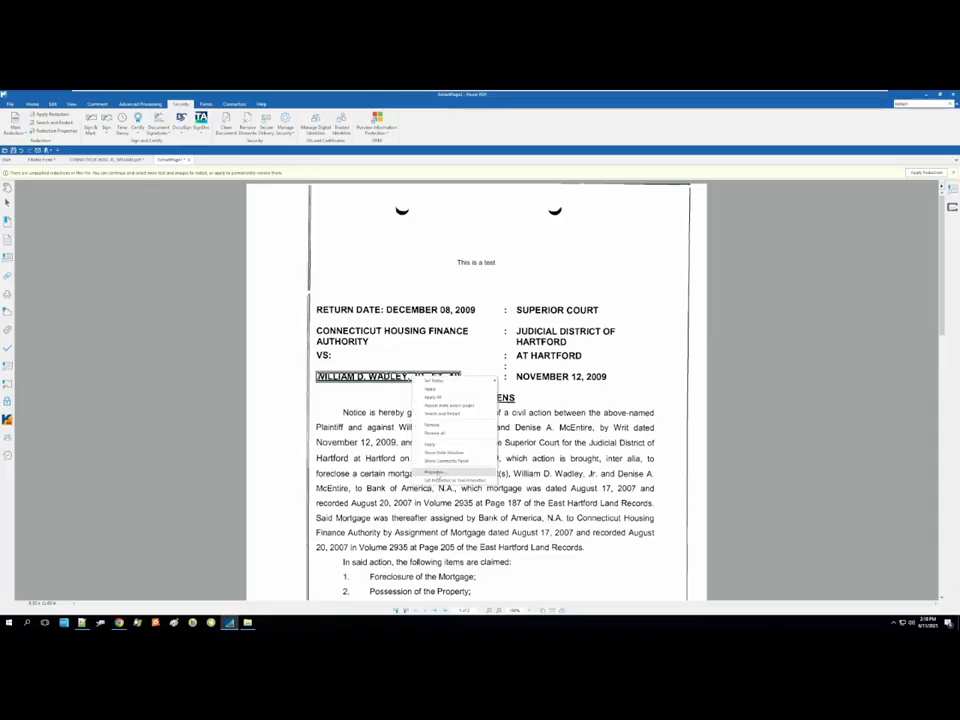
pyautogui.click(443, 472)
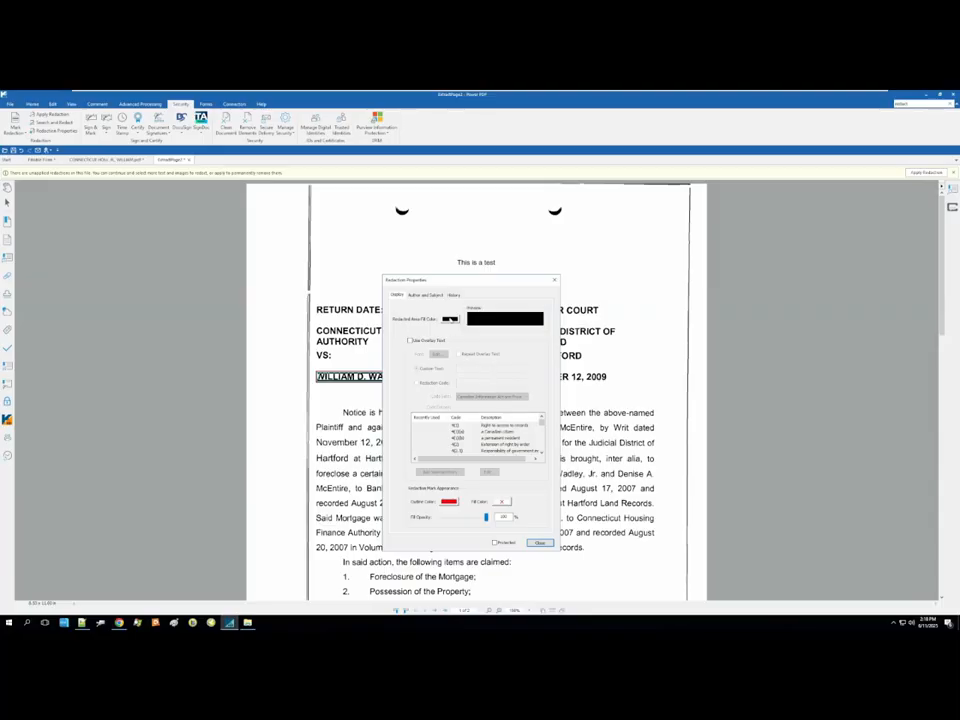
pyautogui.click(410, 340)
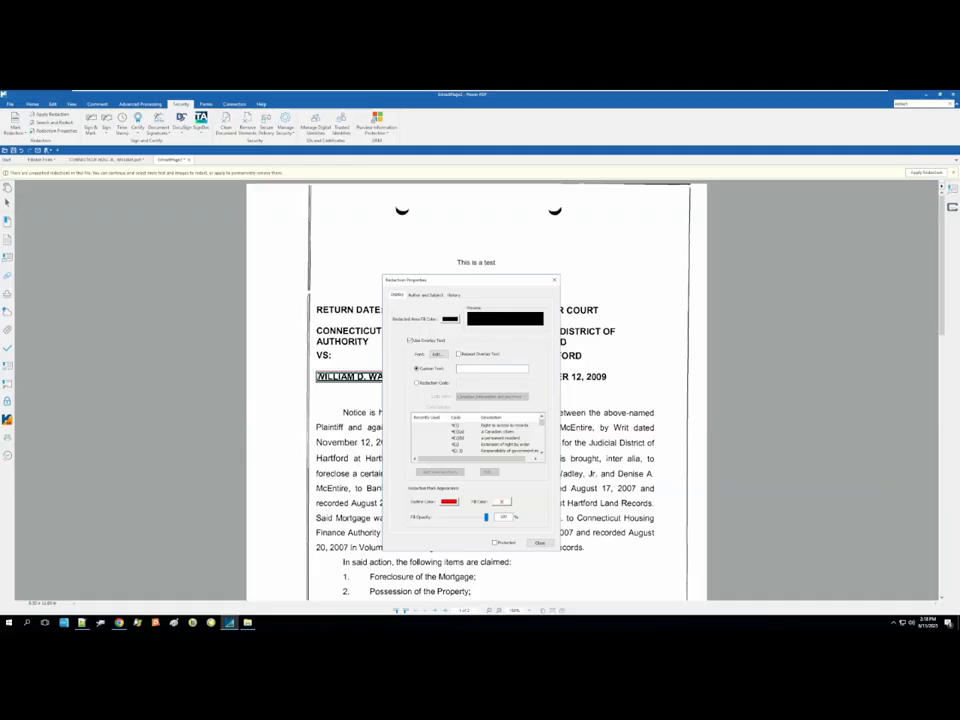
pyautogui.write('NAME')
pyautogui.click(540, 542)
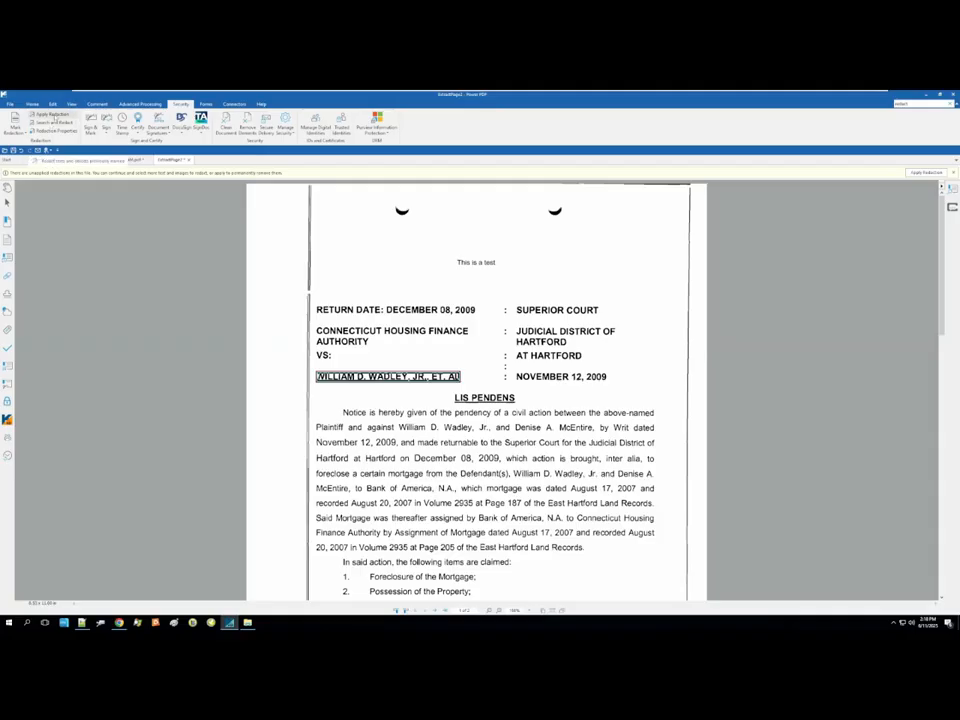
# - Apply the marked redaction permanently and dismiss the removal of additional document elements
pyautogui.click(53, 115)
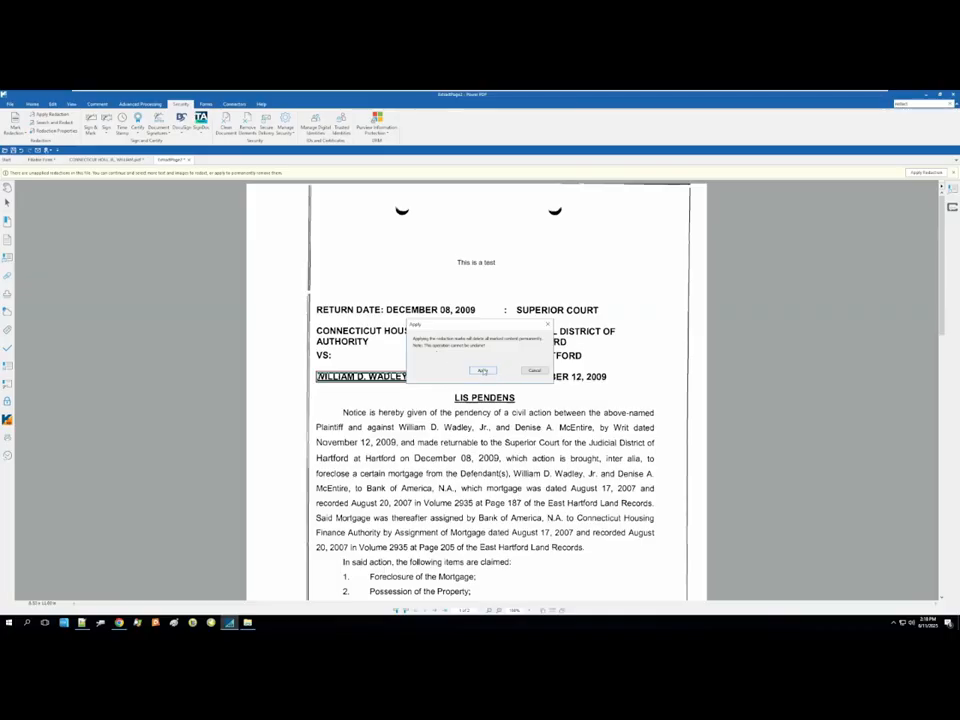
pyautogui.click(482, 370)
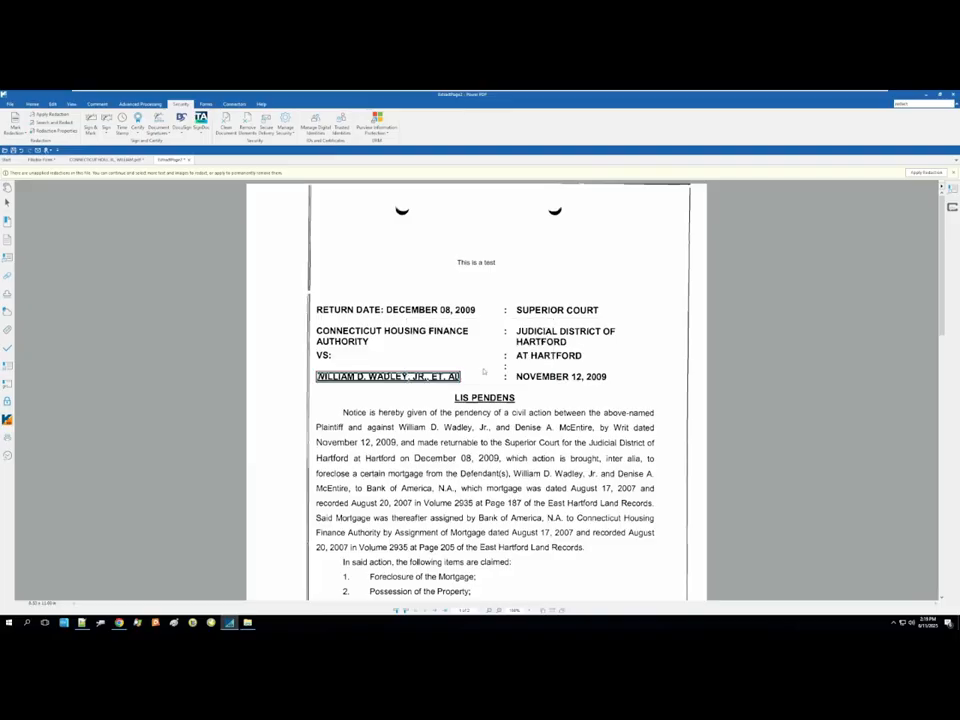
pyautogui.click(511, 375)
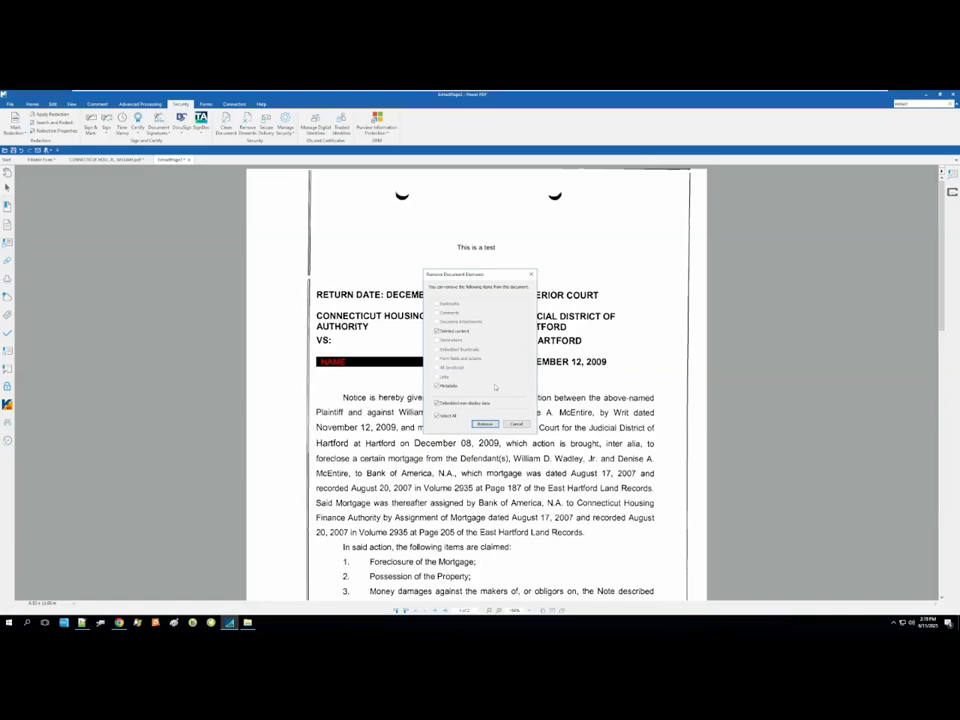
pyautogui.click(519, 425)
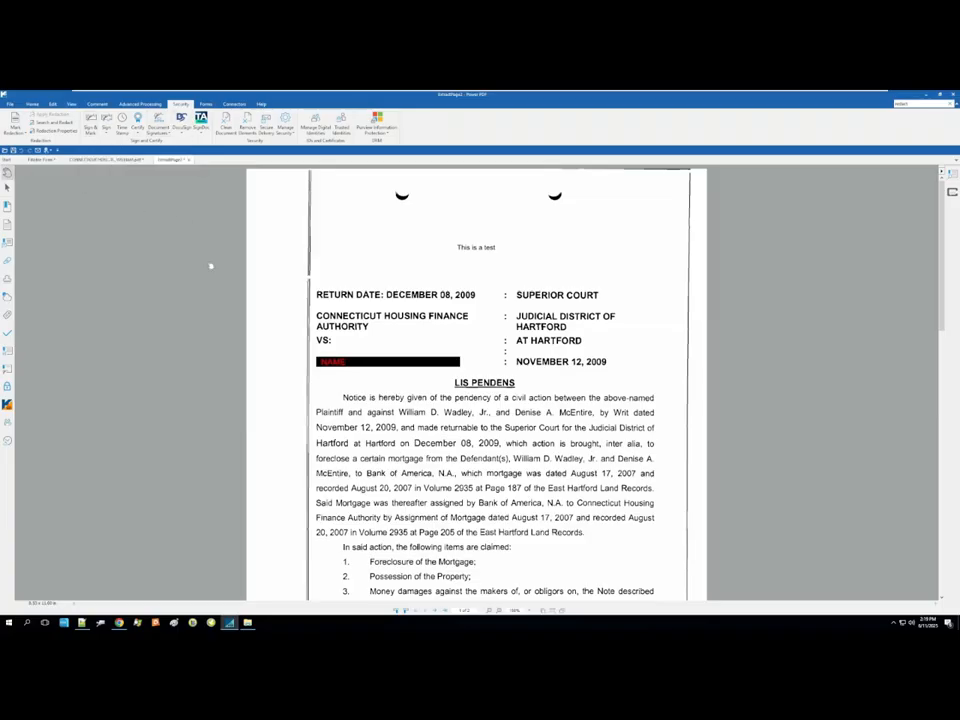
# - Switch to the EAA course purchase form and place a check mark on the Semester 1 (fall) box with Sign & Mark
pyautogui.click(38, 160)
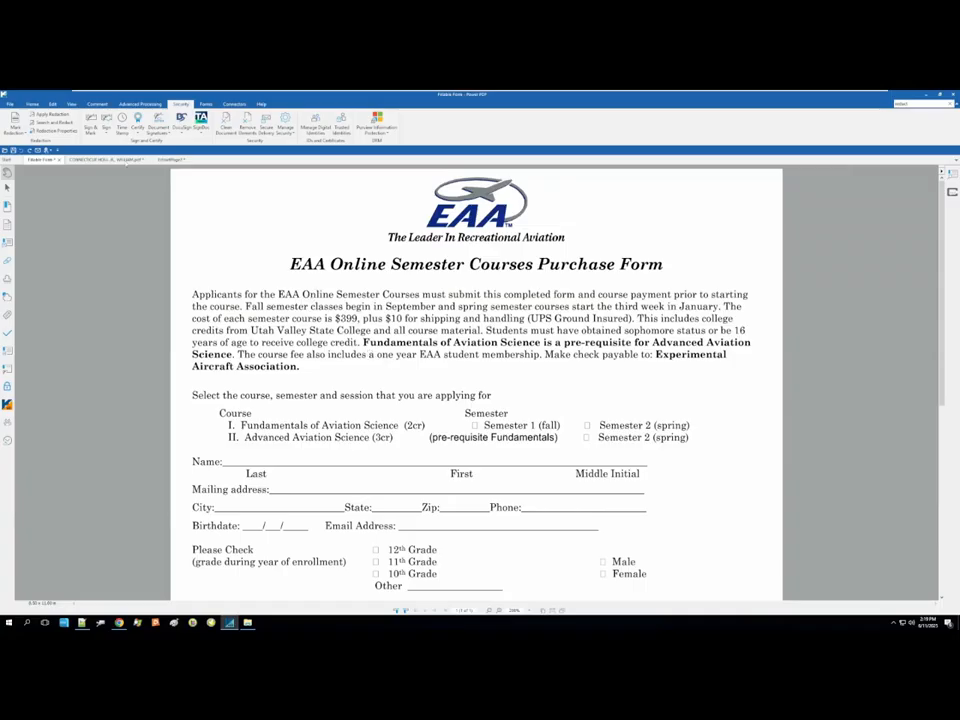
pyautogui.click(90, 126)
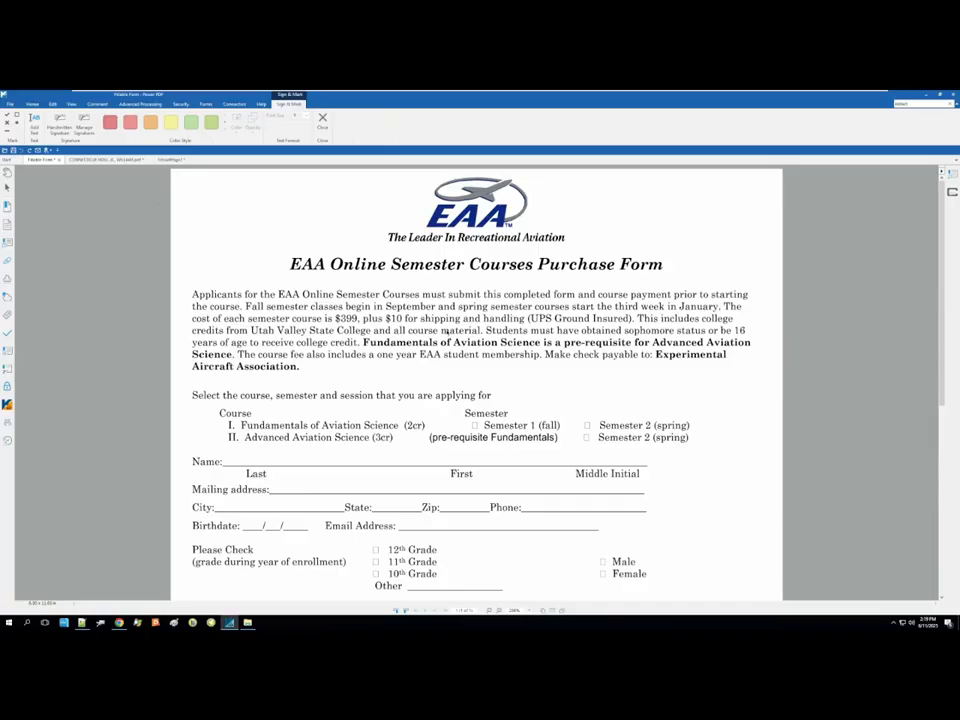
pyautogui.scroll(-5, 443, 330)
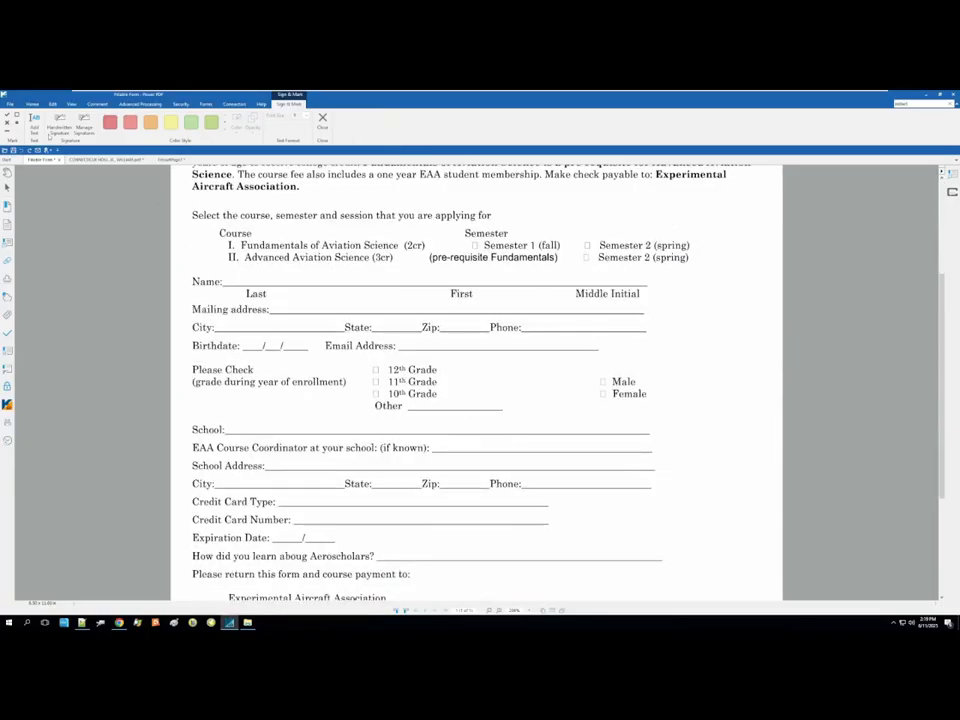
pyautogui.click(8, 117)
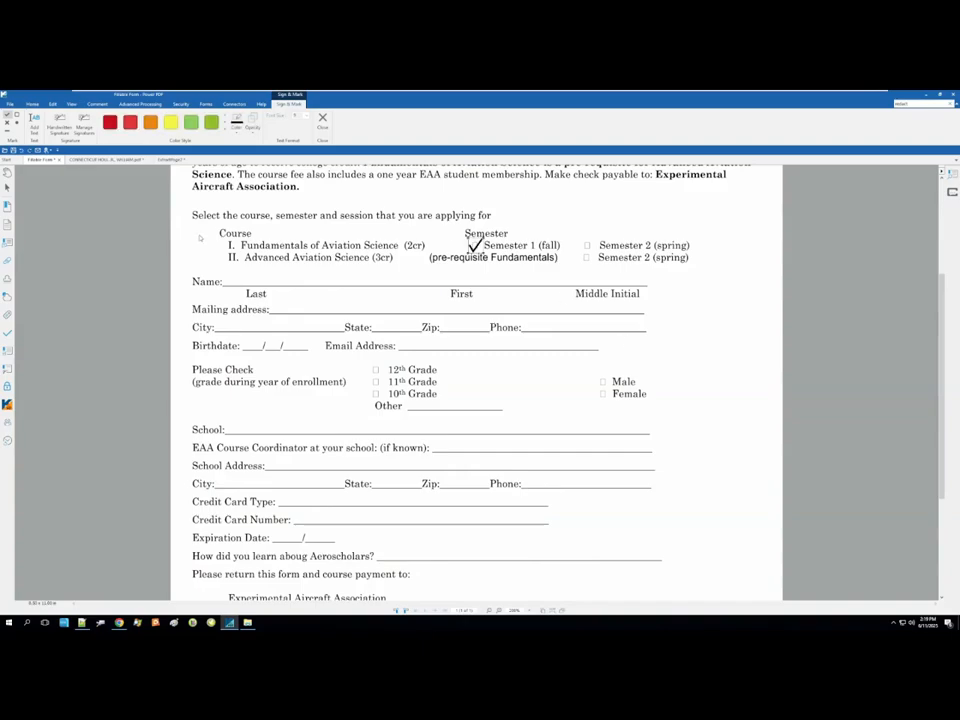
# - Add the applicant's last name as text on the form's Name line
pyautogui.click(34, 118)
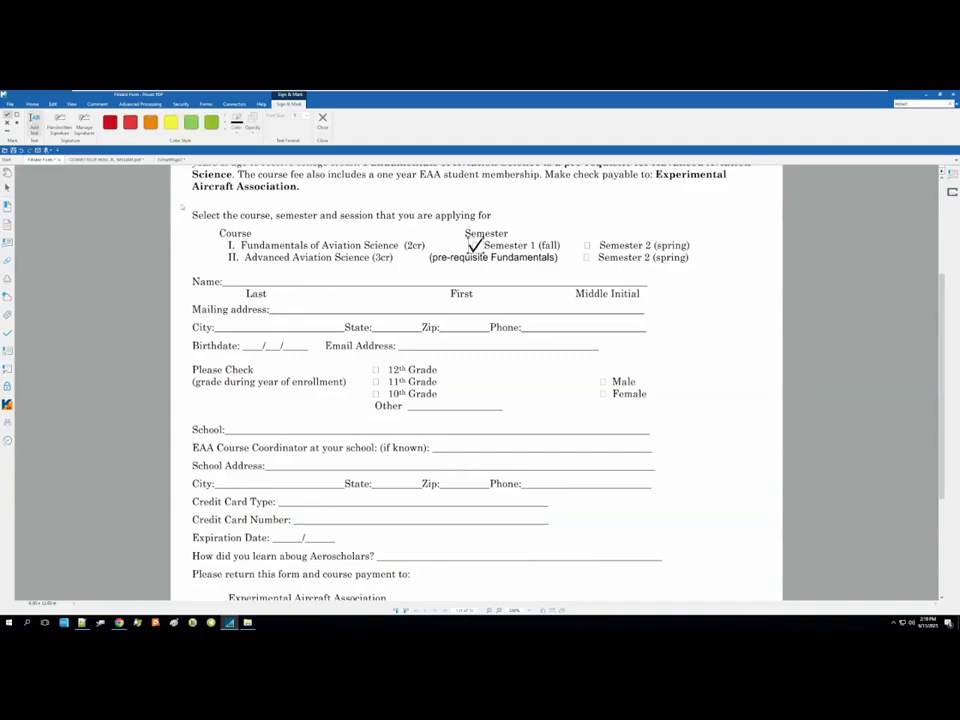
pyautogui.click(239, 280)
pyautogui.write('Smith')
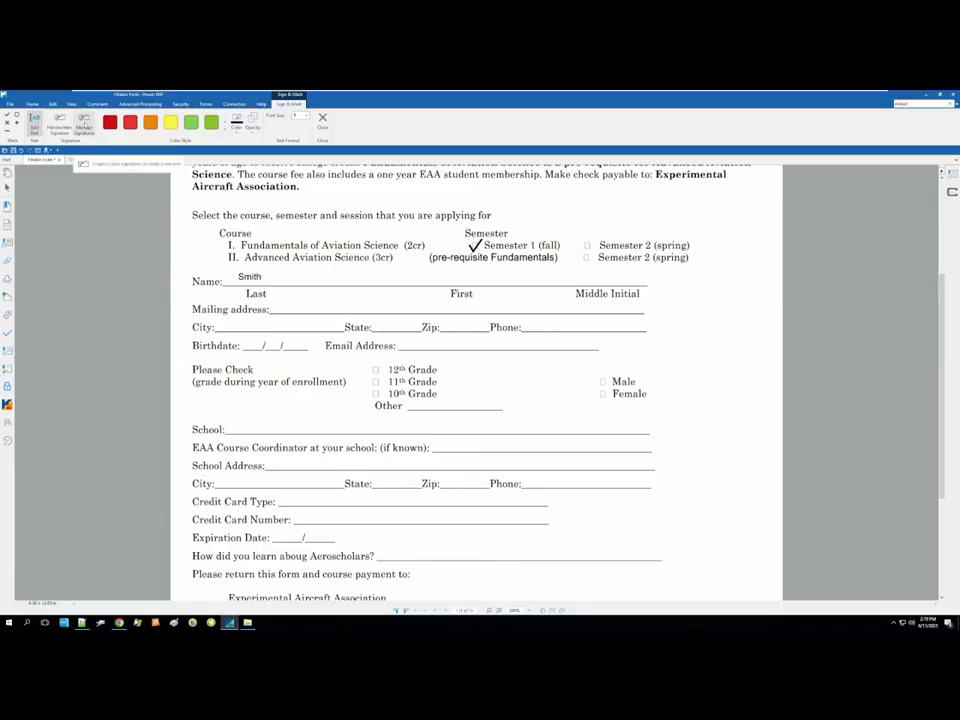
# - Try adding a hand-drawn signature to the stored signatures, view the other creation methods, and discard it
pyautogui.click(85, 120)
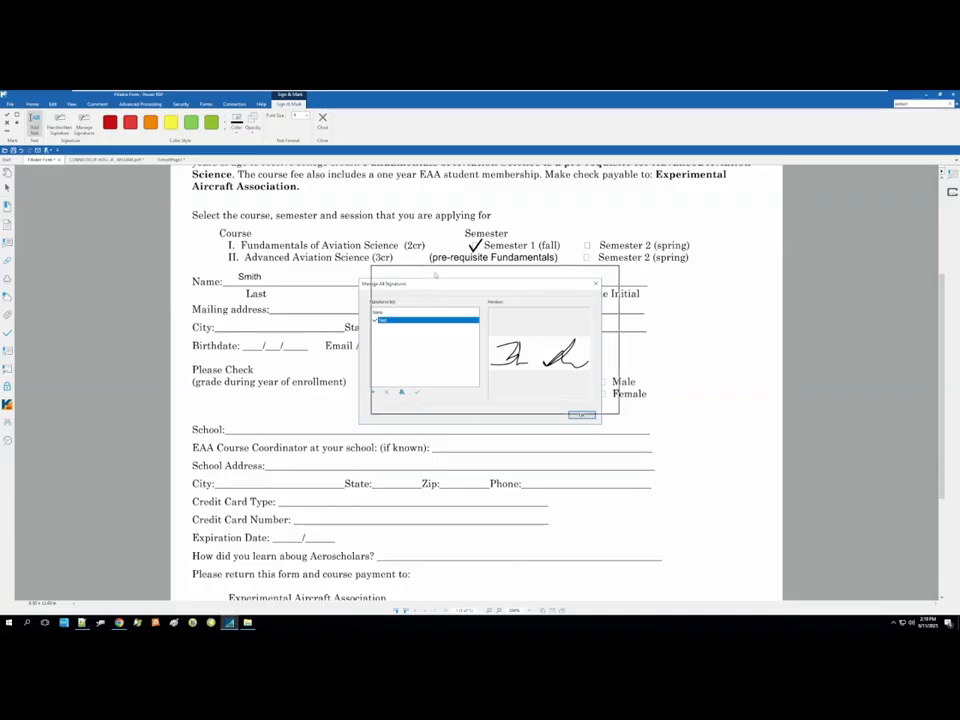
pyautogui.moveTo(393, 284); pyautogui.dragTo(411, 267)
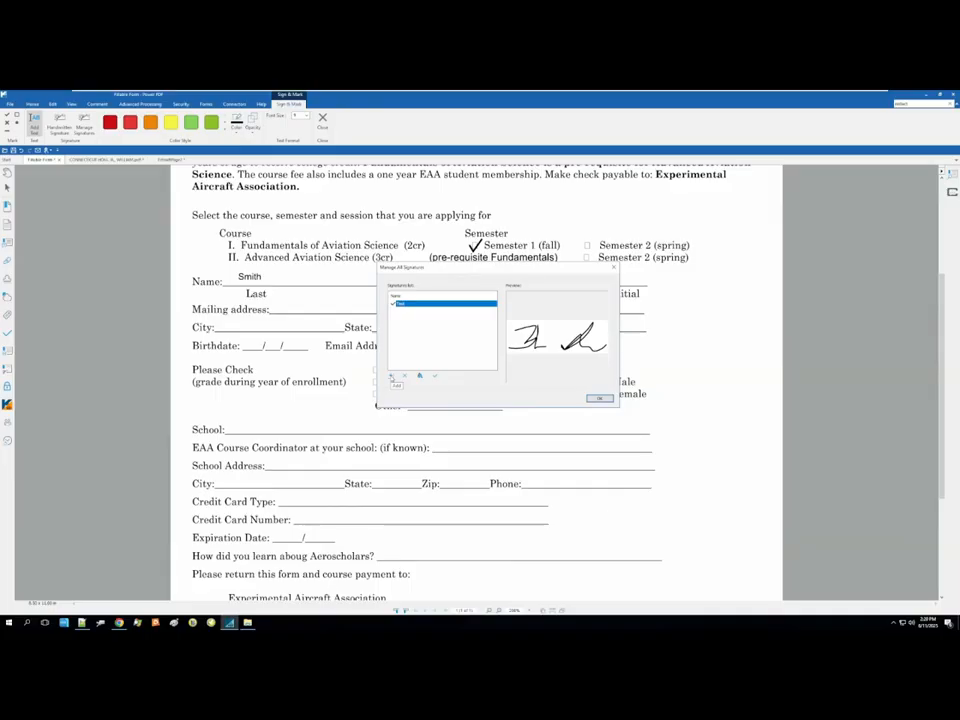
pyautogui.click(391, 376)
pyautogui.moveTo(462, 330)
pyautogui.mouseDown()
pyautogui.moveTo(448, 358)
pyautogui.moveTo(527, 343)
pyautogui.mouseUp()
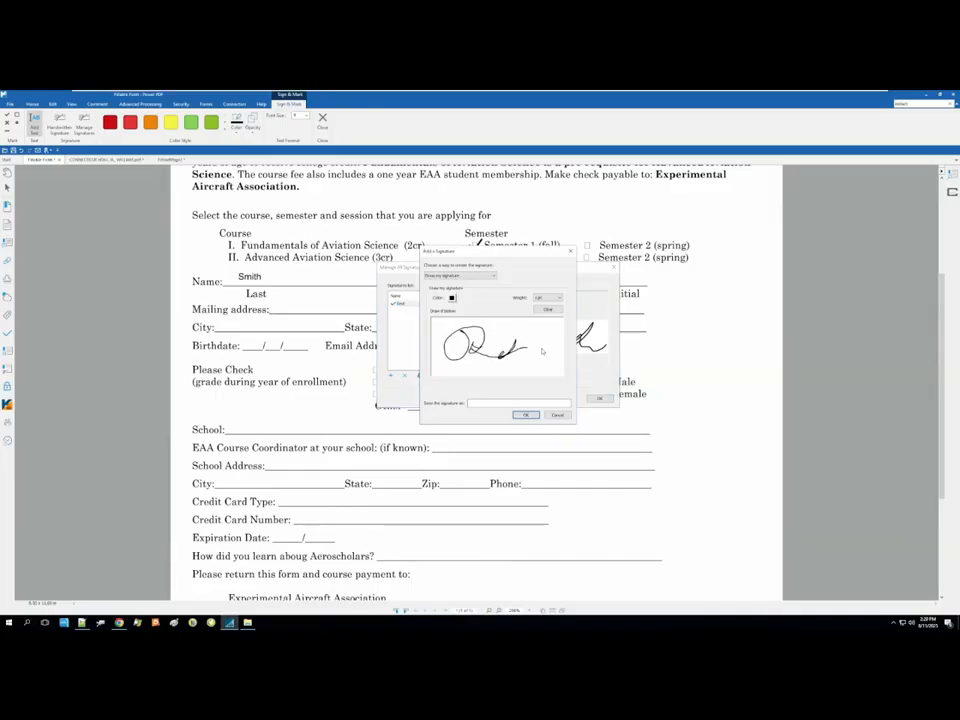
pyautogui.click(472, 279)
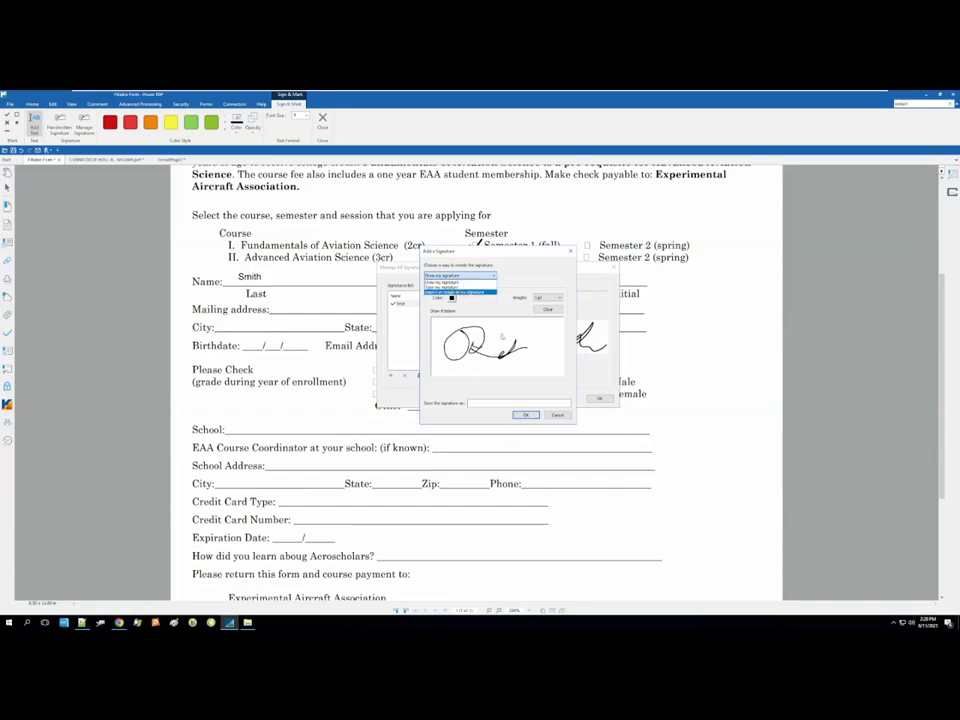
pyautogui.click(561, 413)
pyautogui.click(562, 414)
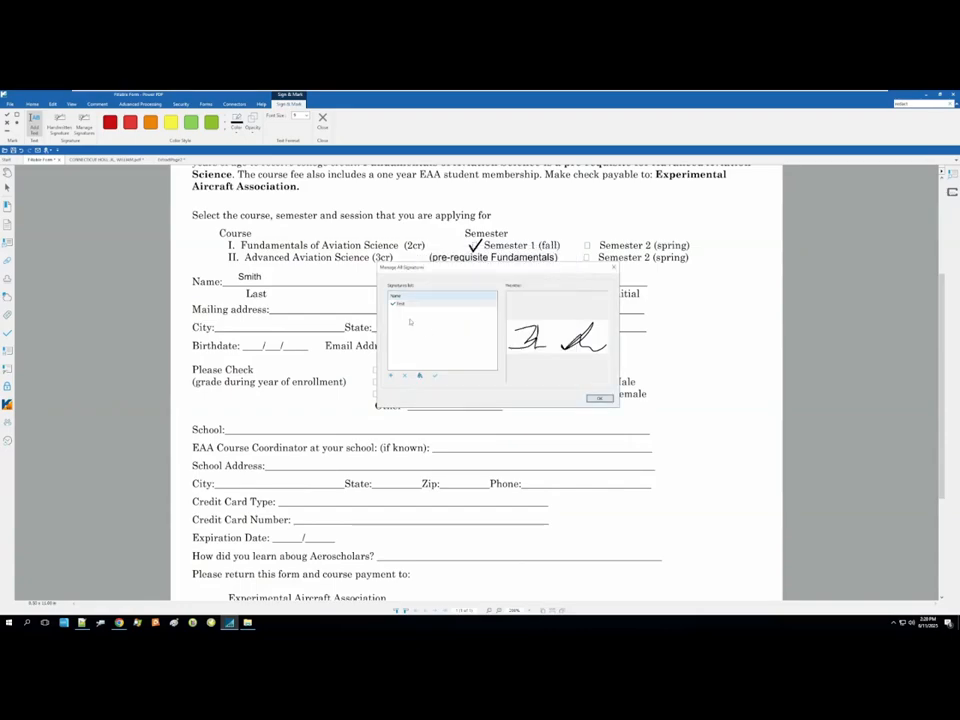
pyautogui.click(600, 398)
# - Place the stored handwritten signature beside the return address near the form's end, and delete it
pyautogui.scroll(-4, 567, 383)
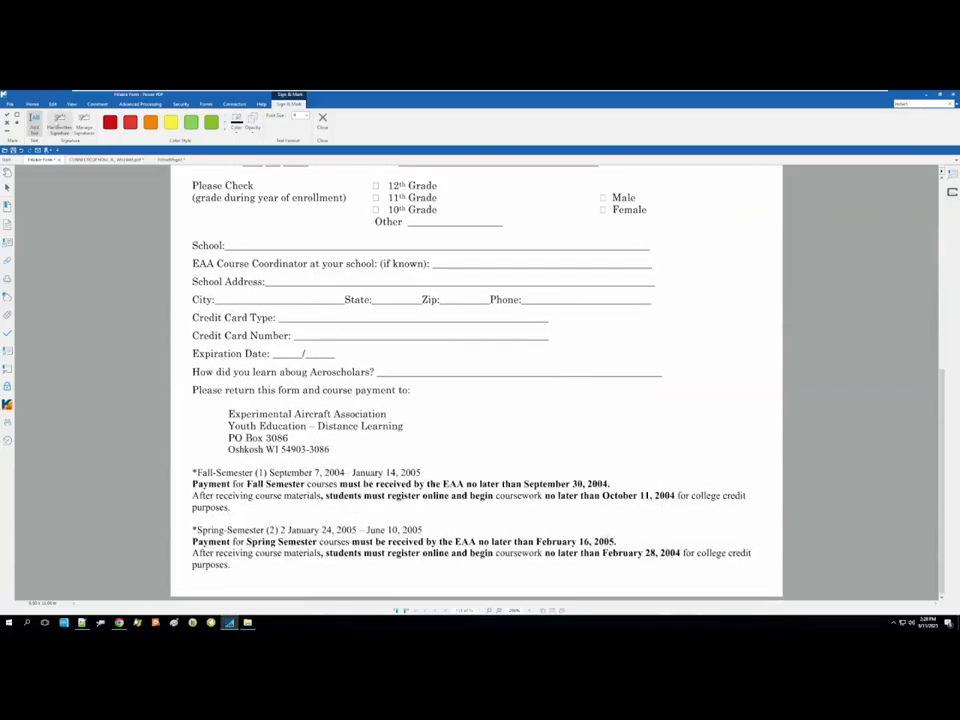
pyautogui.click(60, 120)
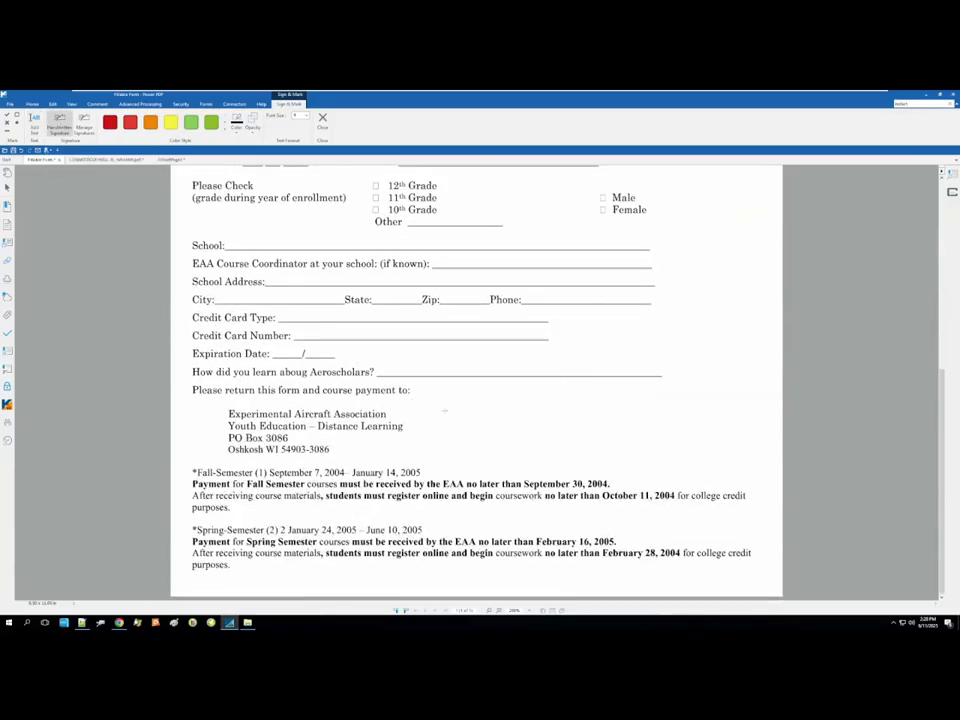
pyautogui.click(565, 432)
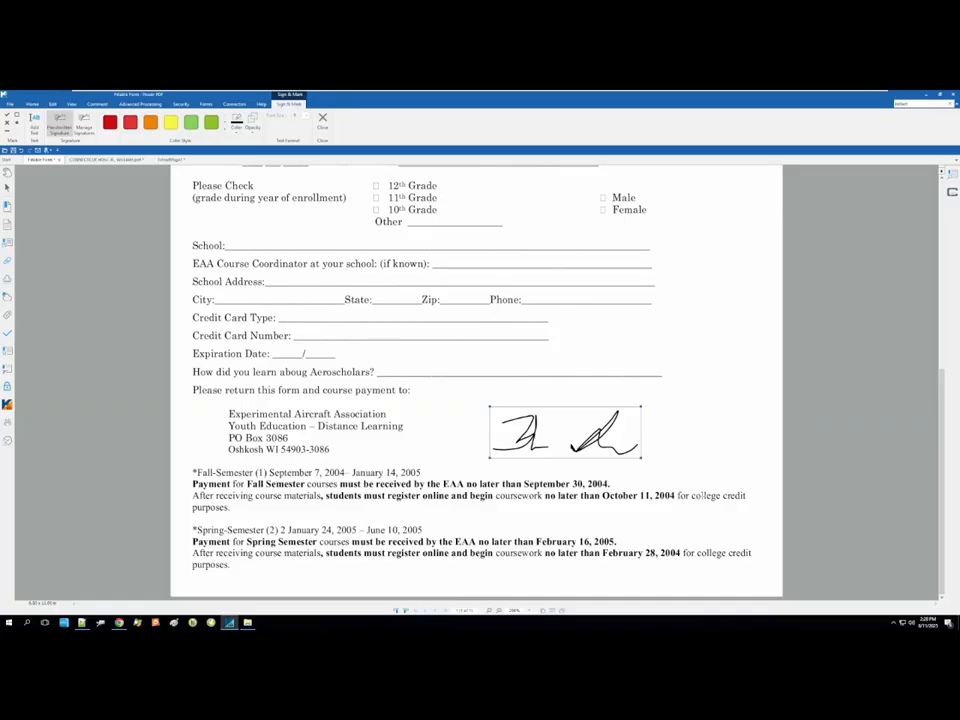
pyautogui.press('Delete')
# - Undo the check mark and name text added to the form, and return to the security tools
pyautogui.scroll(-2, 628, 373)
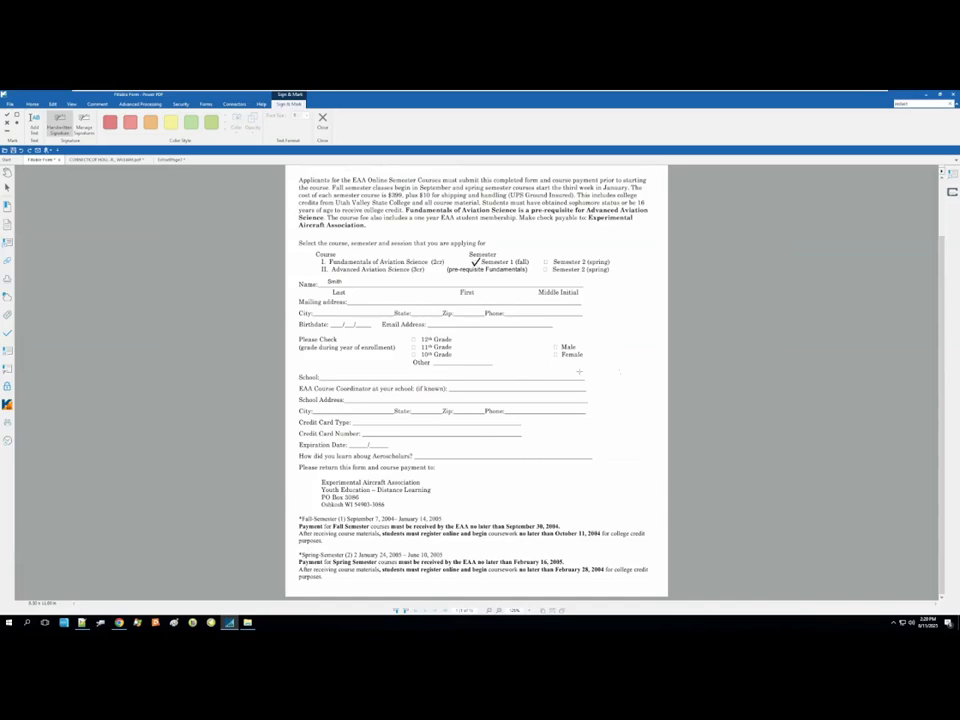
pyautogui.hotkey('ctrl', 'z')
pyautogui.hotkey('ctrl', 'z')
pyautogui.hotkey('ctrl', 'z')
pyautogui.hotkey('ctrl', 'z')
pyautogui.hotkey('ctrl', 'z')
pyautogui.click(181, 104)
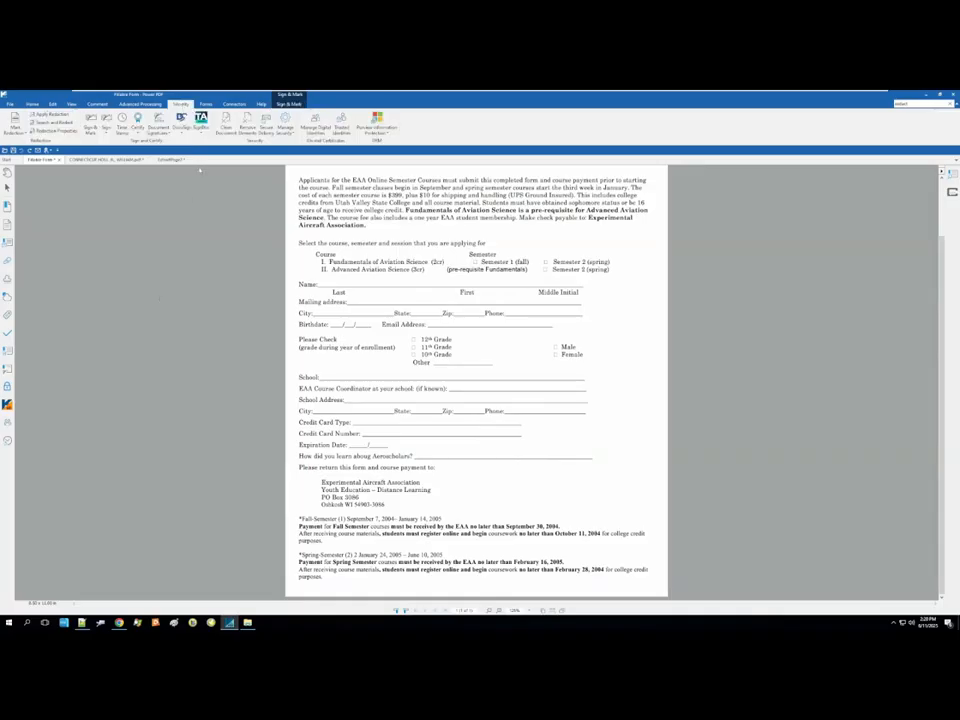
# - Start a digital signature area beside the return address near the form's end, and choose the signer's personal digital ID
pyautogui.click(106, 130)
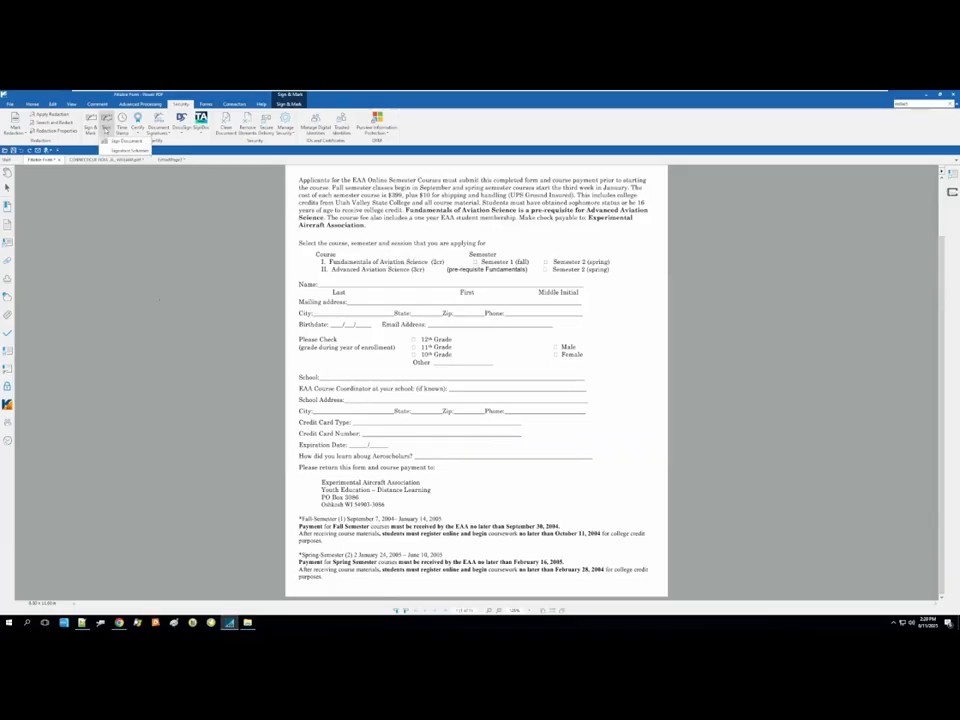
pyautogui.click(115, 142)
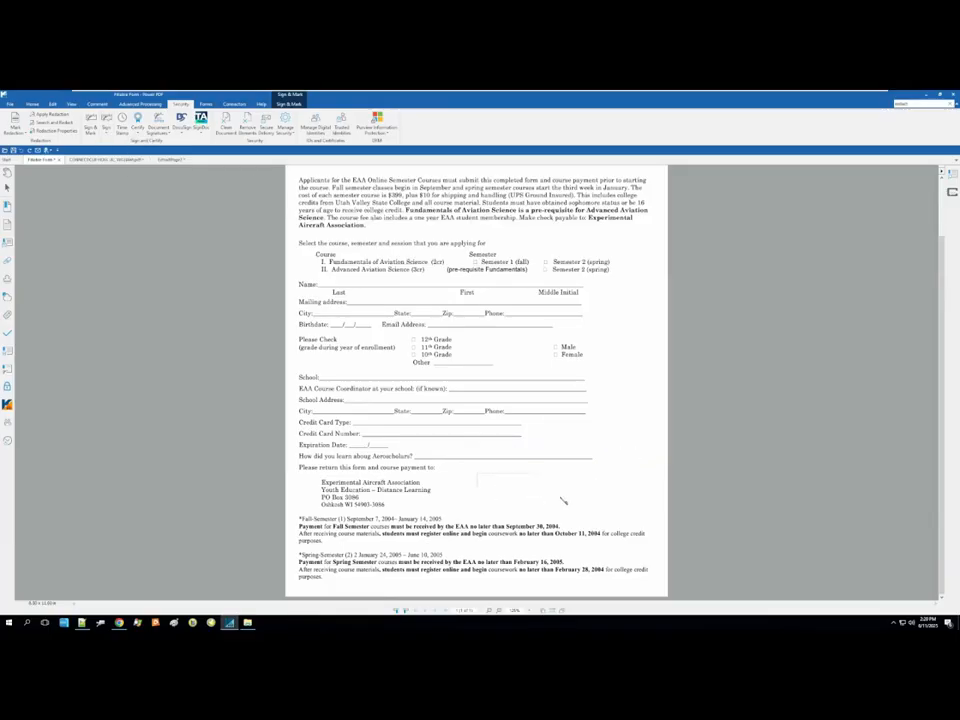
pyautogui.moveTo(563, 501); pyautogui.dragTo(611, 514)
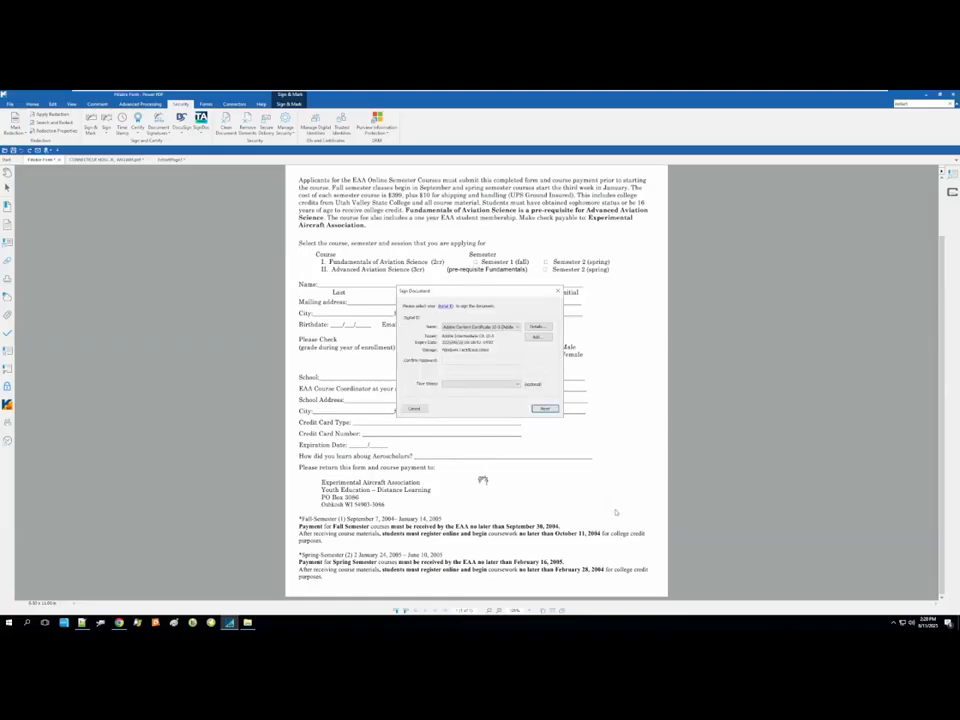
pyautogui.click(480, 327)
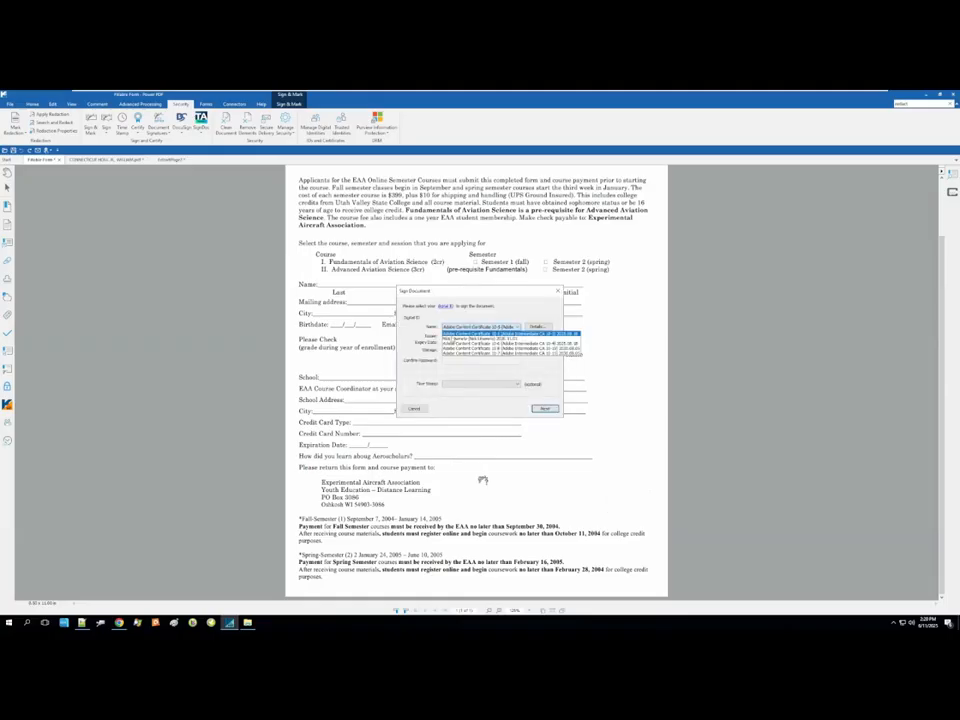
pyautogui.click(480, 334)
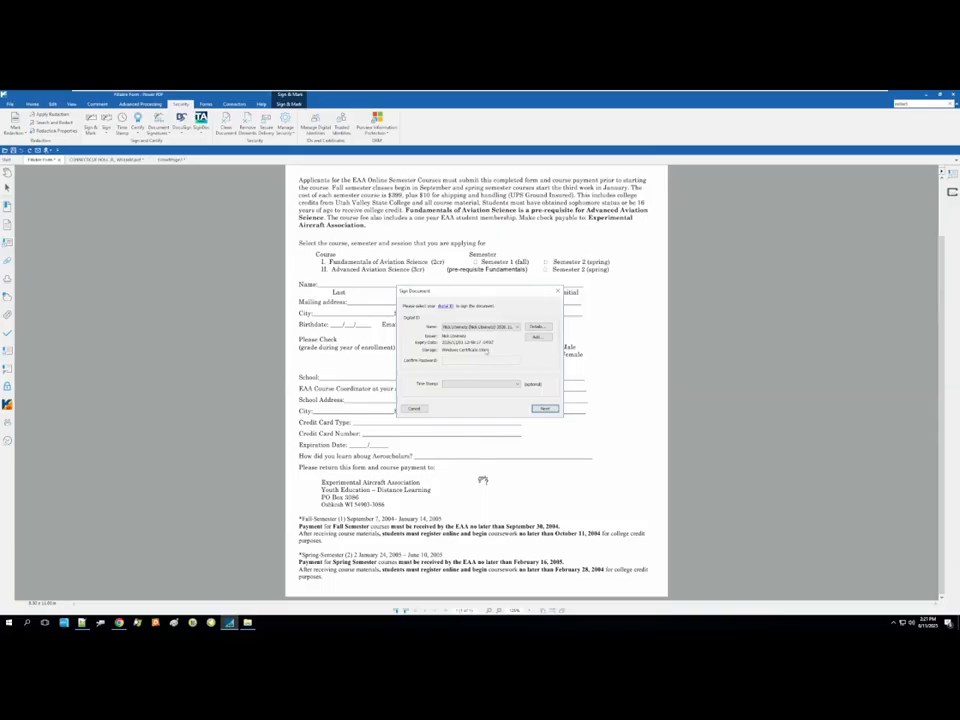
pyautogui.click(550, 408)
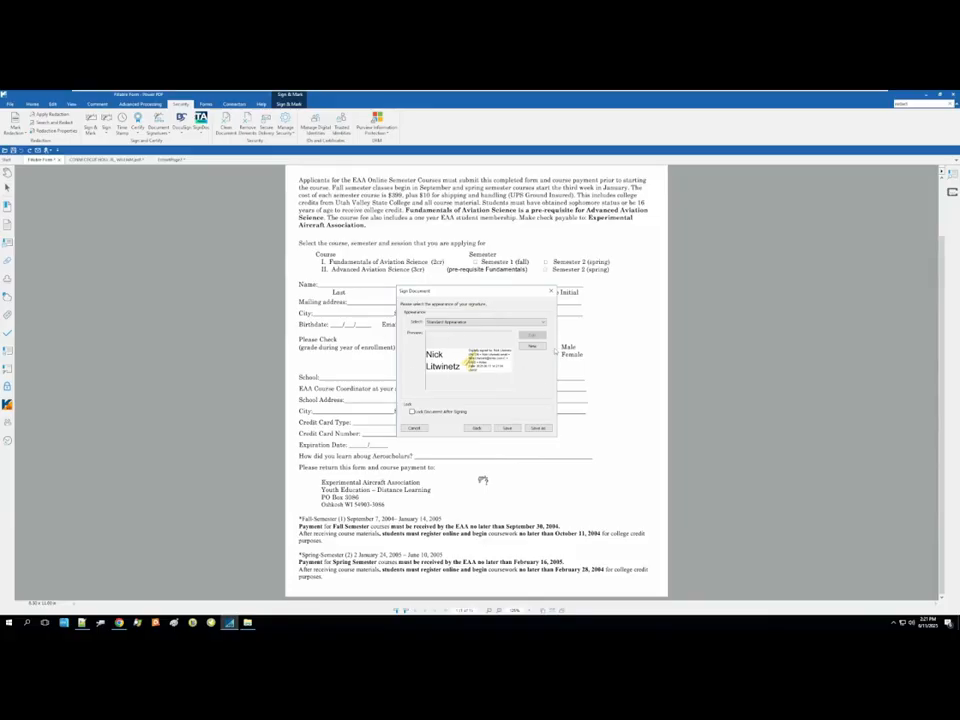
# - View the configuration options for a new signature appearance, and cancel both the appearance and the document signing
pyautogui.click(534, 347)
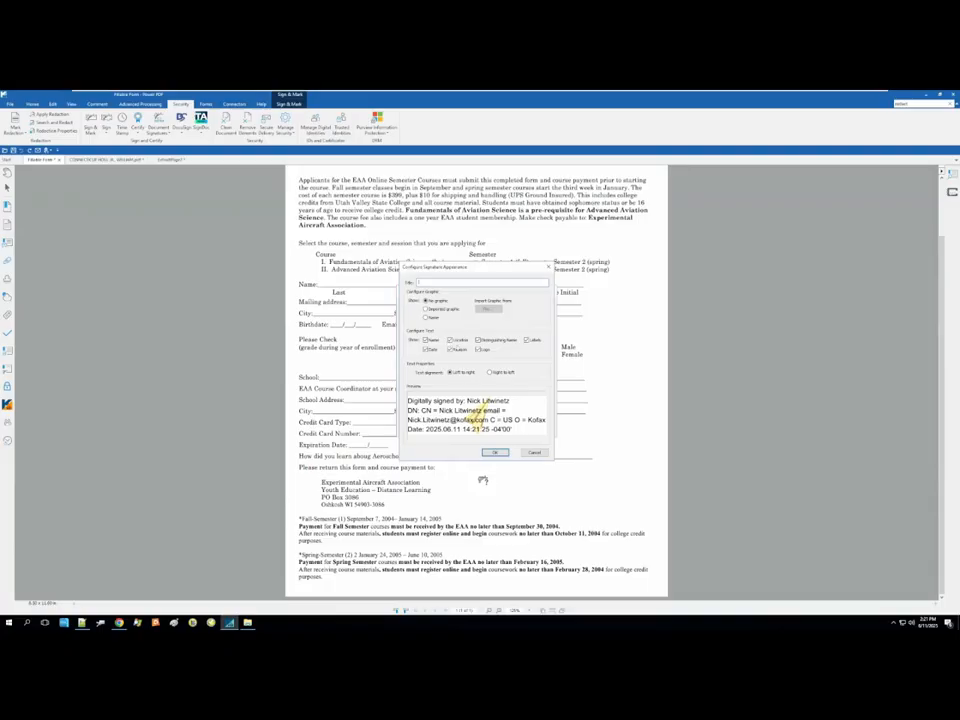
pyautogui.click(535, 453)
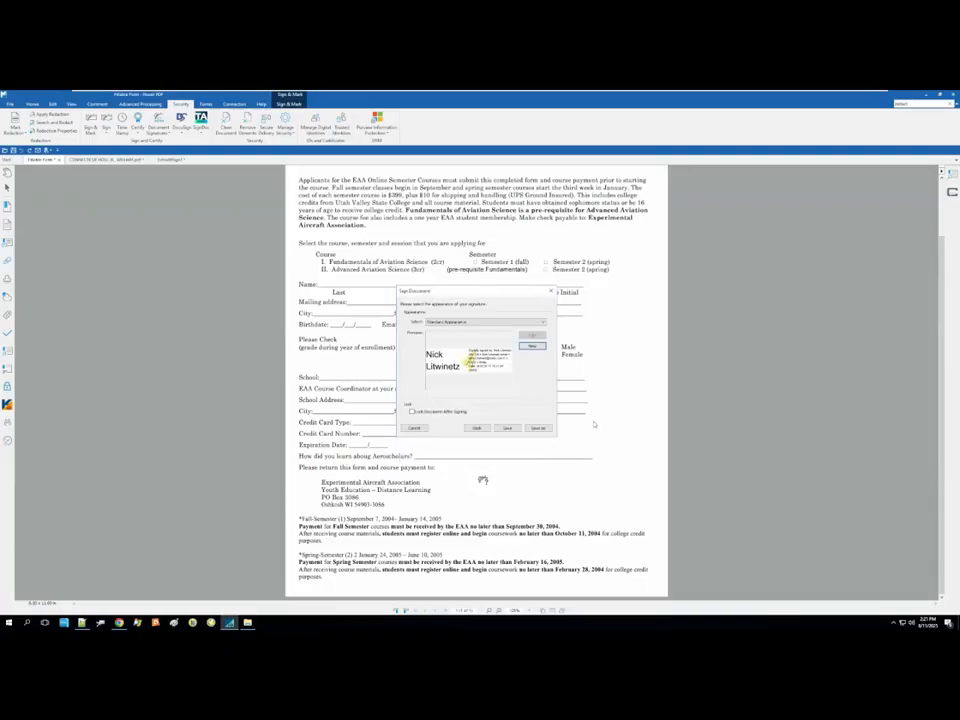
pyautogui.click(561, 285)
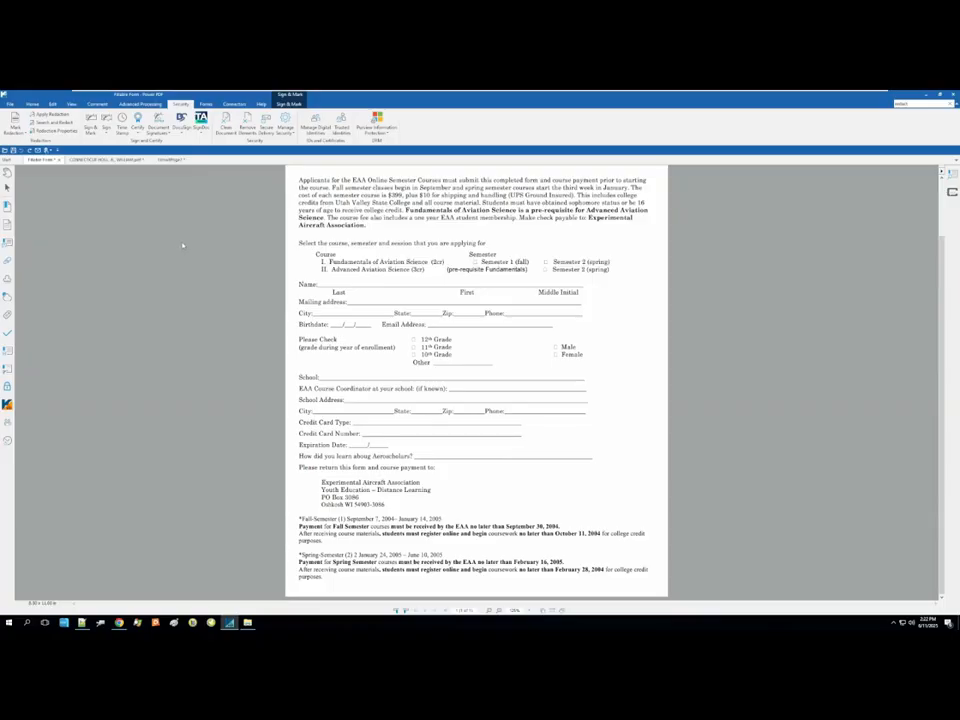
# - Open the form's document security settings and choose Password Security as the security method
pyautogui.scroll(1, 197, 250)
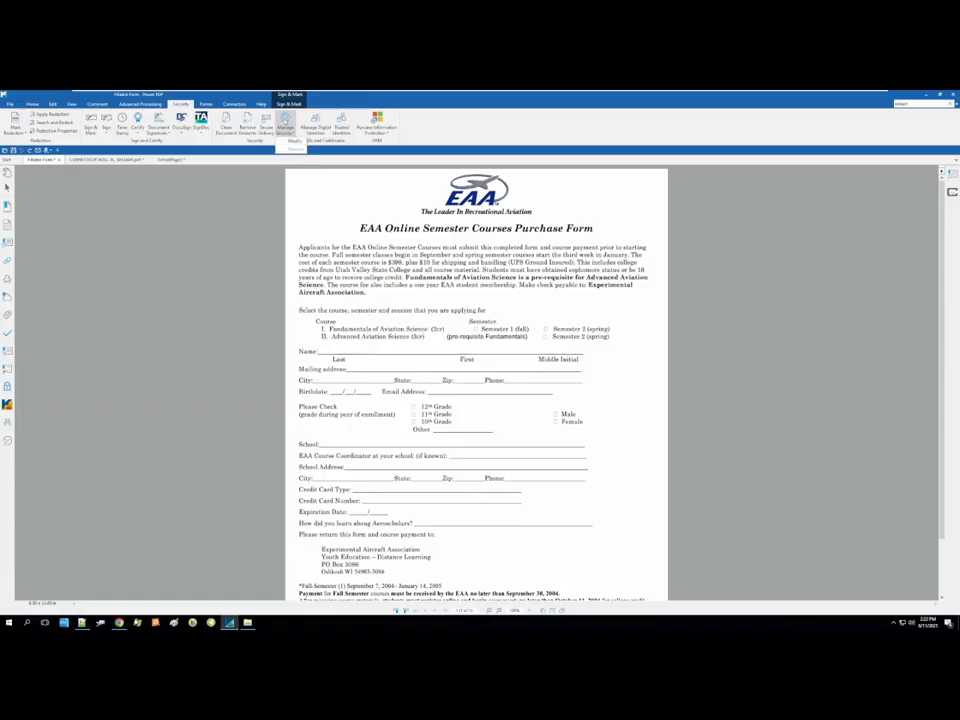
pyautogui.click(293, 139)
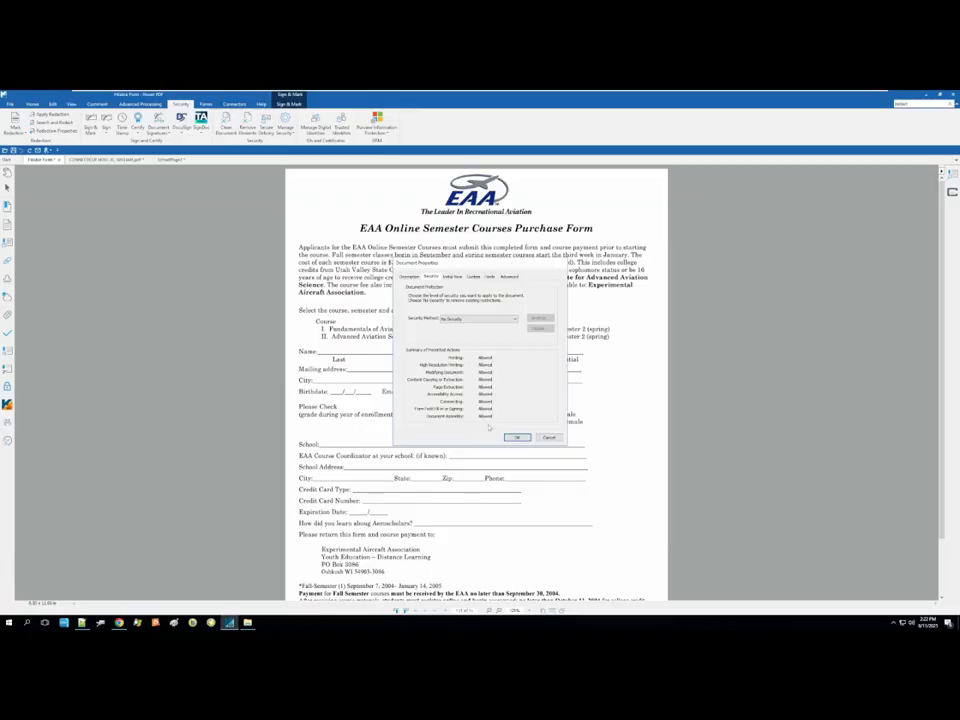
pyautogui.click(489, 319)
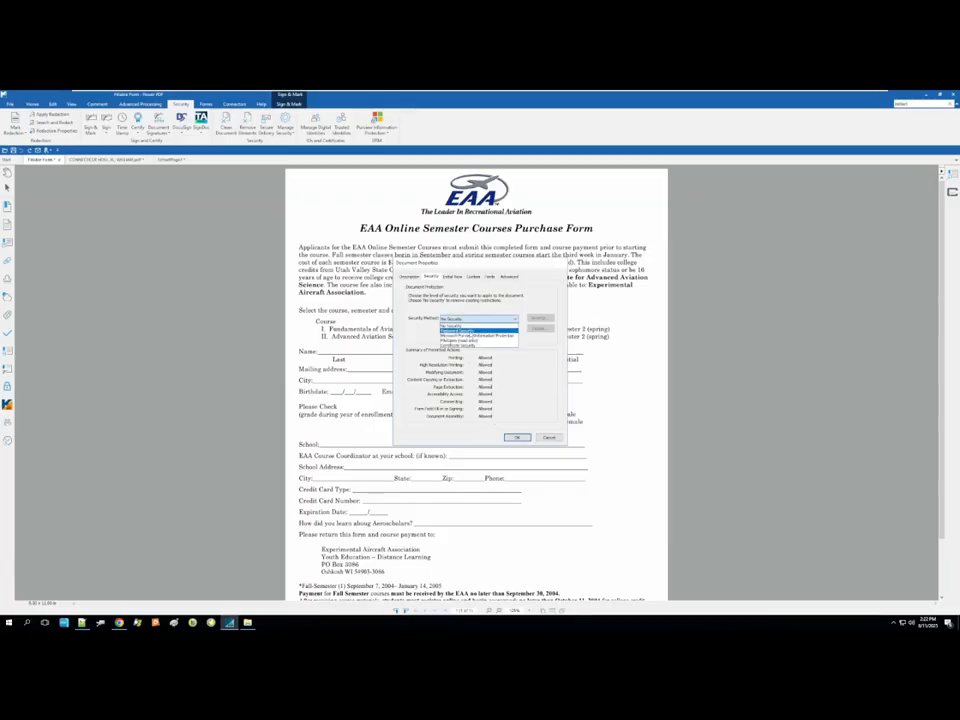
pyautogui.click(460, 331)
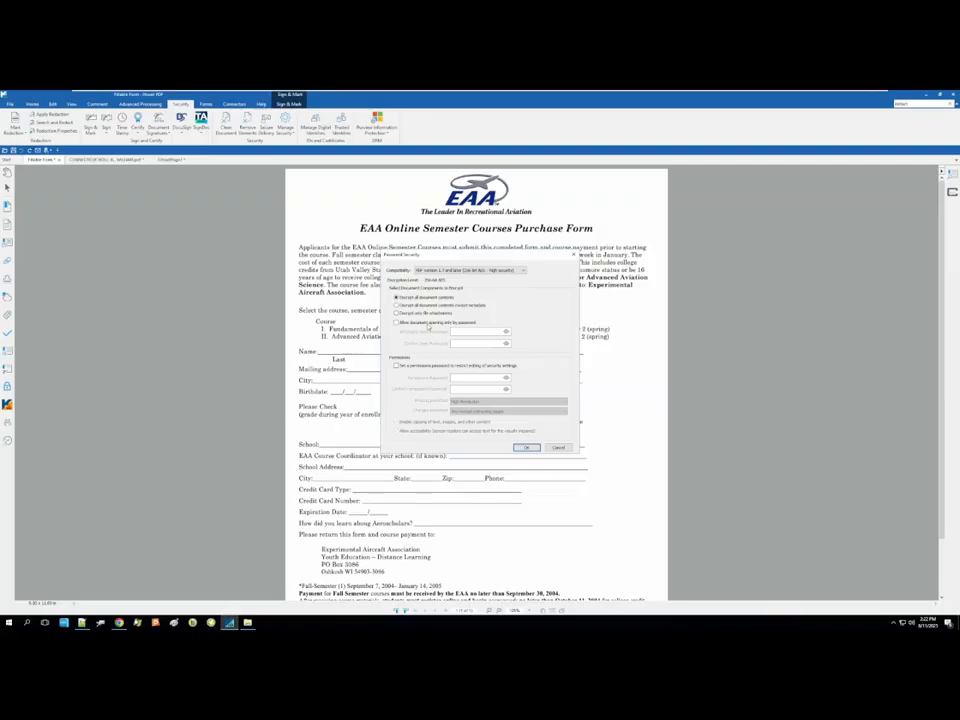
# - Try requiring a password to open the document with PDF version 1.7 and later 256-bit AES high security compatibility, and turn the requirement off
pyautogui.click(396, 322)
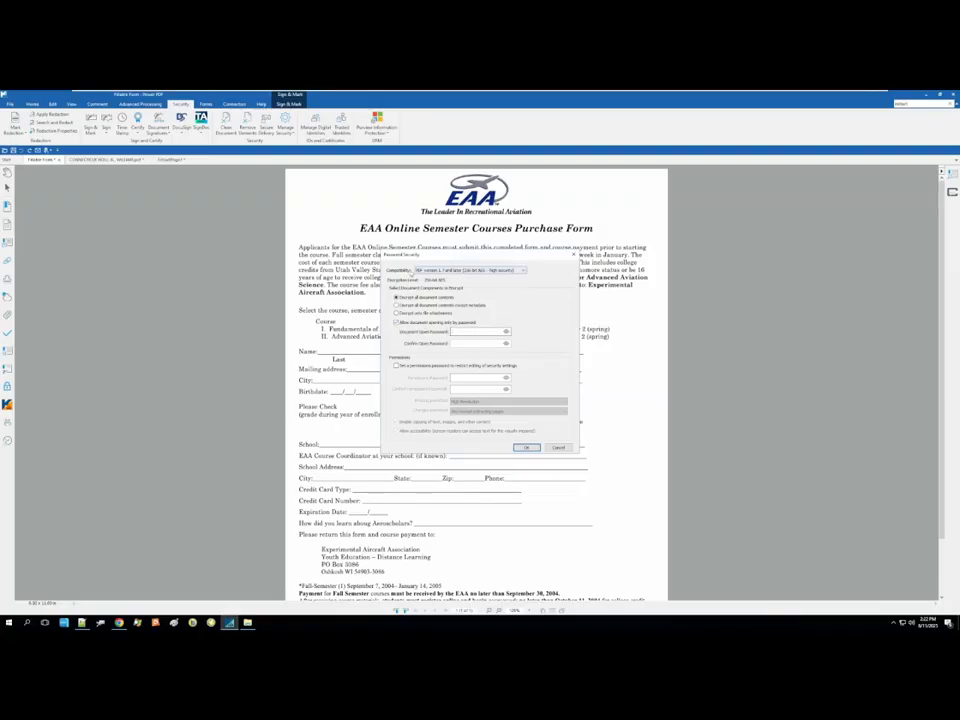
pyautogui.click(470, 270)
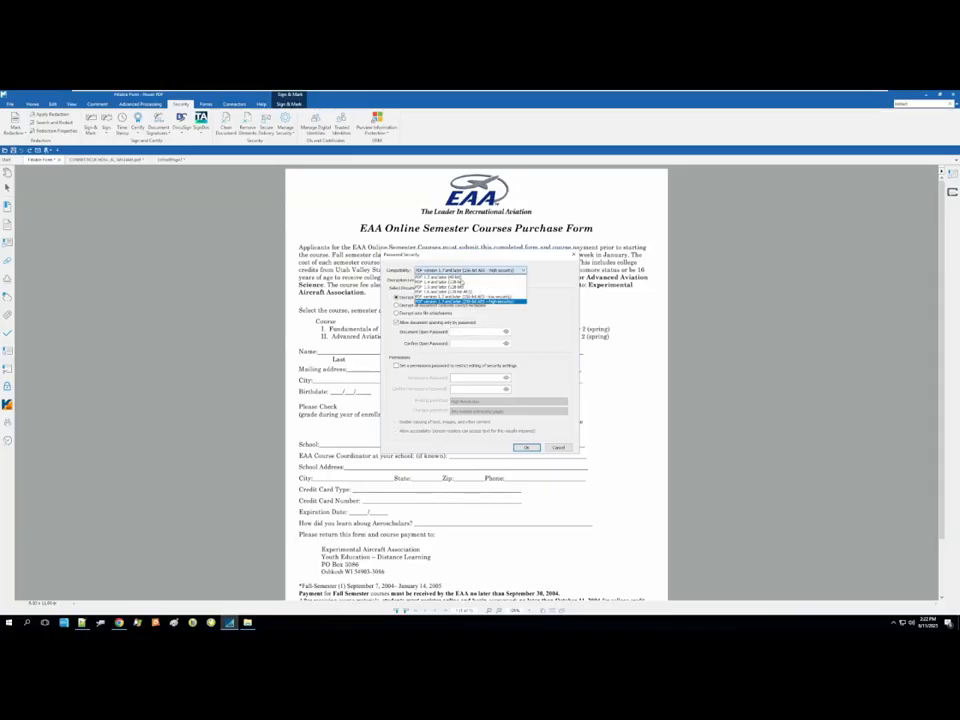
pyautogui.click(465, 301)
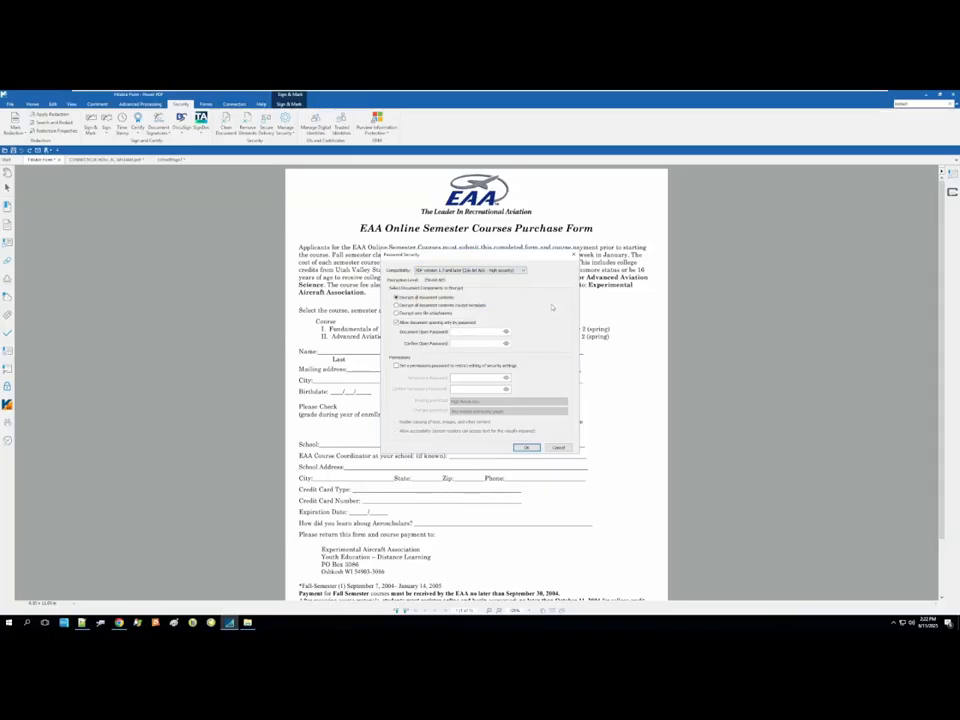
pyautogui.click(396, 322)
# - Try restricting permitted changes to filling in form fields and signing signature fields under a permissions password, and discard the password security
pyautogui.click(426, 366)
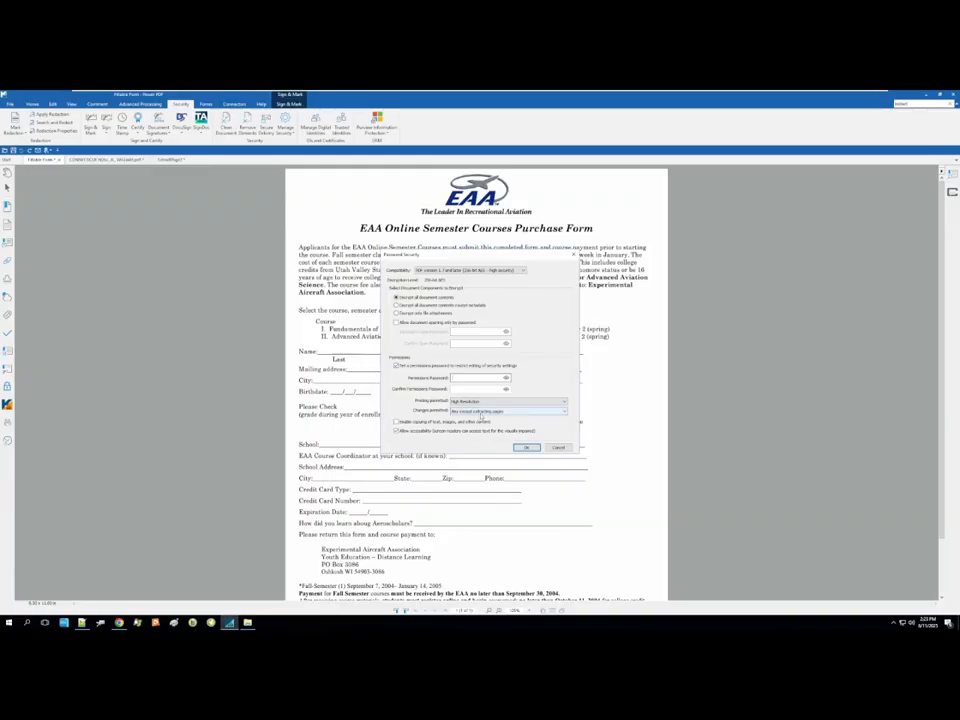
pyautogui.click(481, 412)
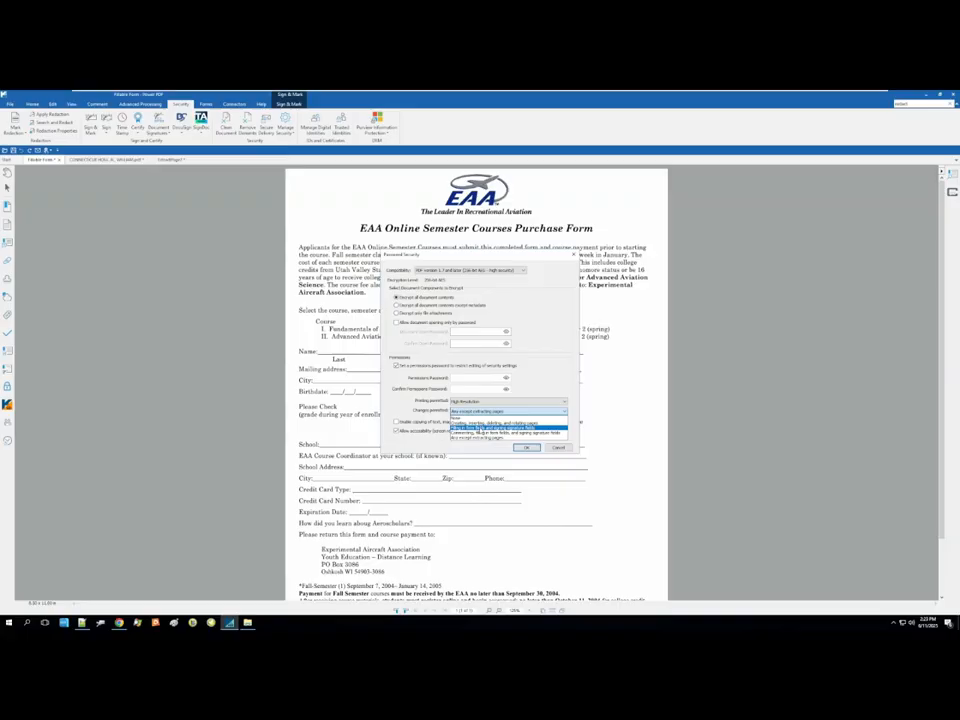
pyautogui.click(481, 428)
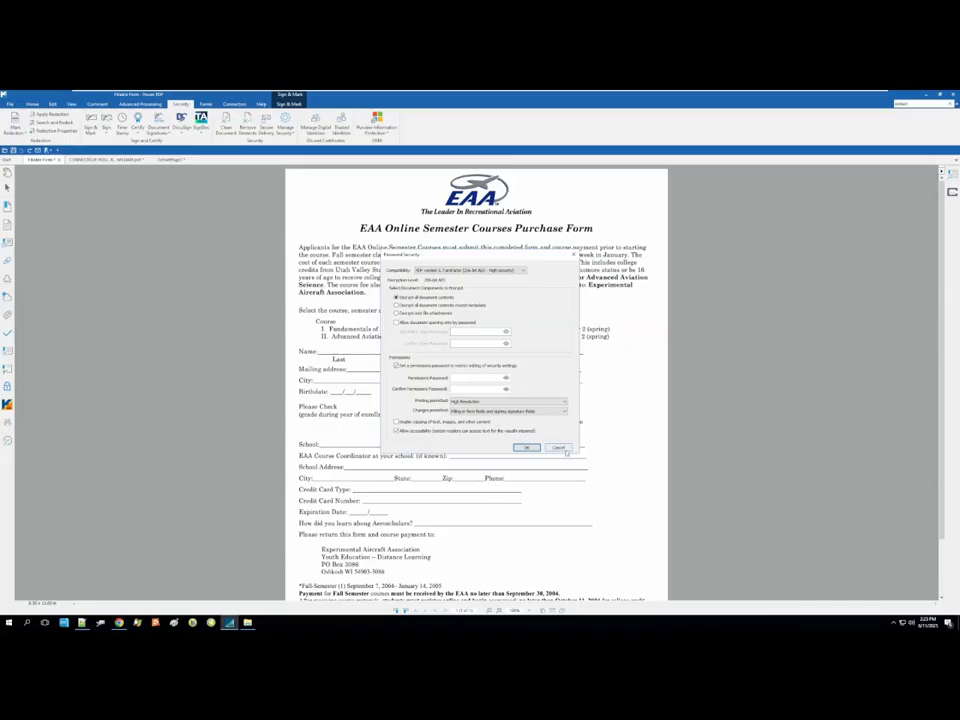
pyautogui.click(563, 449)
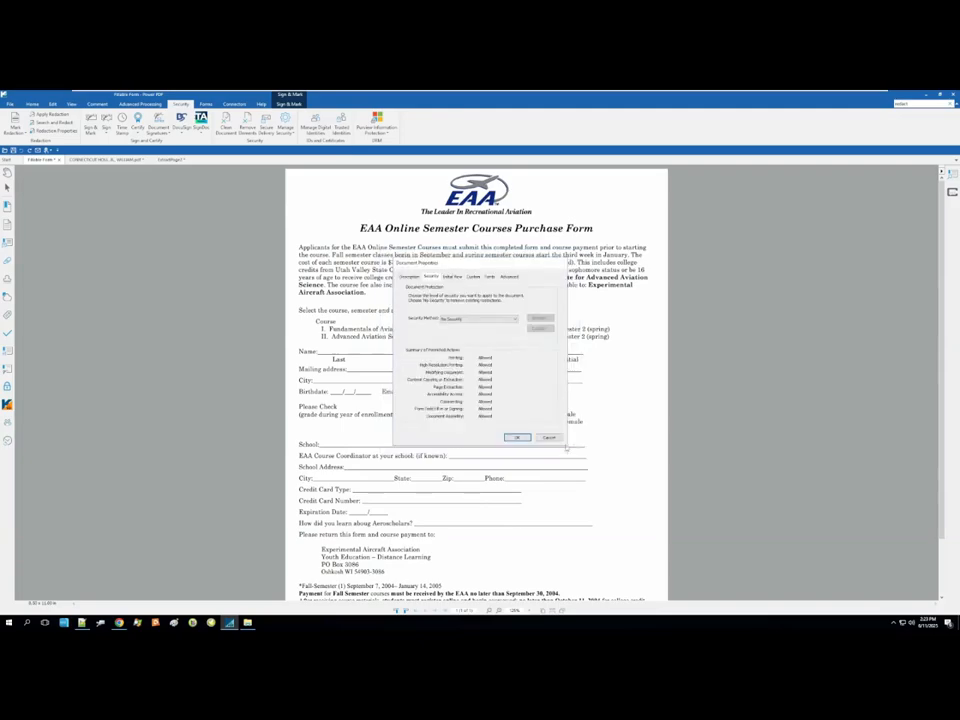
pyautogui.click(522, 437)
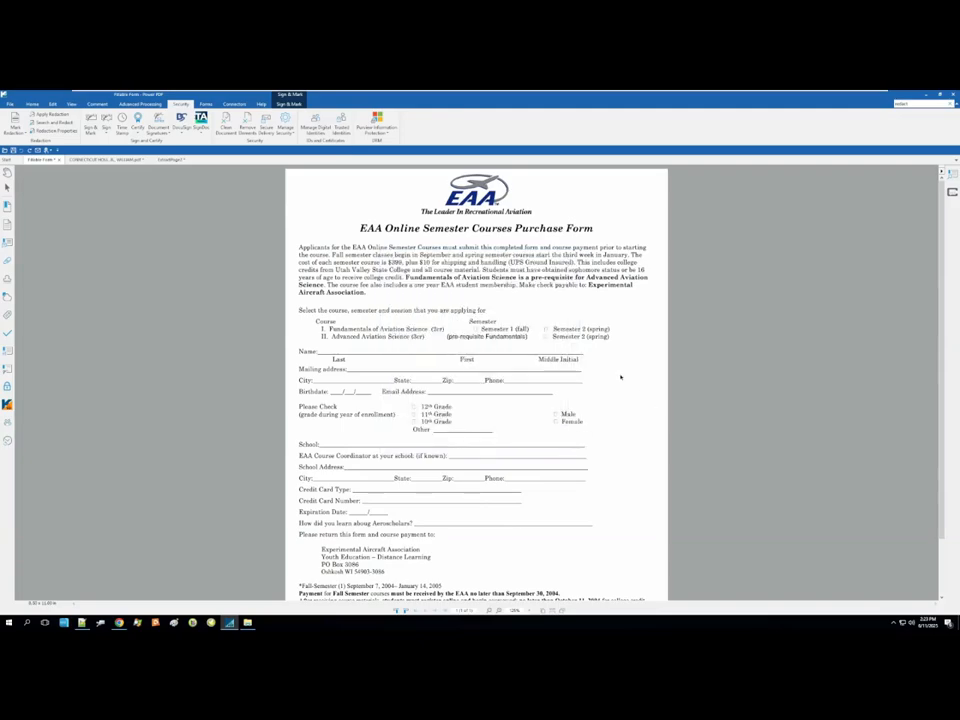
# - Add a text form field named Name on the form's Name line, above the Last label
pyautogui.click(205, 104)
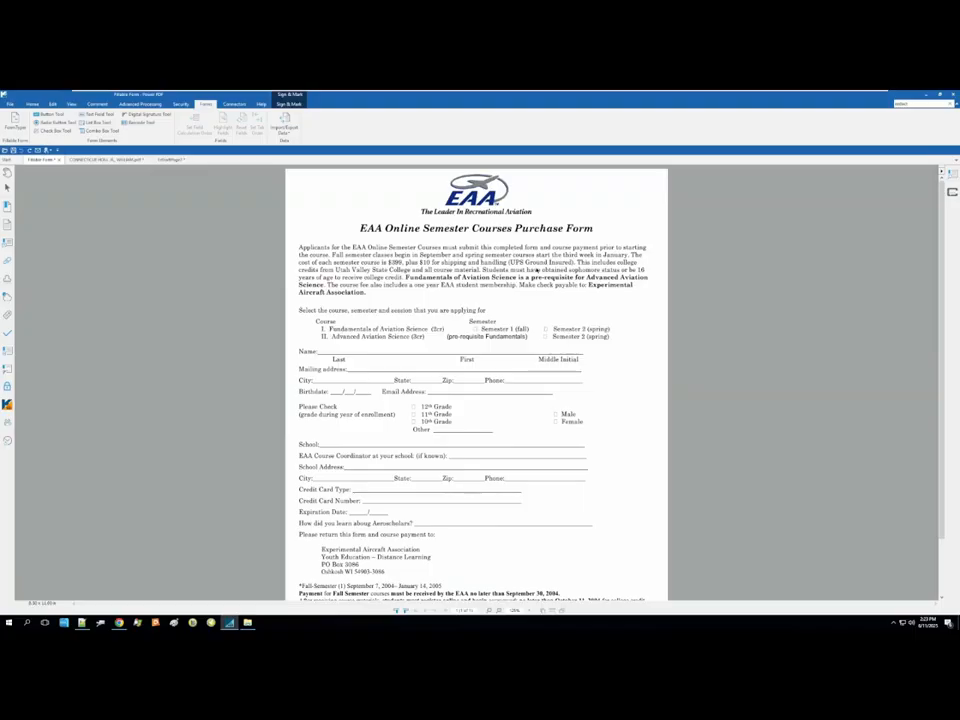
pyautogui.scroll(1, 356, 305)
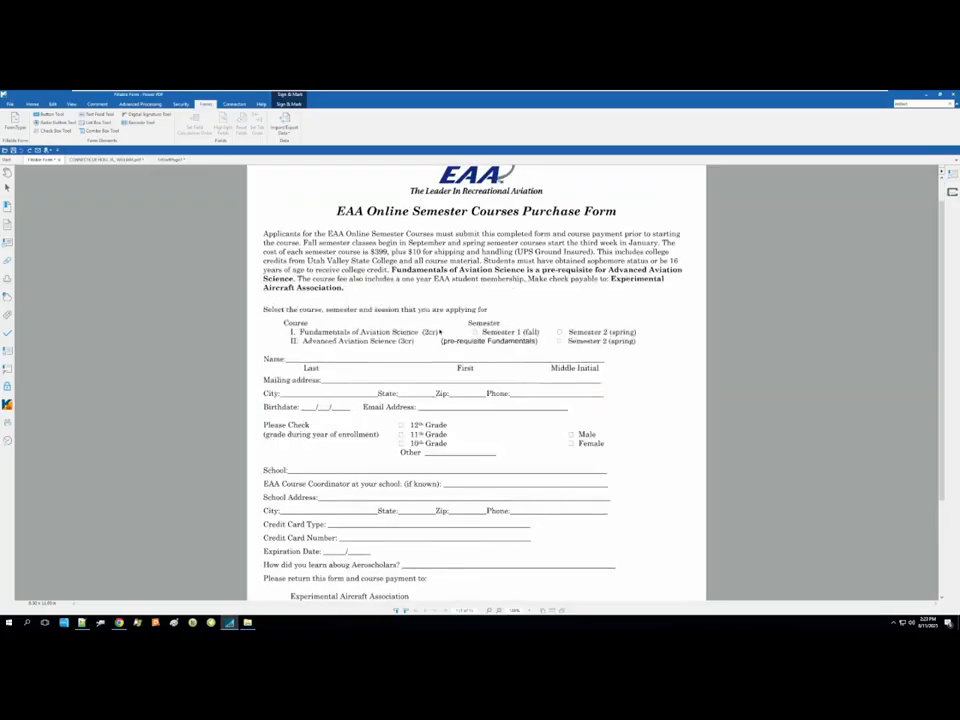
pyautogui.scroll(-2, 439, 332)
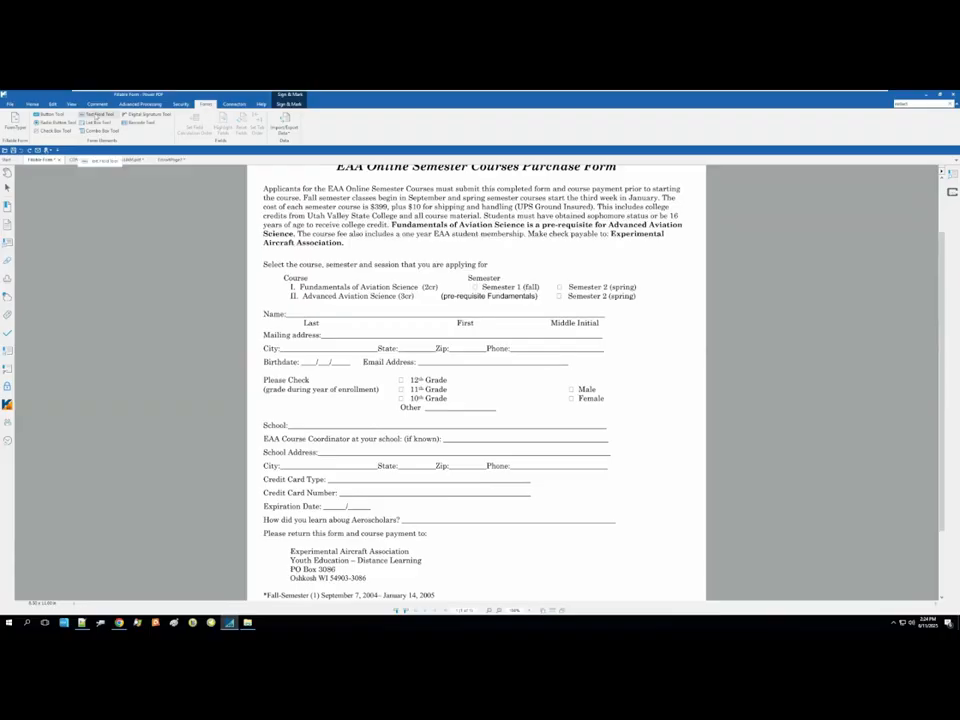
pyautogui.click(95, 117)
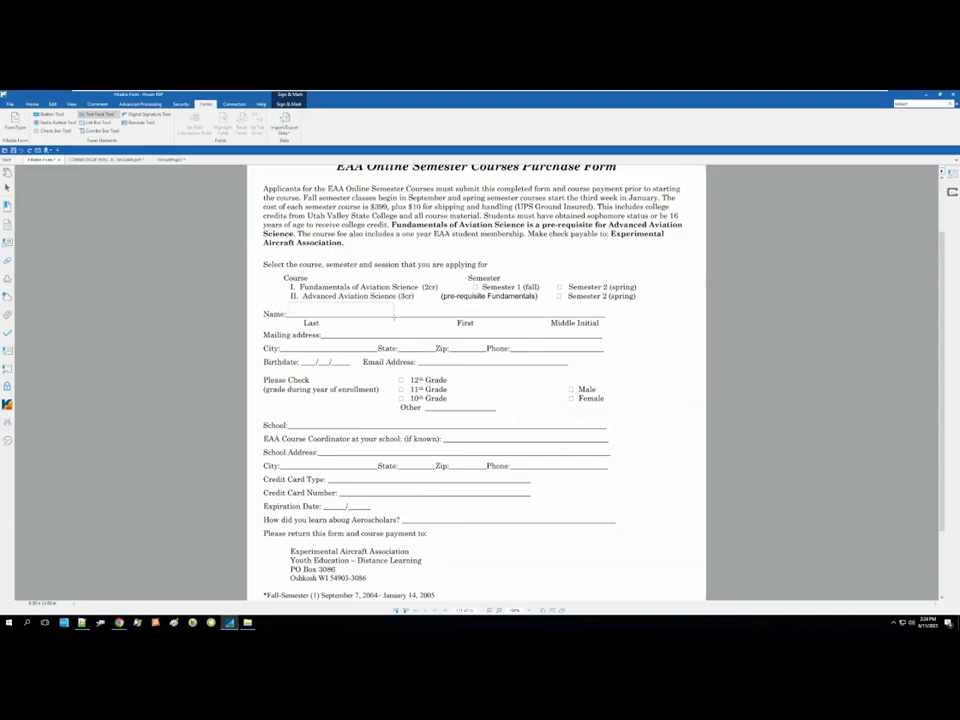
pyautogui.moveTo(290, 306); pyautogui.dragTo(381, 316)
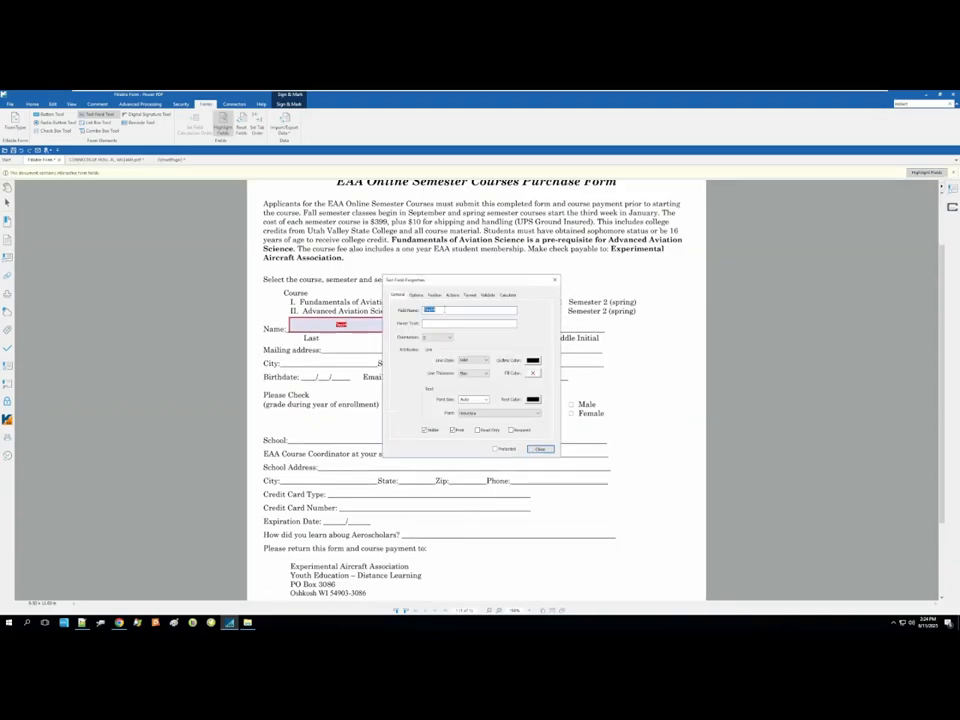
pyautogui.write('Name')
pyautogui.click(540, 449)
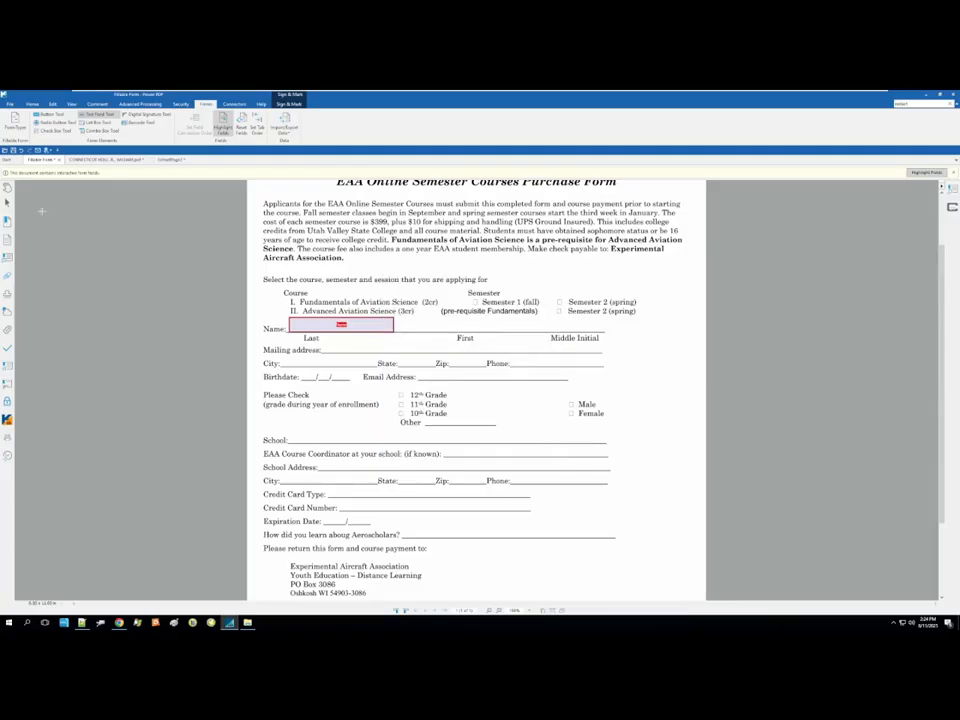
# - Fill the new text field on the Name line with a sample last name
pyautogui.click(141, 216)
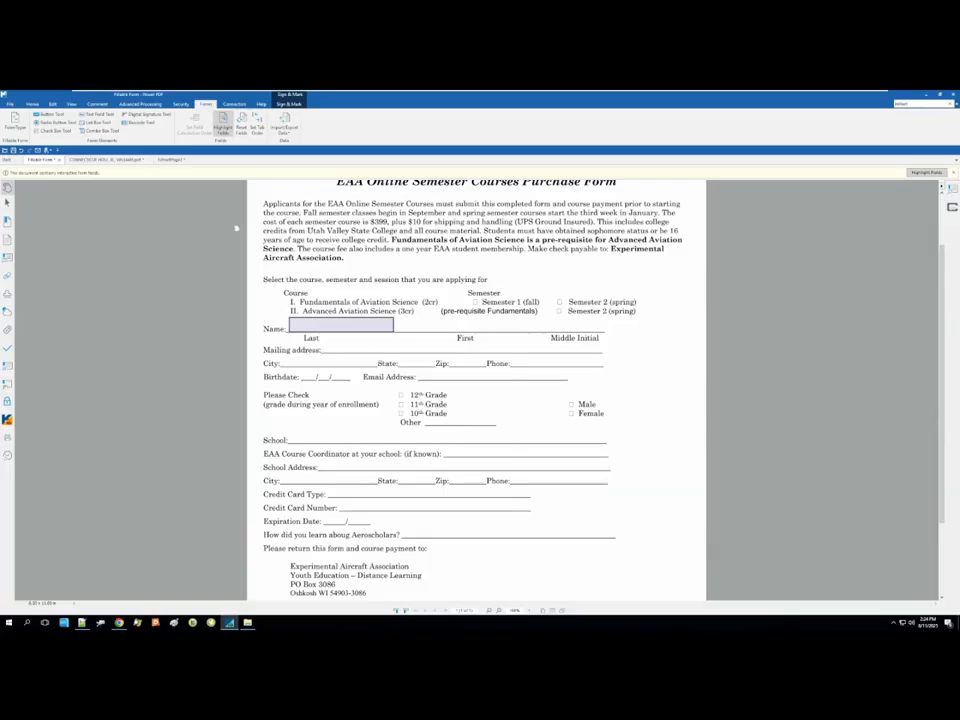
pyautogui.click(311, 324)
pyautogui.write('Smith')
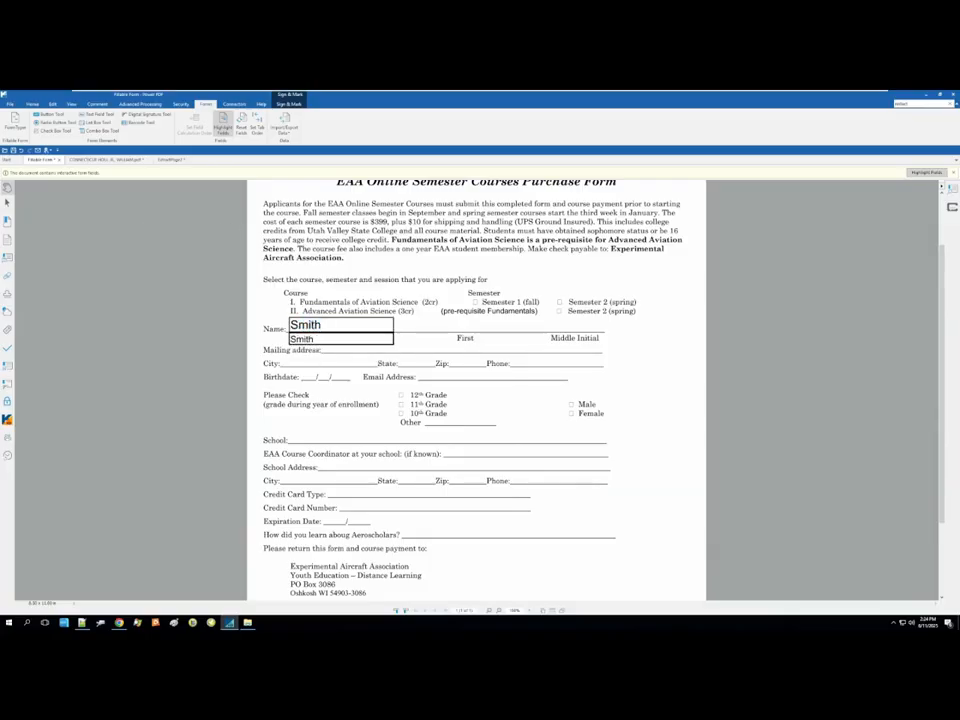
pyautogui.click(452, 327)
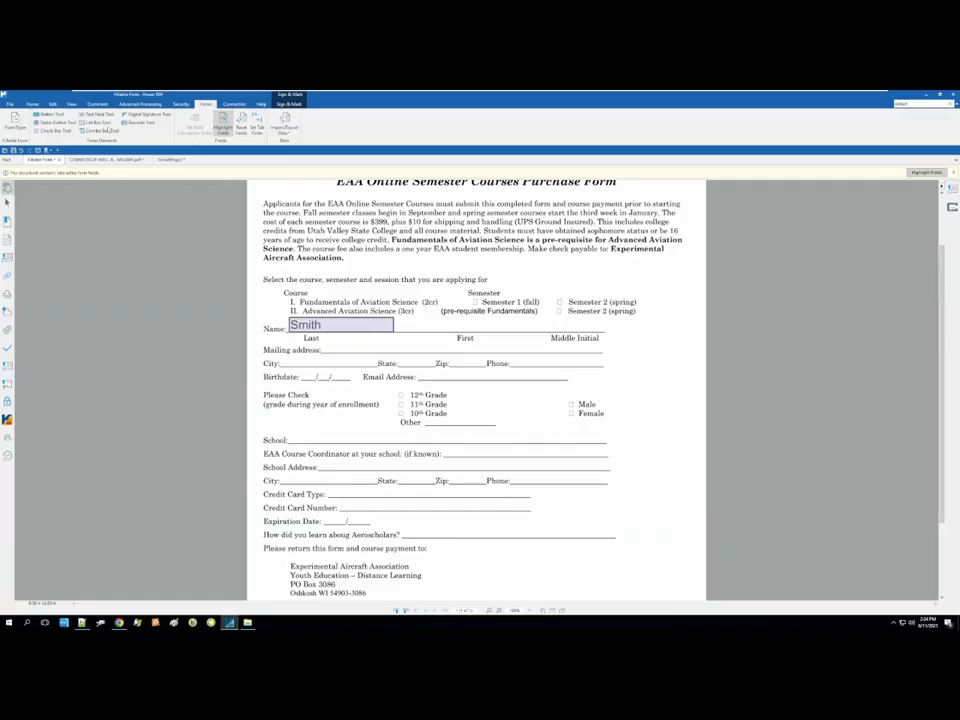
# - Add a second text field named FName above the First label, and resize it to sit on the Name line
pyautogui.click(99, 114)
pyautogui.click(341, 325)
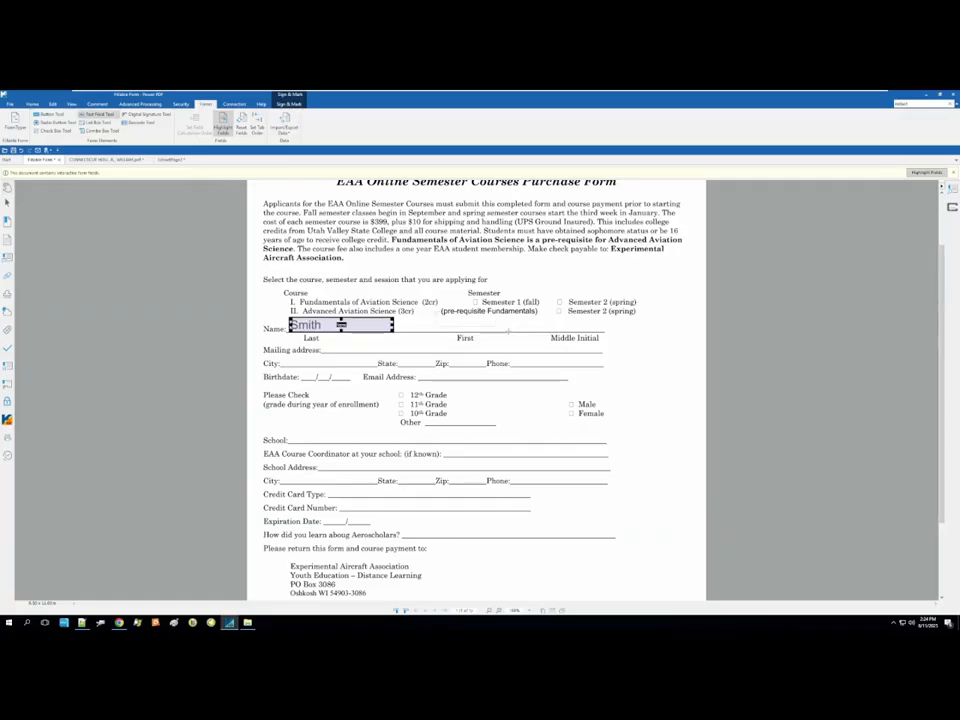
pyautogui.doubleClick(341, 325)
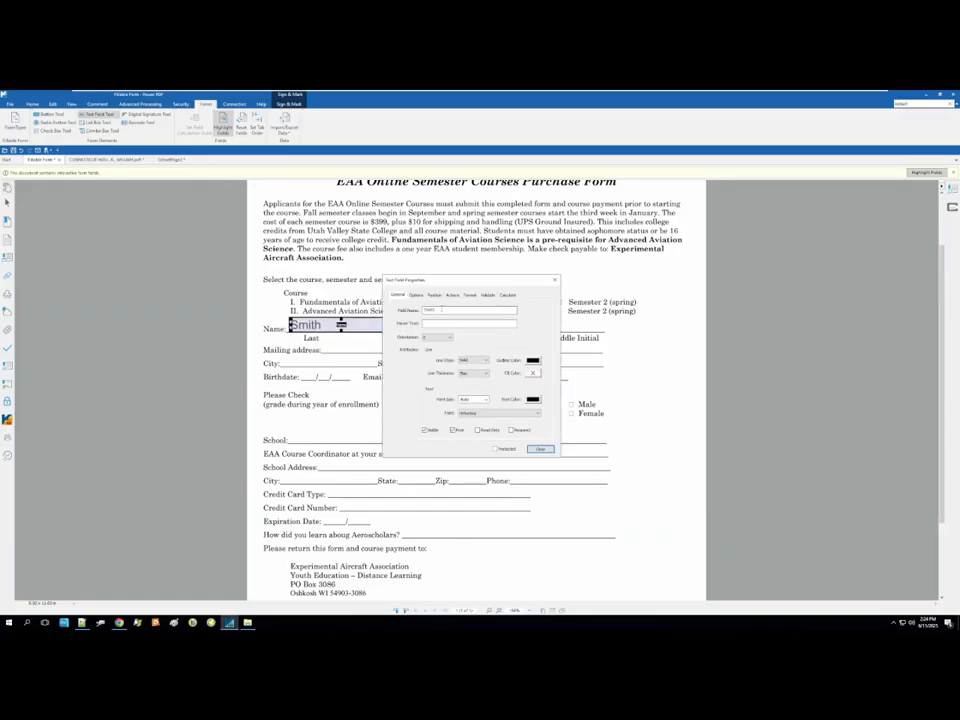
pyautogui.write('FName')
pyautogui.click(541, 449)
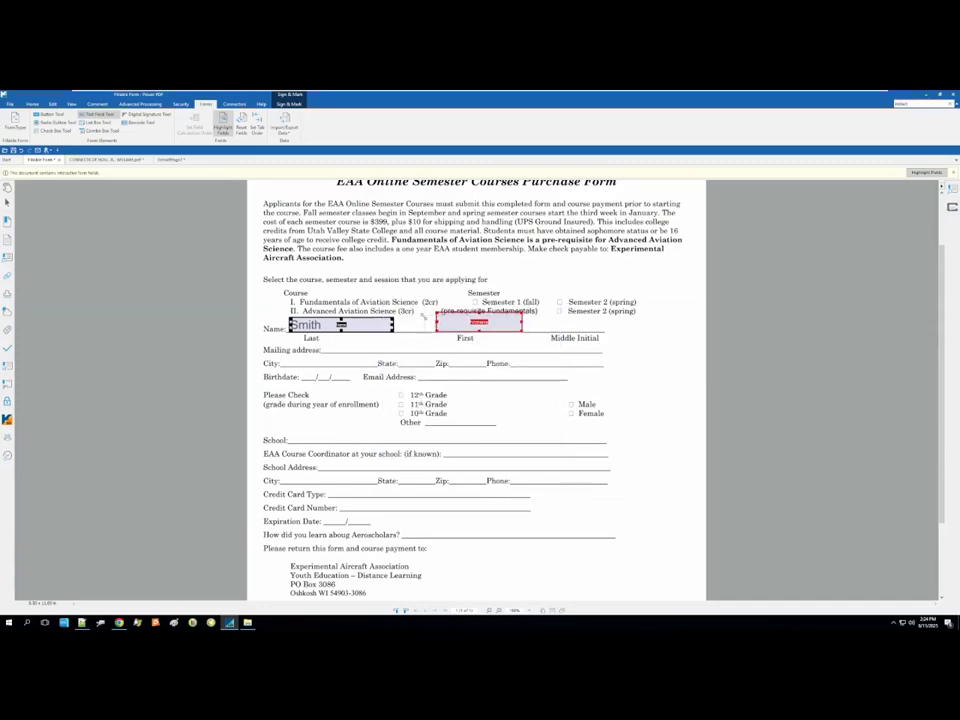
pyautogui.moveTo(423, 317); pyautogui.dragTo(423, 316)
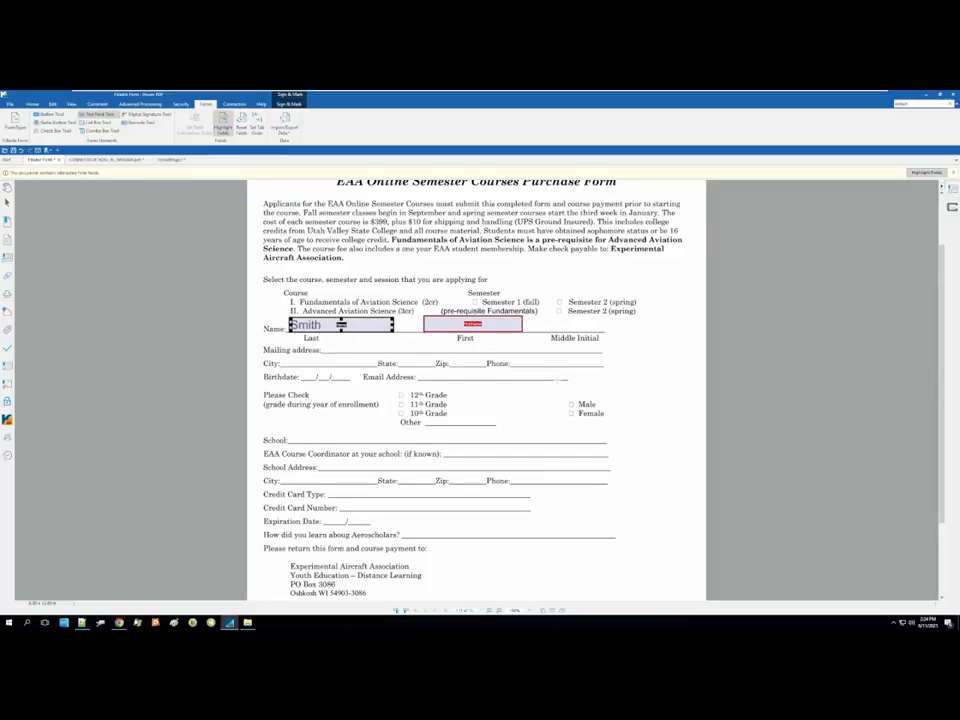
# - Undo the first-name field, the sample last name entry and the naming of the last-name field
pyautogui.hotkey('ctrl', 'z')
pyautogui.hotkey('ctrl', 'z')
pyautogui.hotkey('ctrl', 'z')
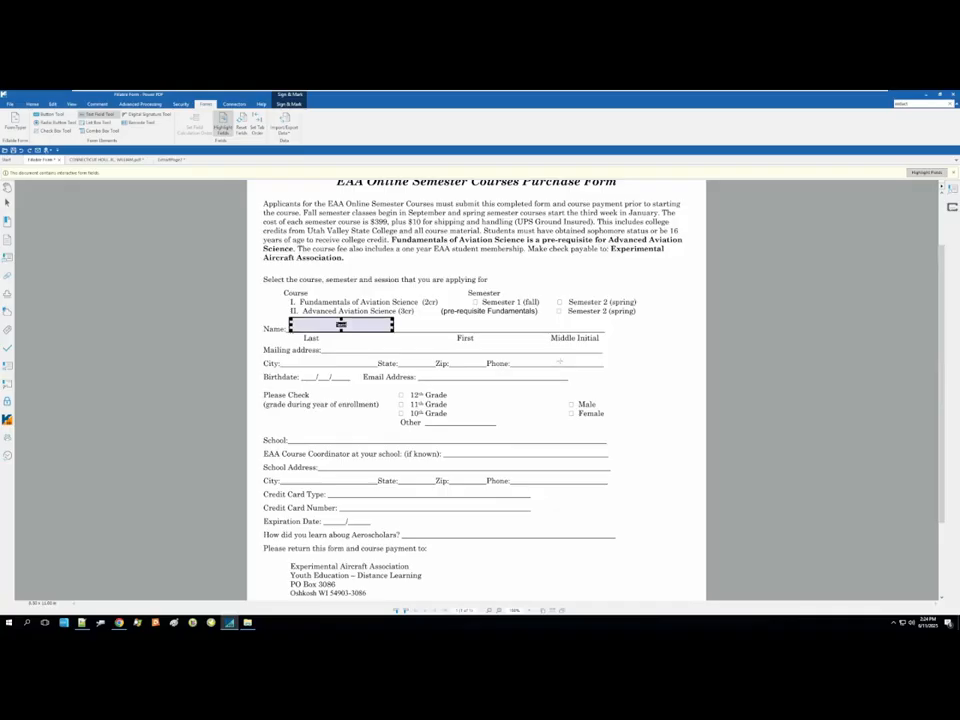
# - Undo the remaining text field on the Name line, run FormTyper to generate the form's fields automatically, and expand the Page 1 controls list
pyautogui.hotkey('ctrl', 'z')
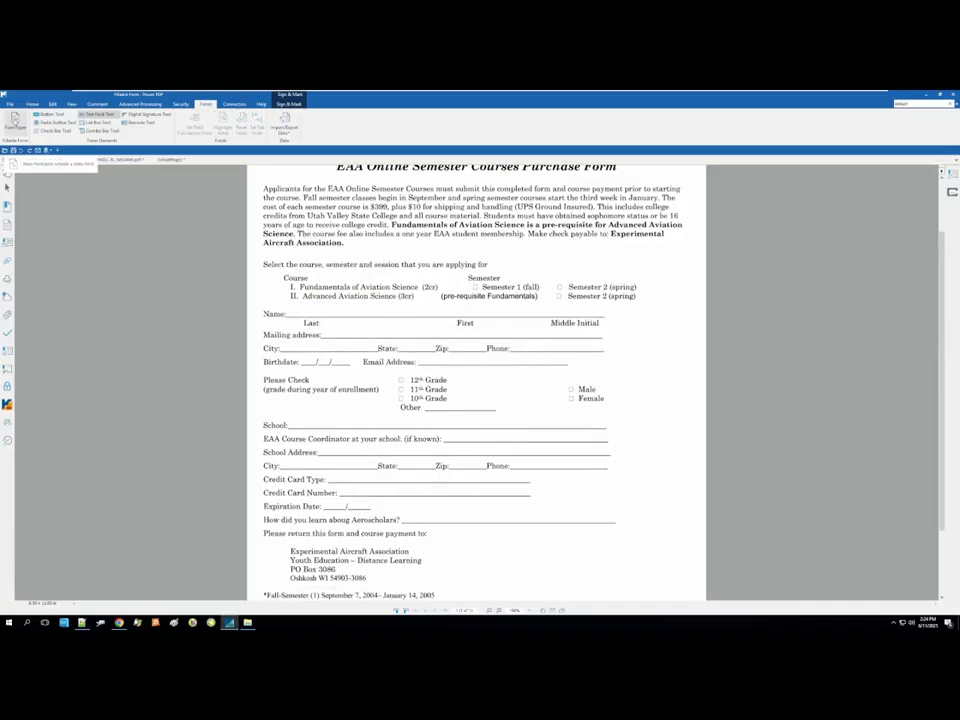
pyautogui.click(15, 119)
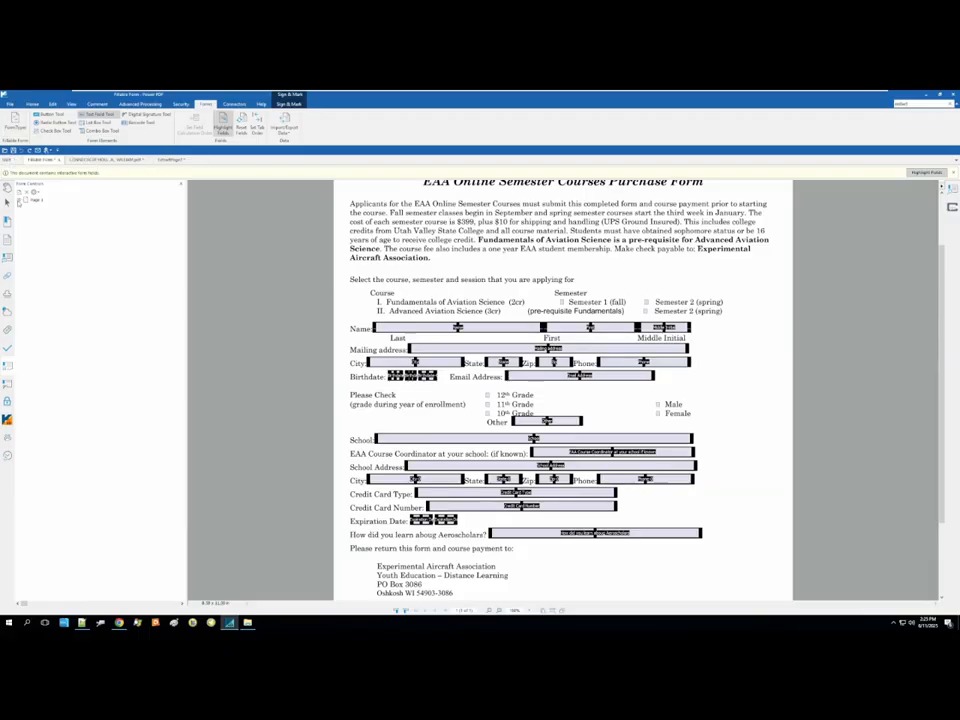
pyautogui.doubleClick(36, 200)
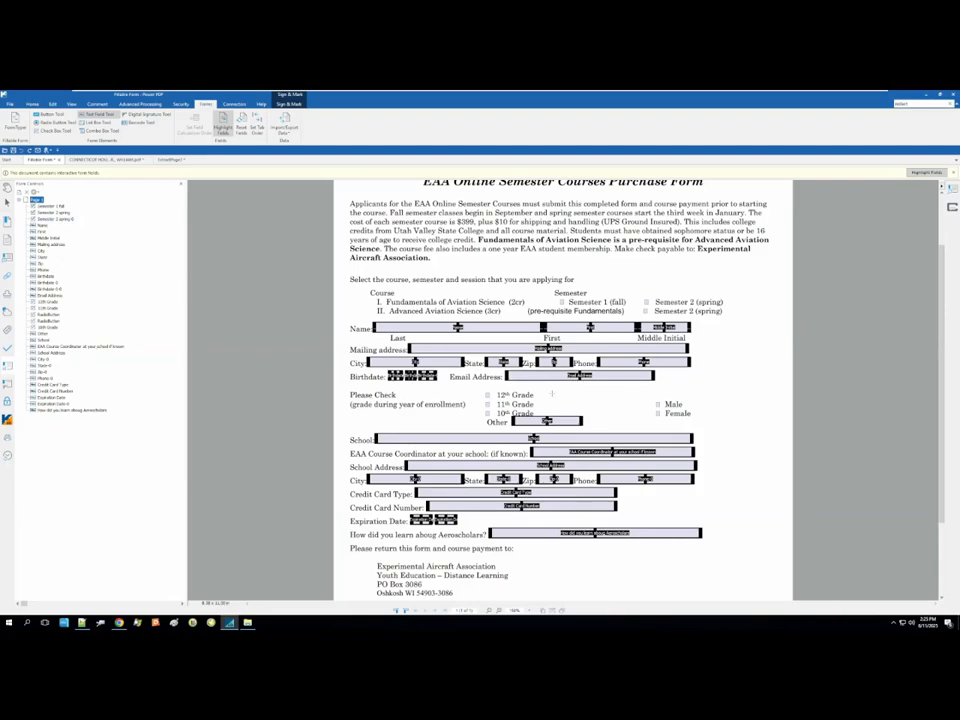
# - Test the generated fields with the Hand tool by ticking and clearing both Semester 2 (spring) check boxes
pyautogui.scroll(1, 551, 393)
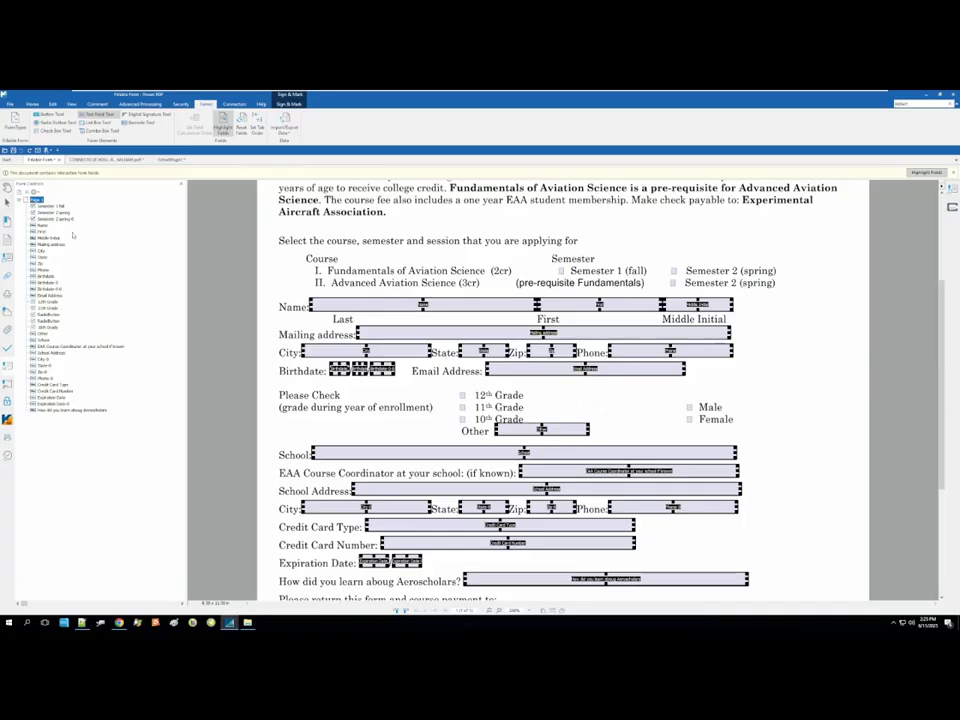
pyautogui.click(7, 188)
pyautogui.click(554, 368)
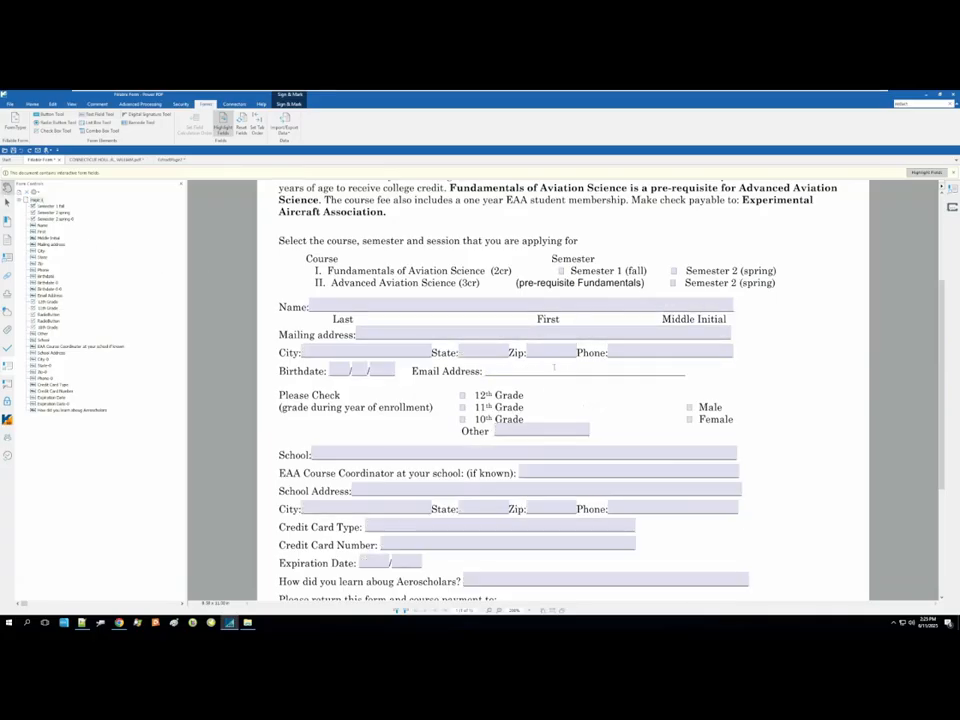
pyautogui.click(673, 270)
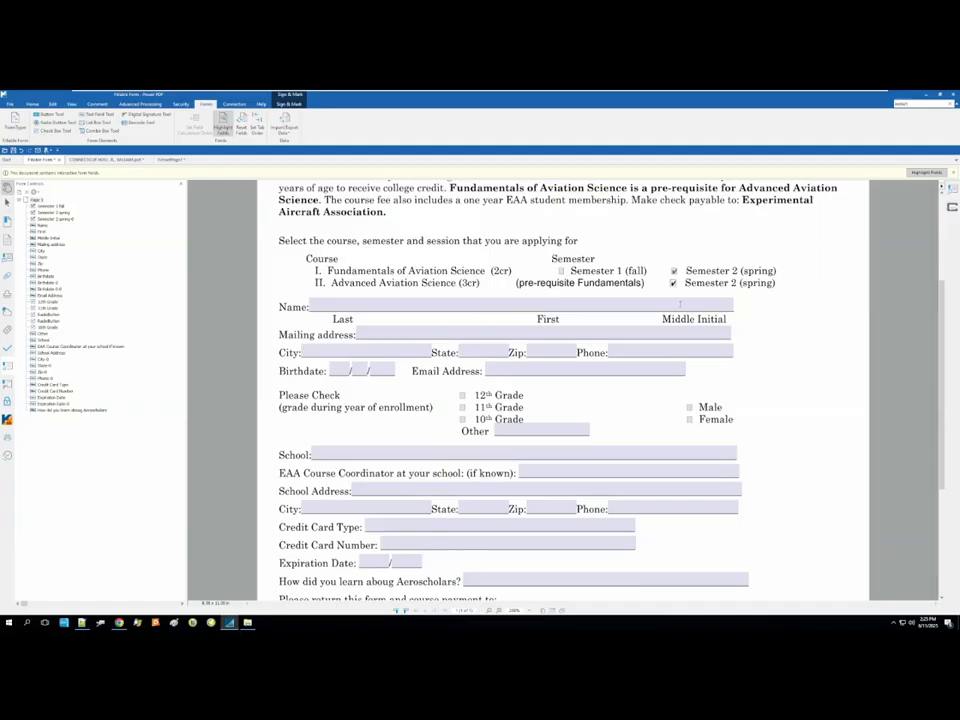
pyautogui.click(673, 270)
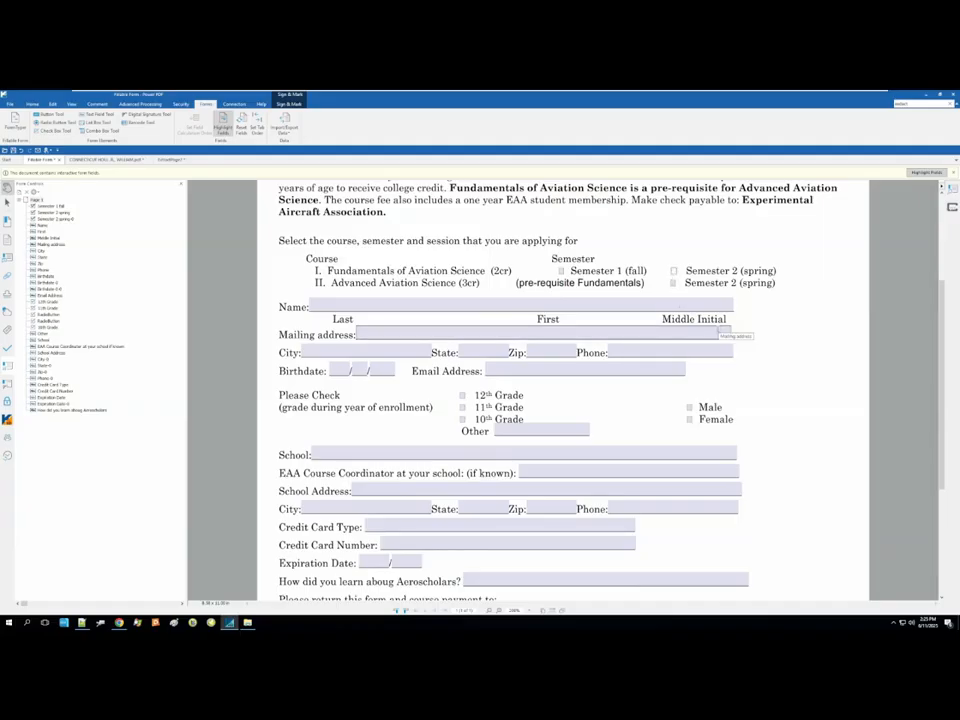
pyautogui.scroll(-2, 723, 333)
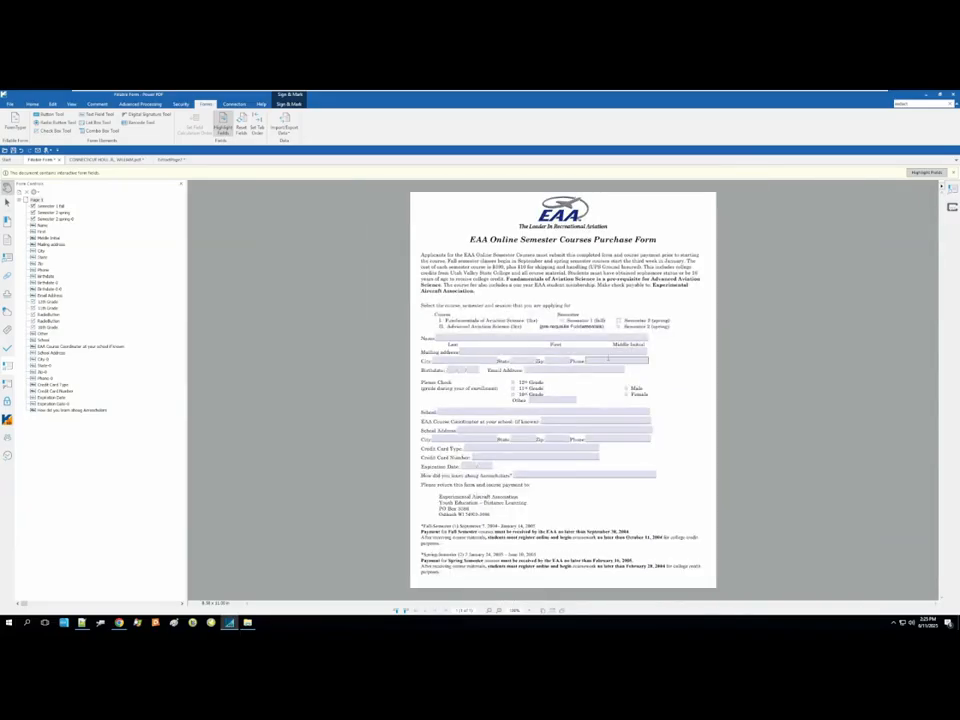
pyautogui.scroll(2, 608, 359)
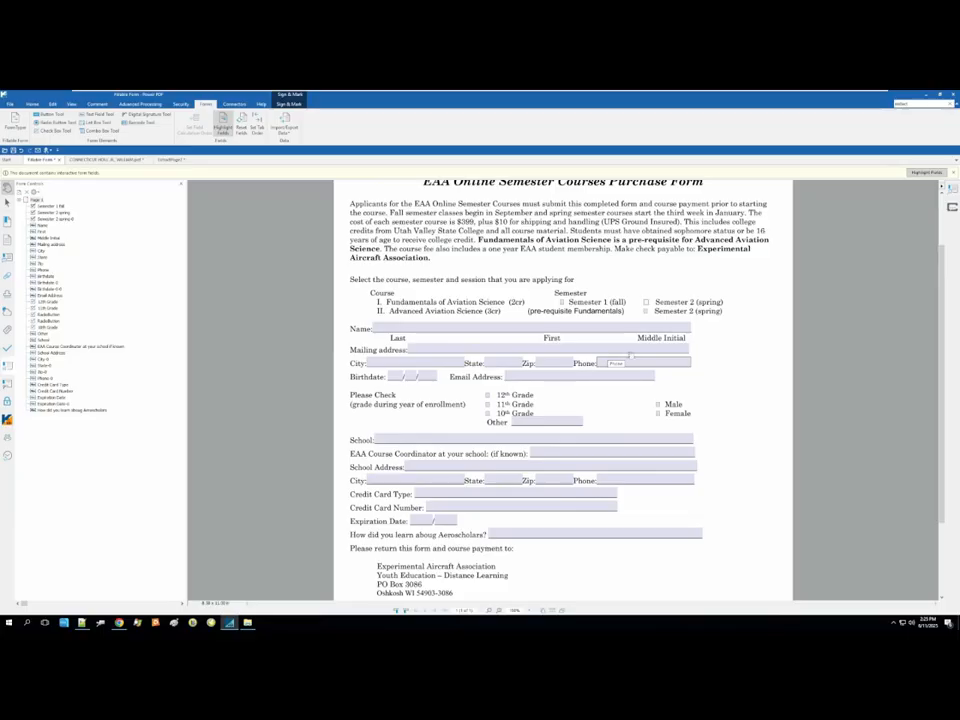
# - Open the Email Address field's properties and examine the available value calculation options
pyautogui.click(8, 203)
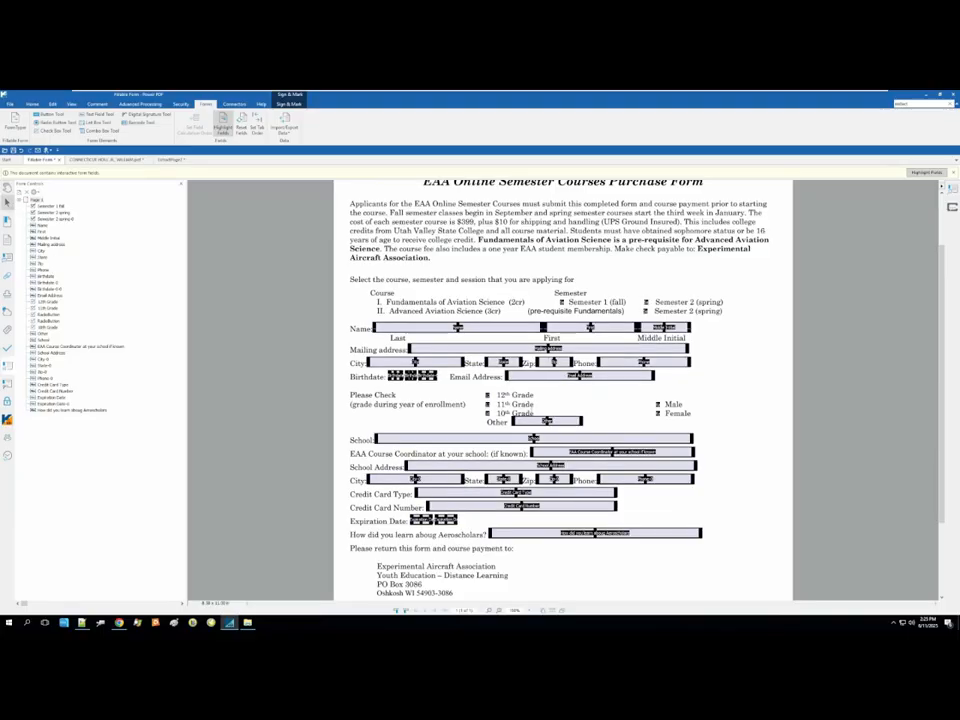
pyautogui.click(576, 378)
pyautogui.rightClick(580, 377)
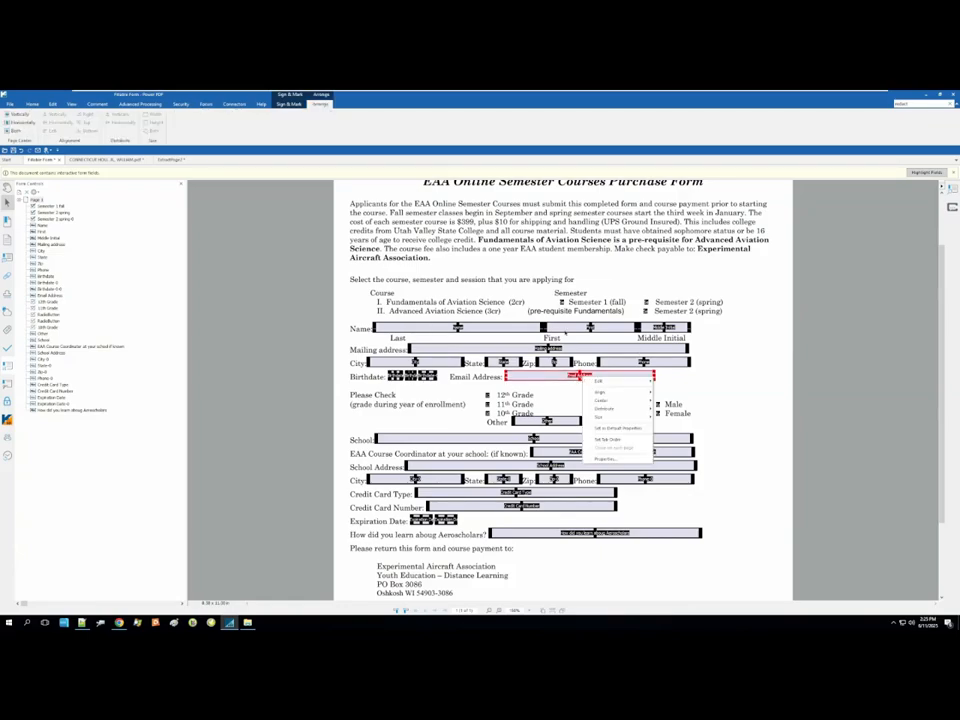
pyautogui.click(605, 459)
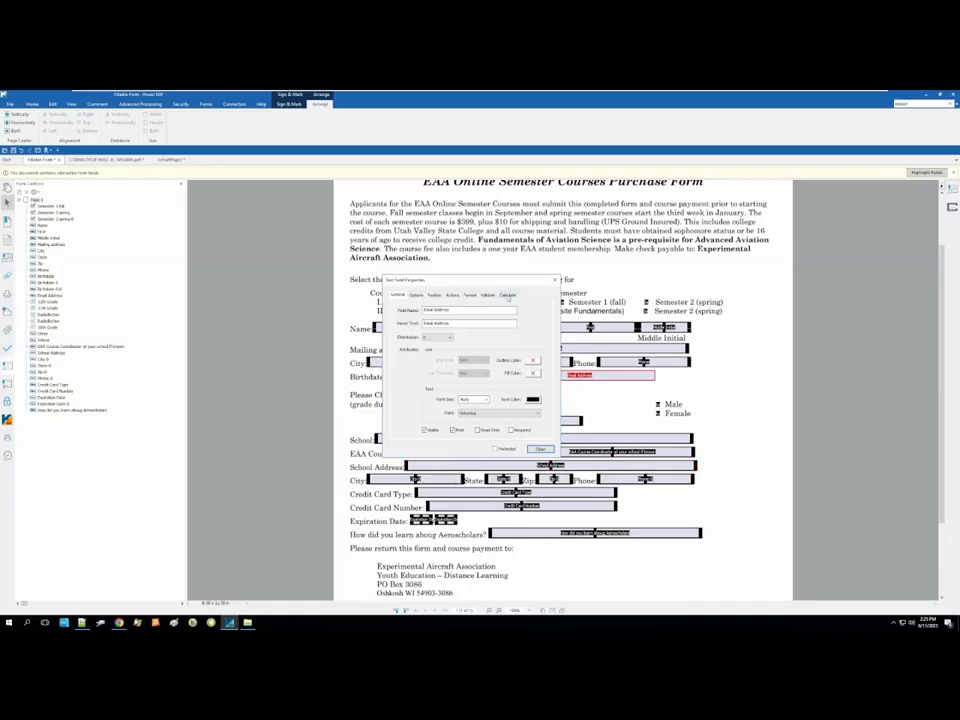
pyautogui.click(508, 295)
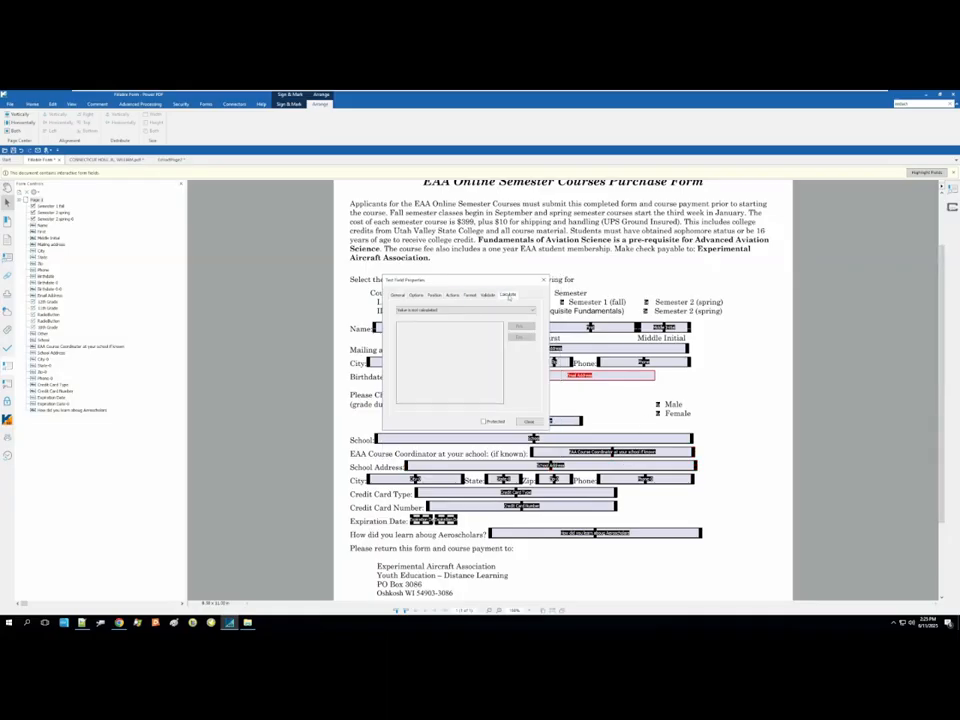
pyautogui.click(478, 313)
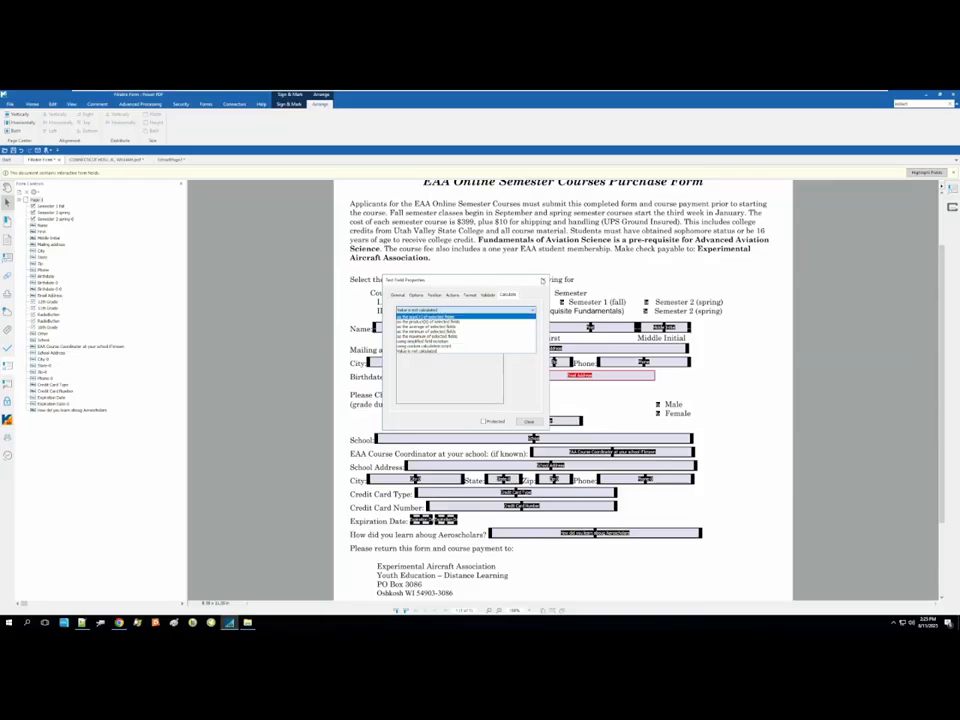
# - Examine the triggers and actions that can be assigned to the Email Address field, and close its properties without adding any
pyautogui.click(452, 296)
pyautogui.click(452, 296)
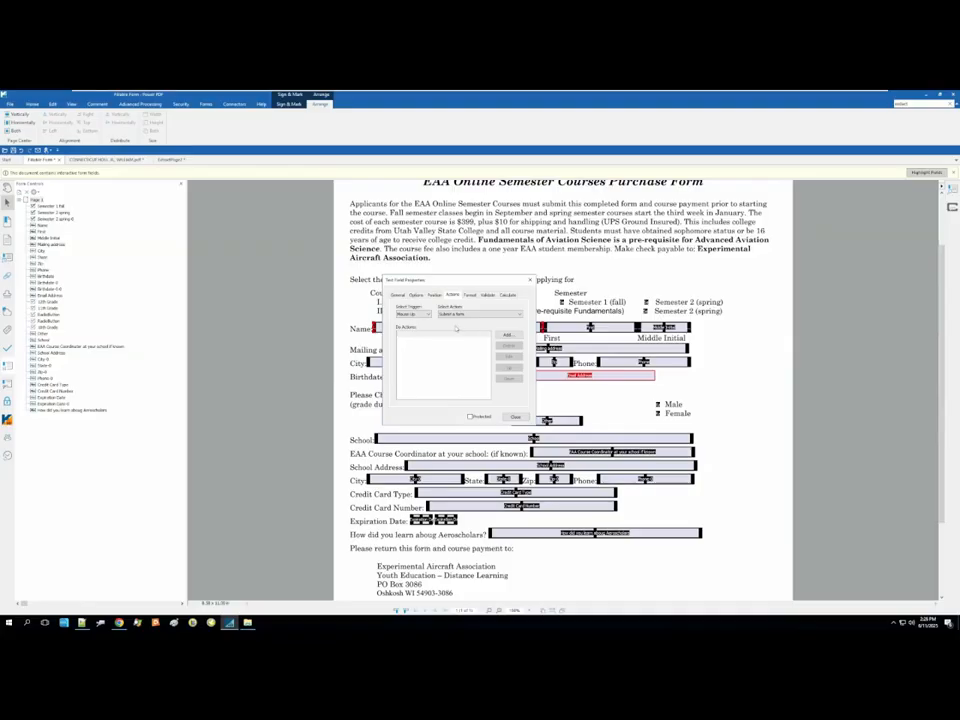
pyautogui.click(408, 315)
pyautogui.click(408, 315)
pyautogui.click(480, 314)
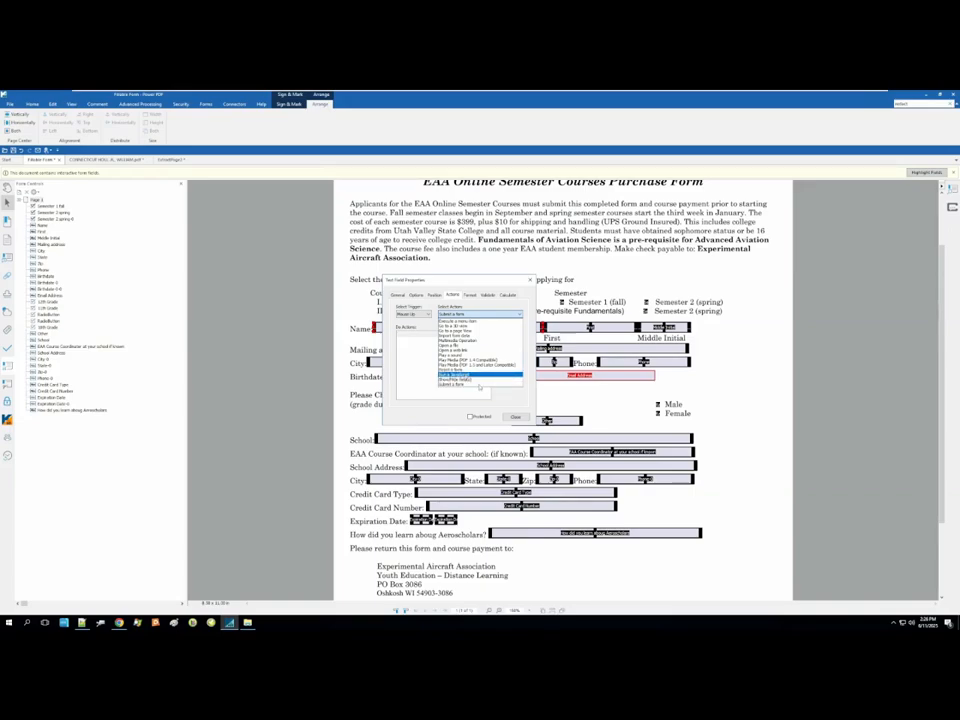
pyautogui.click(511, 397)
pyautogui.click(530, 281)
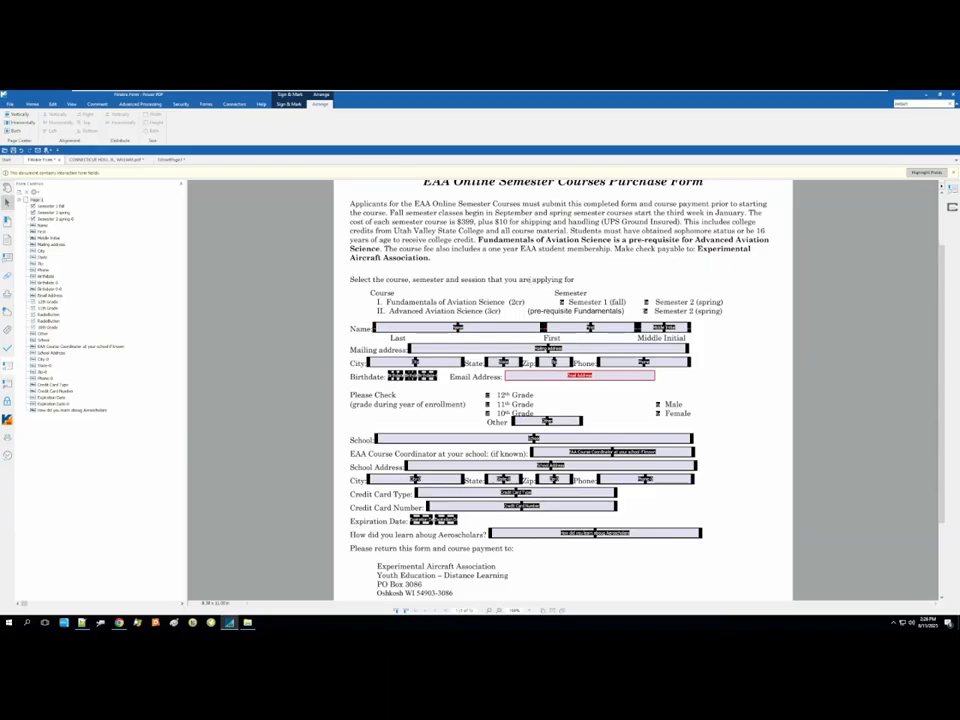
# - Show the SharePoint and iManage connector commands
pyautogui.click(33, 104)
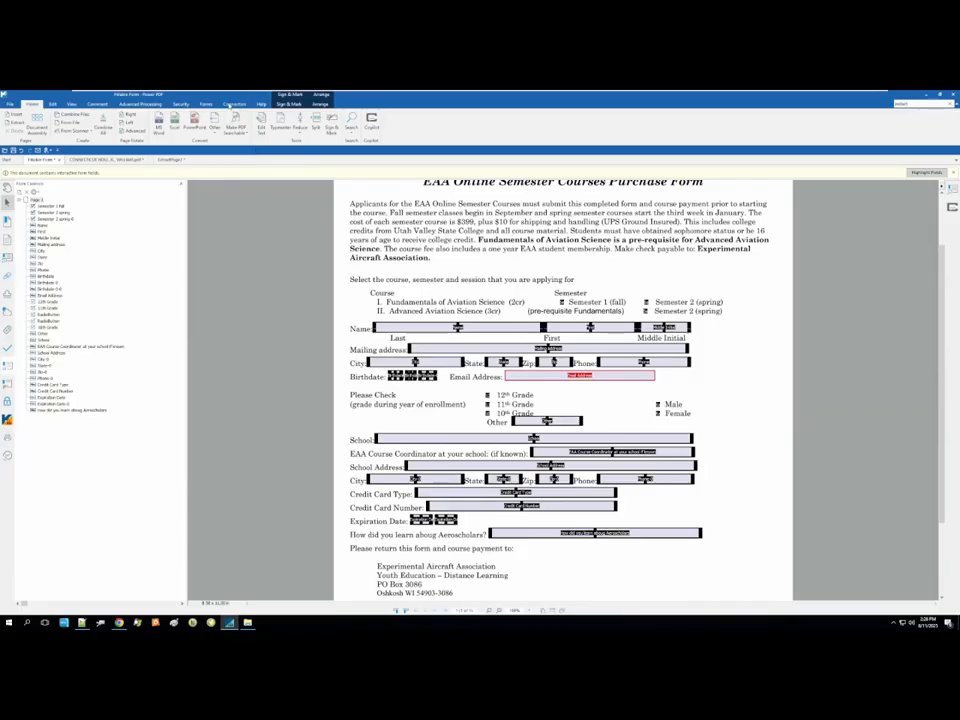
pyautogui.click(231, 105)
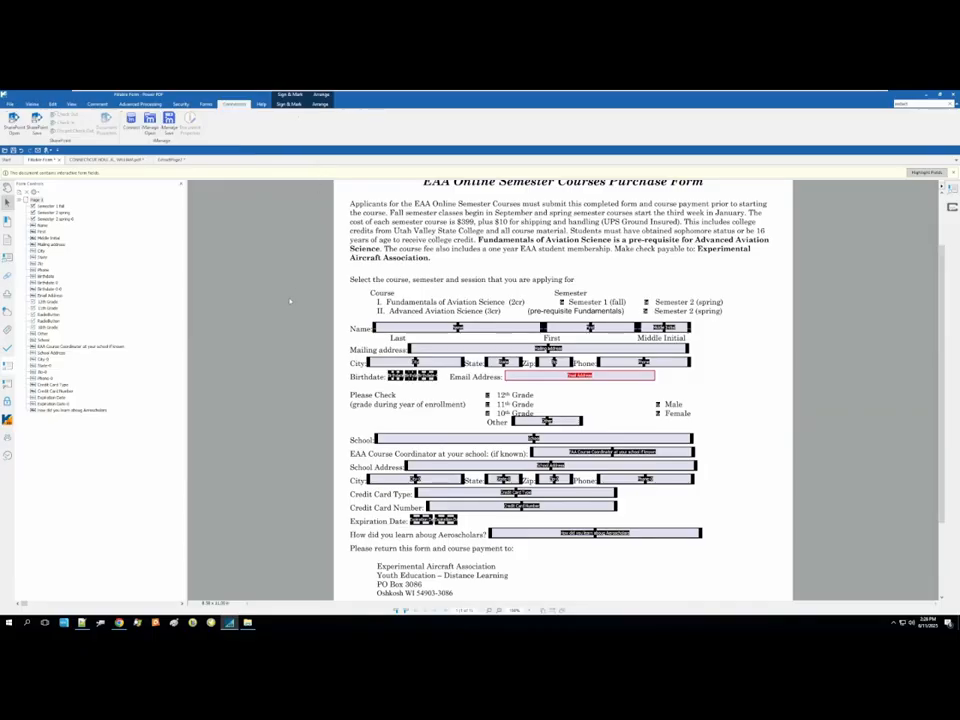